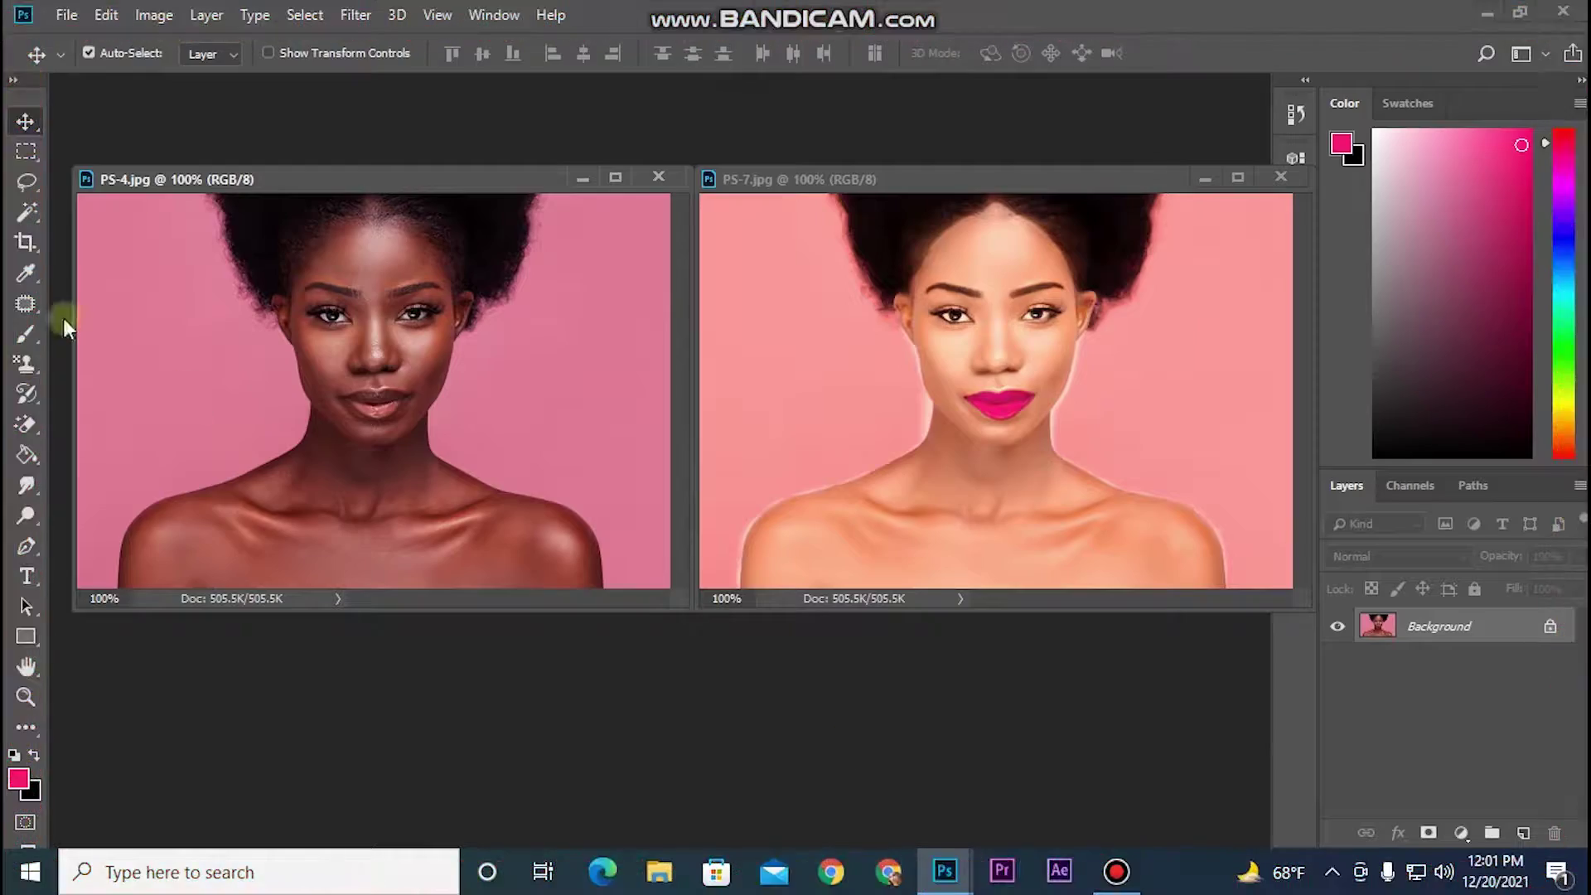
left_click(312, 392)
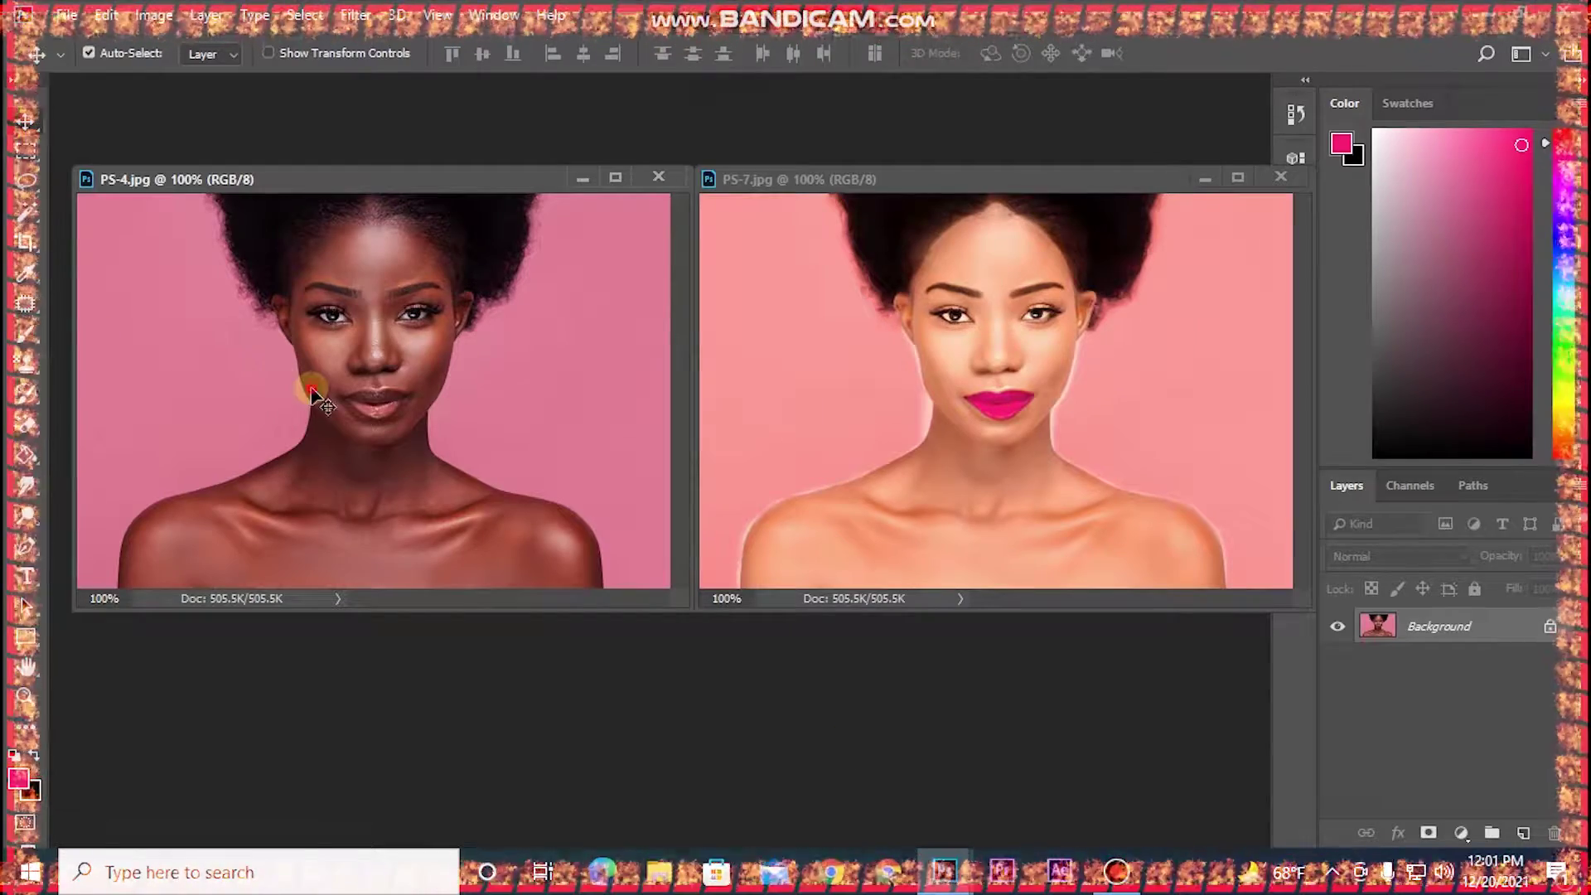
left_click(1031, 424)
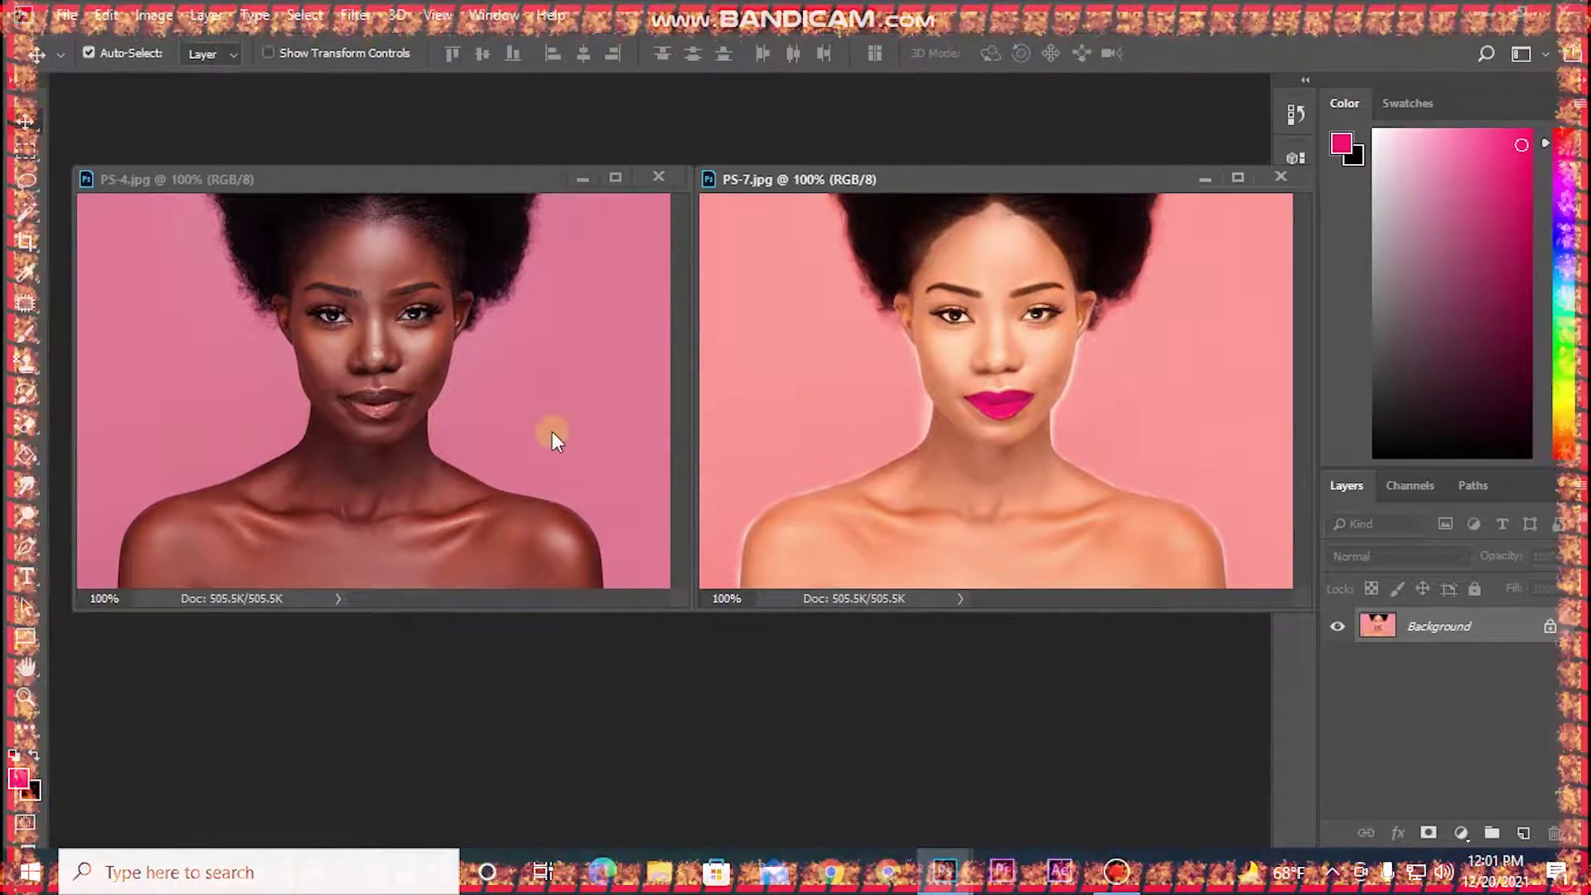
left_click(391, 414)
left_click(985, 378)
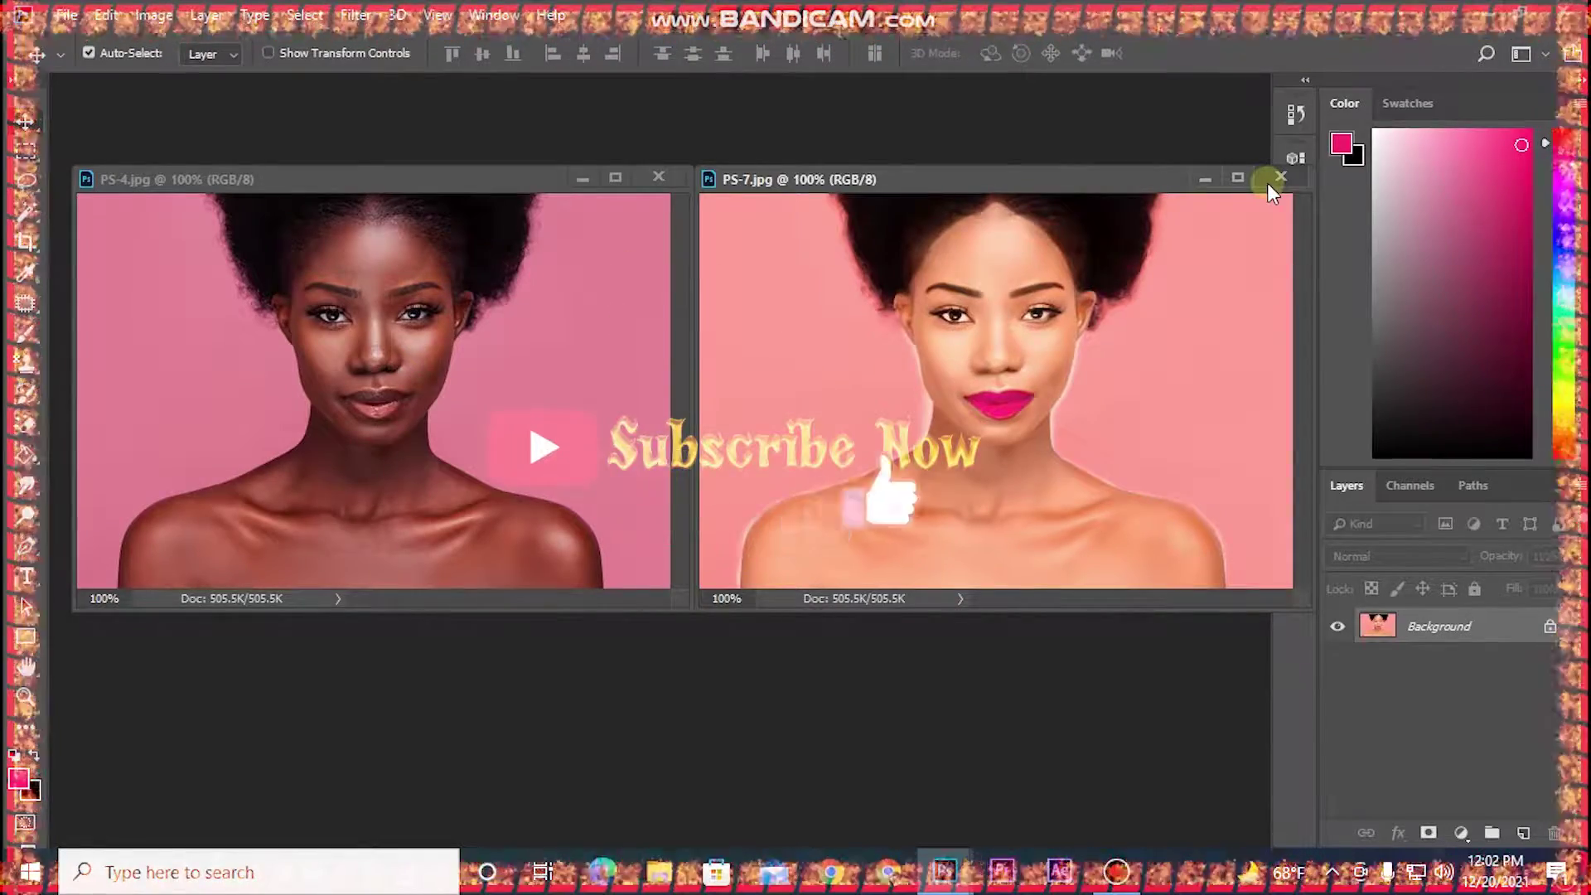
Close the PS-7.jpg document and dock the floating PS-4.jpg window into the workspace.
left_click(1268, 184)
left_click_drag(425, 186, 570, 86)
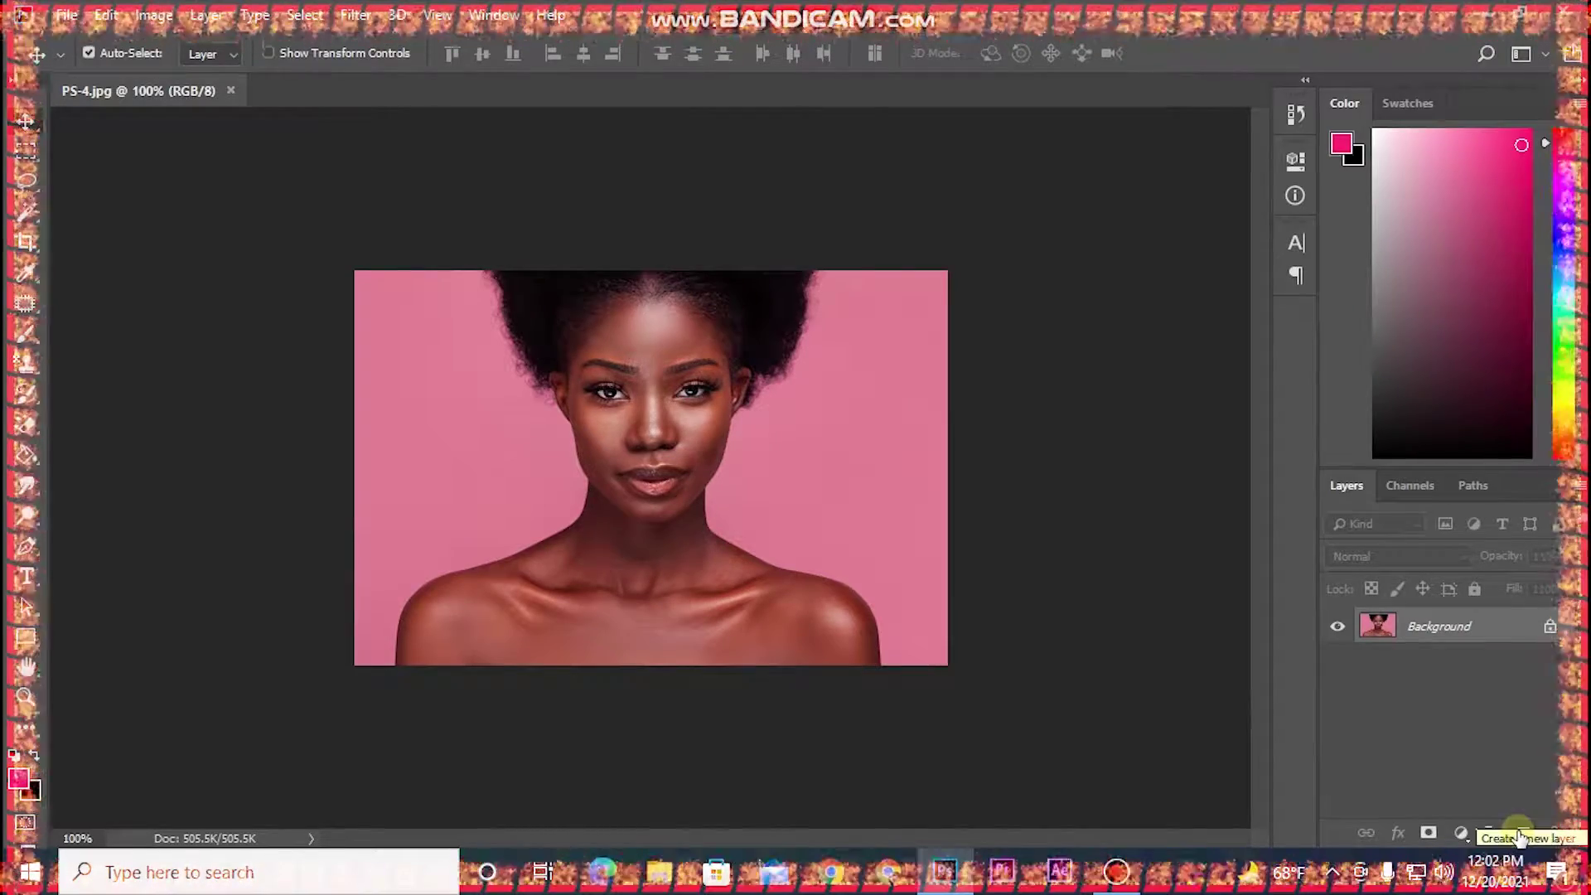
Add a new empty layer above the background and set the foreground color to white (ffffff).
left_click(1519, 832)
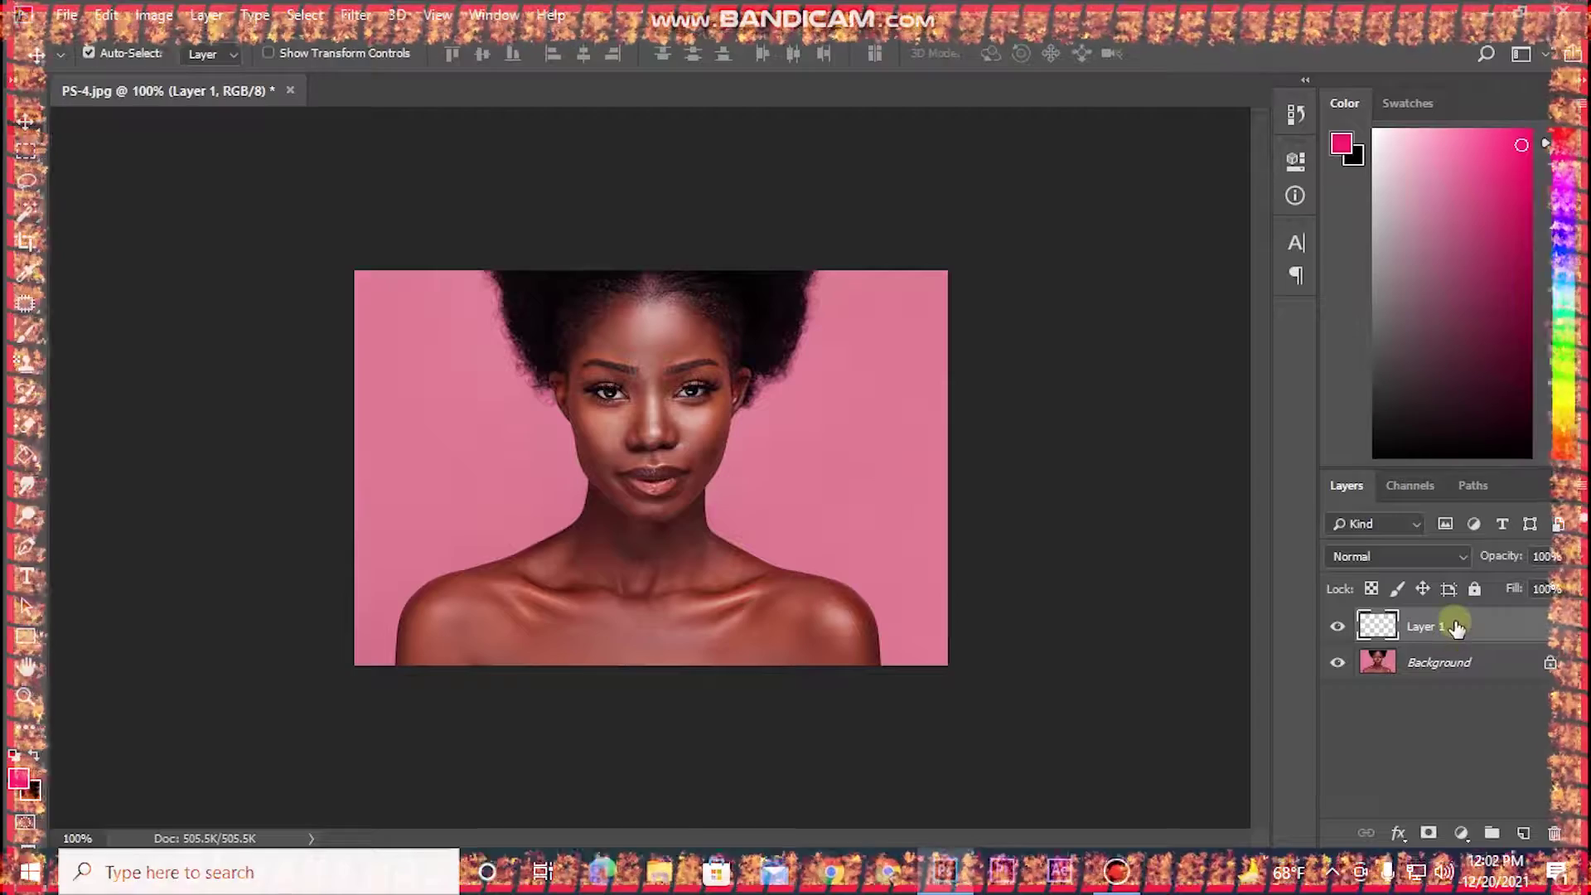
left_click(18, 778)
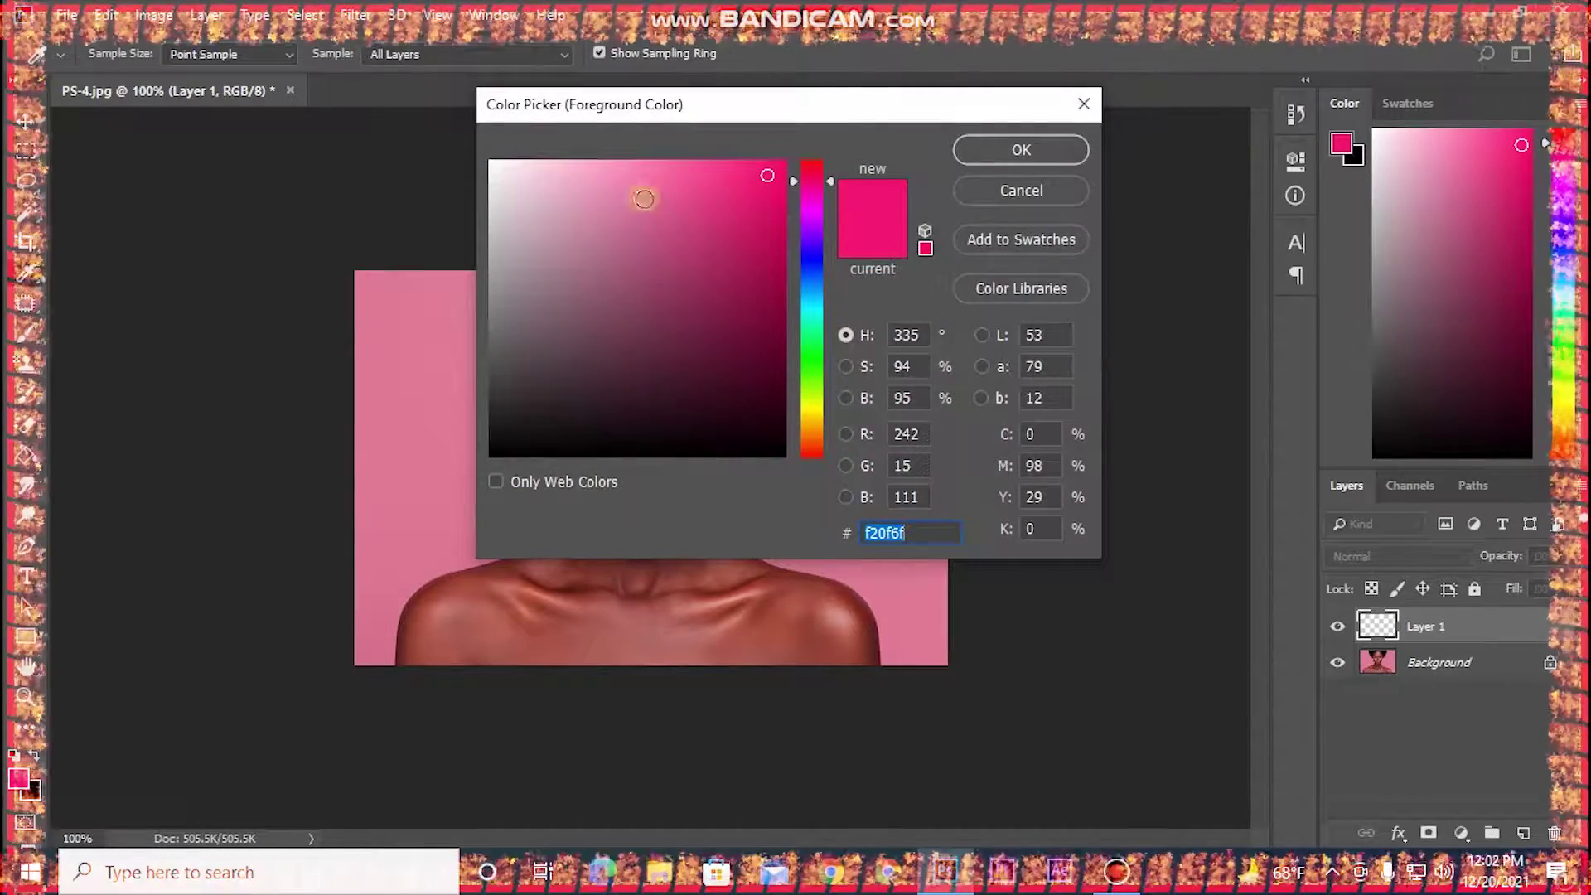
left_click(492, 164)
left_click(909, 536)
left_click_drag(909, 536, 692, 517)
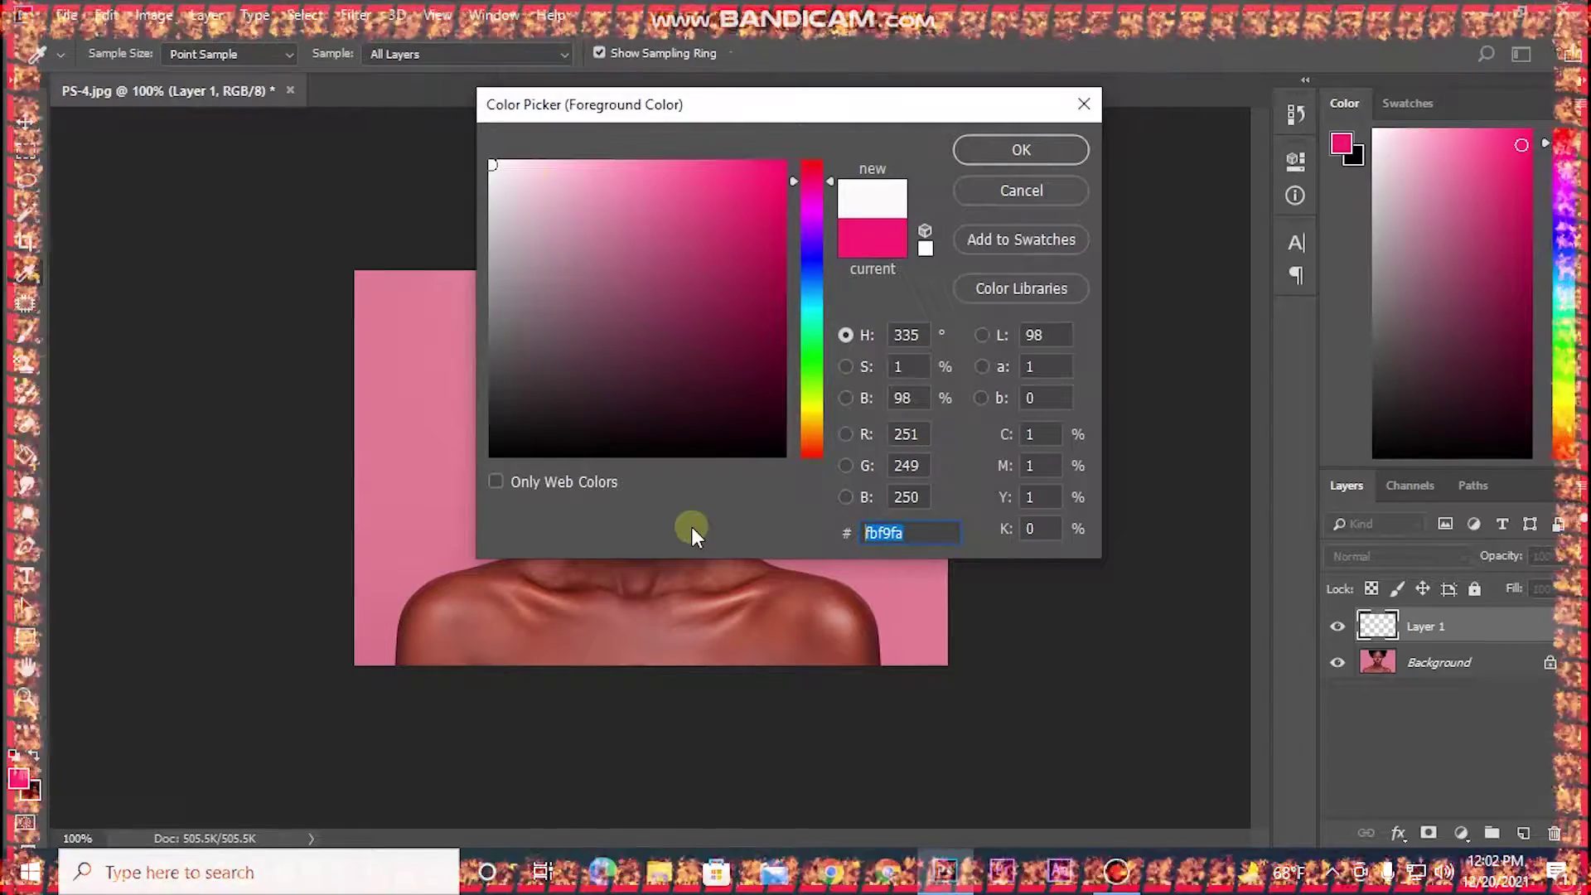
type("ffffff")
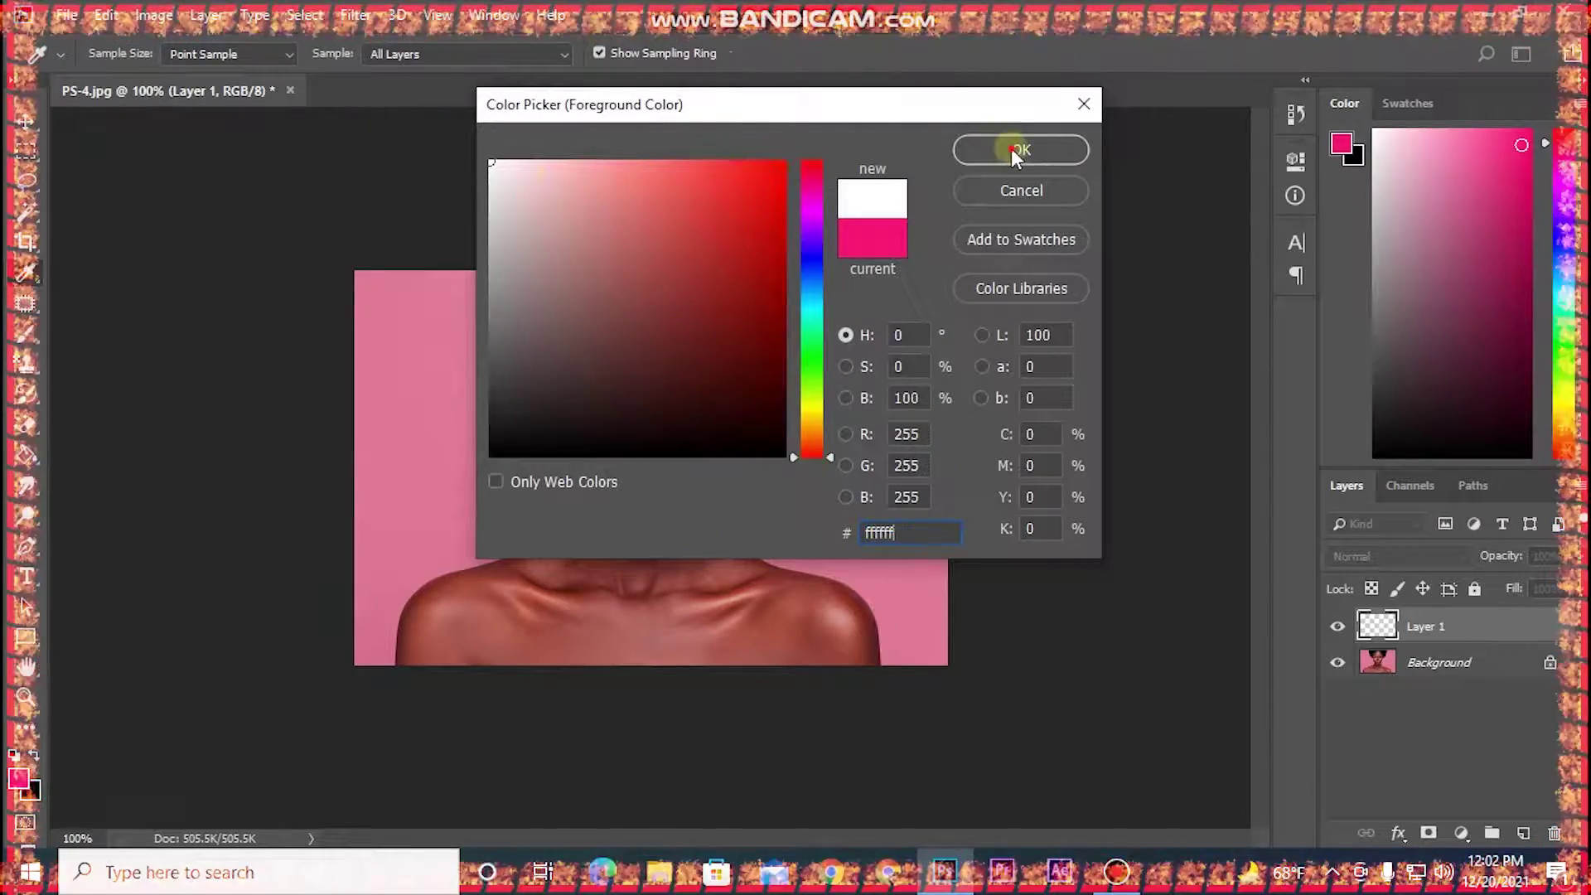
left_click(1012, 149)
key("v")
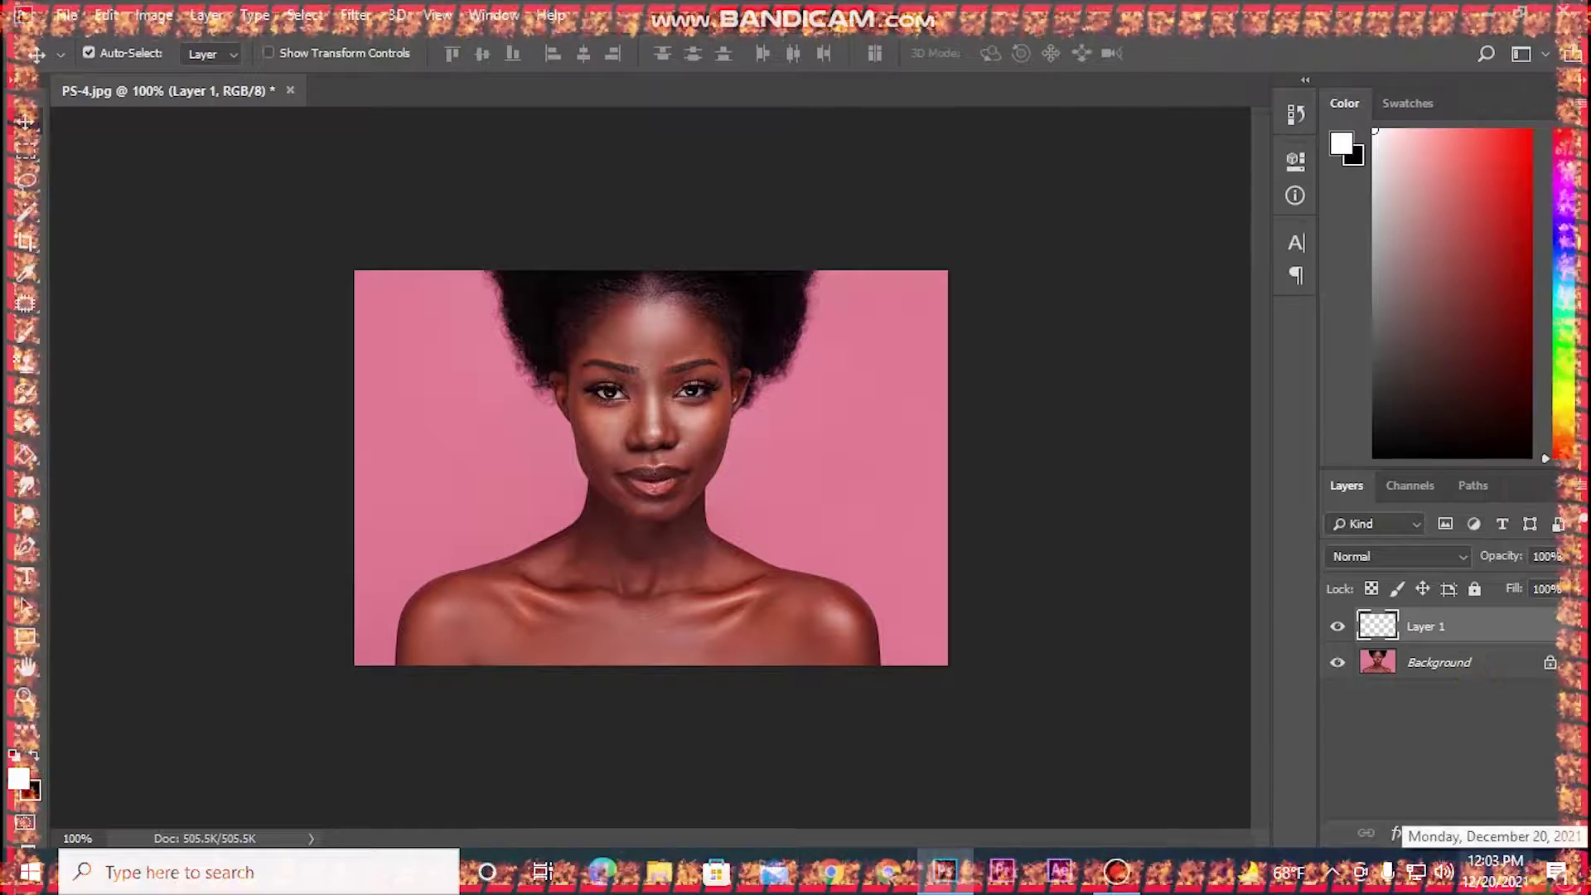
Select the Brush tool and set the brush hardness to 19%.
left_click(25, 332)
left_click(92, 333)
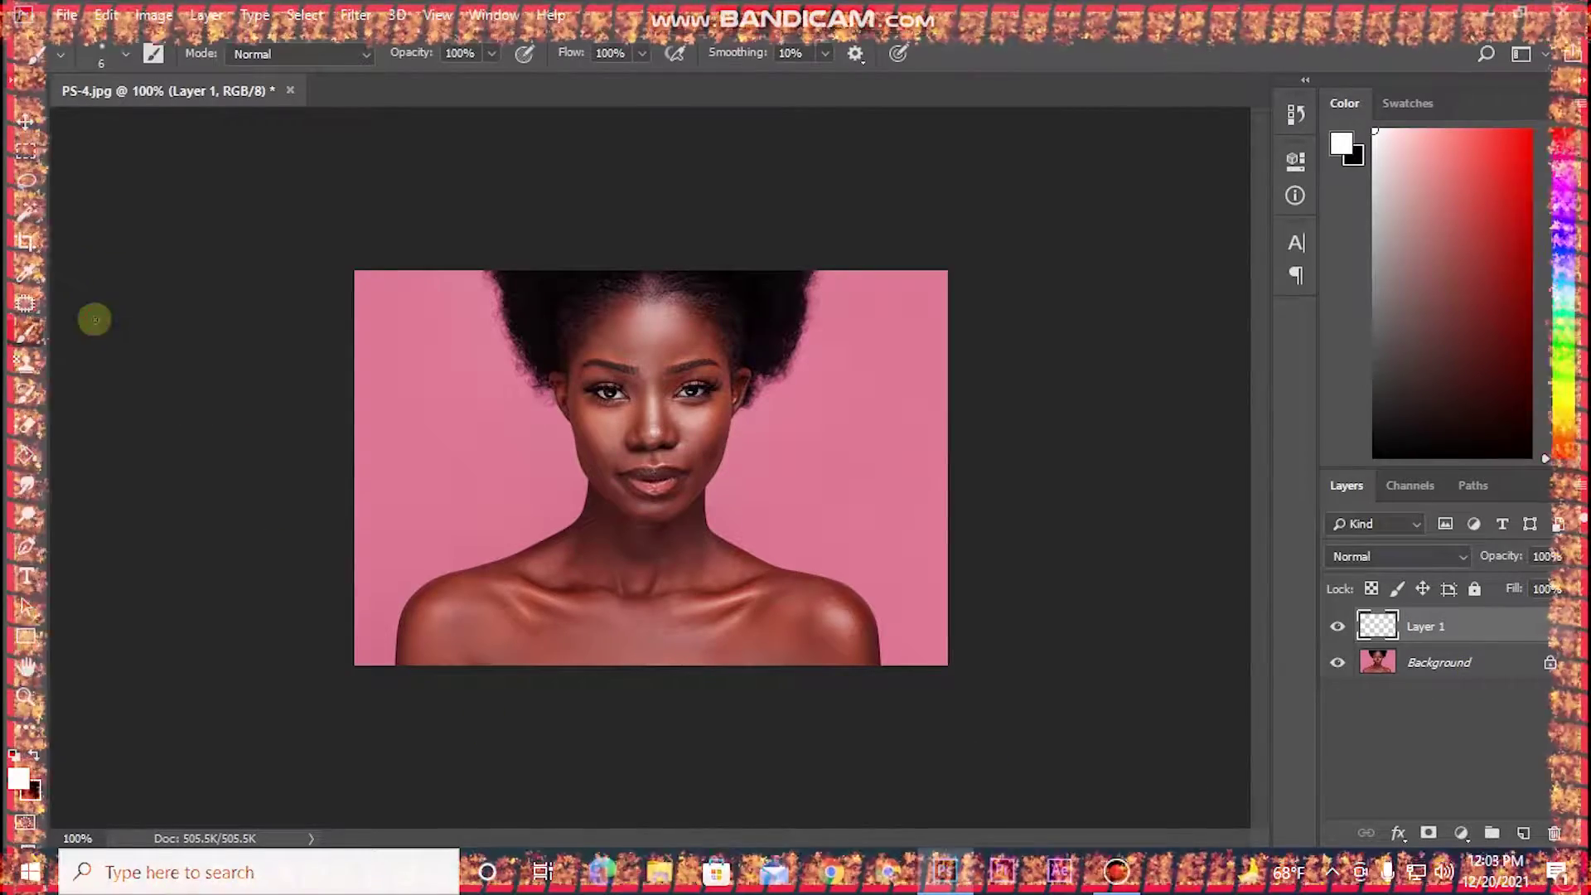
left_click(463, 53)
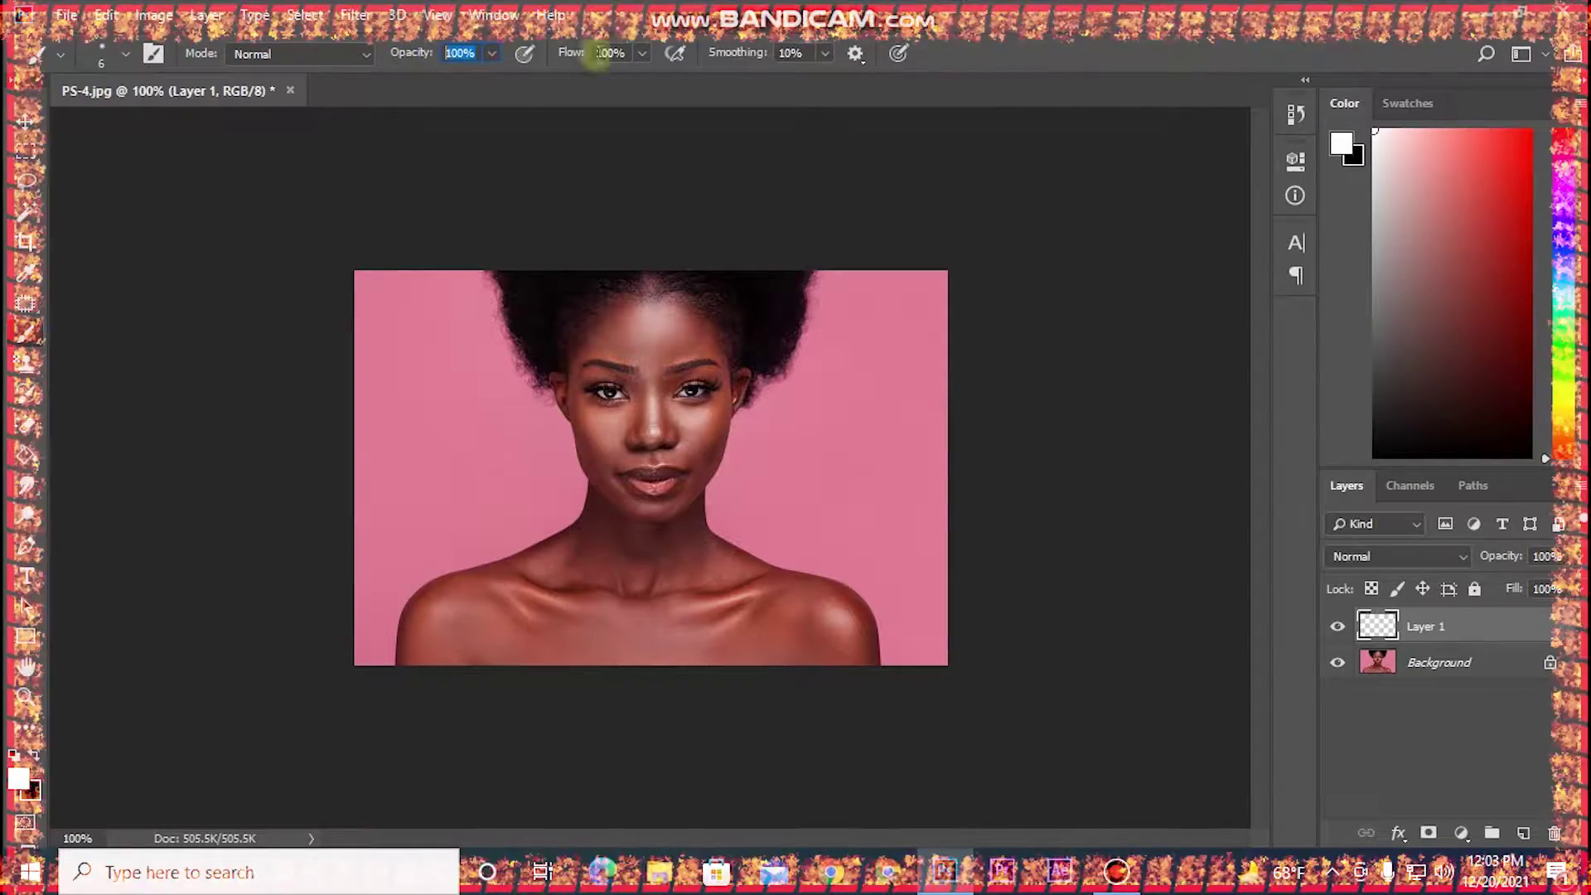
left_click(586, 57)
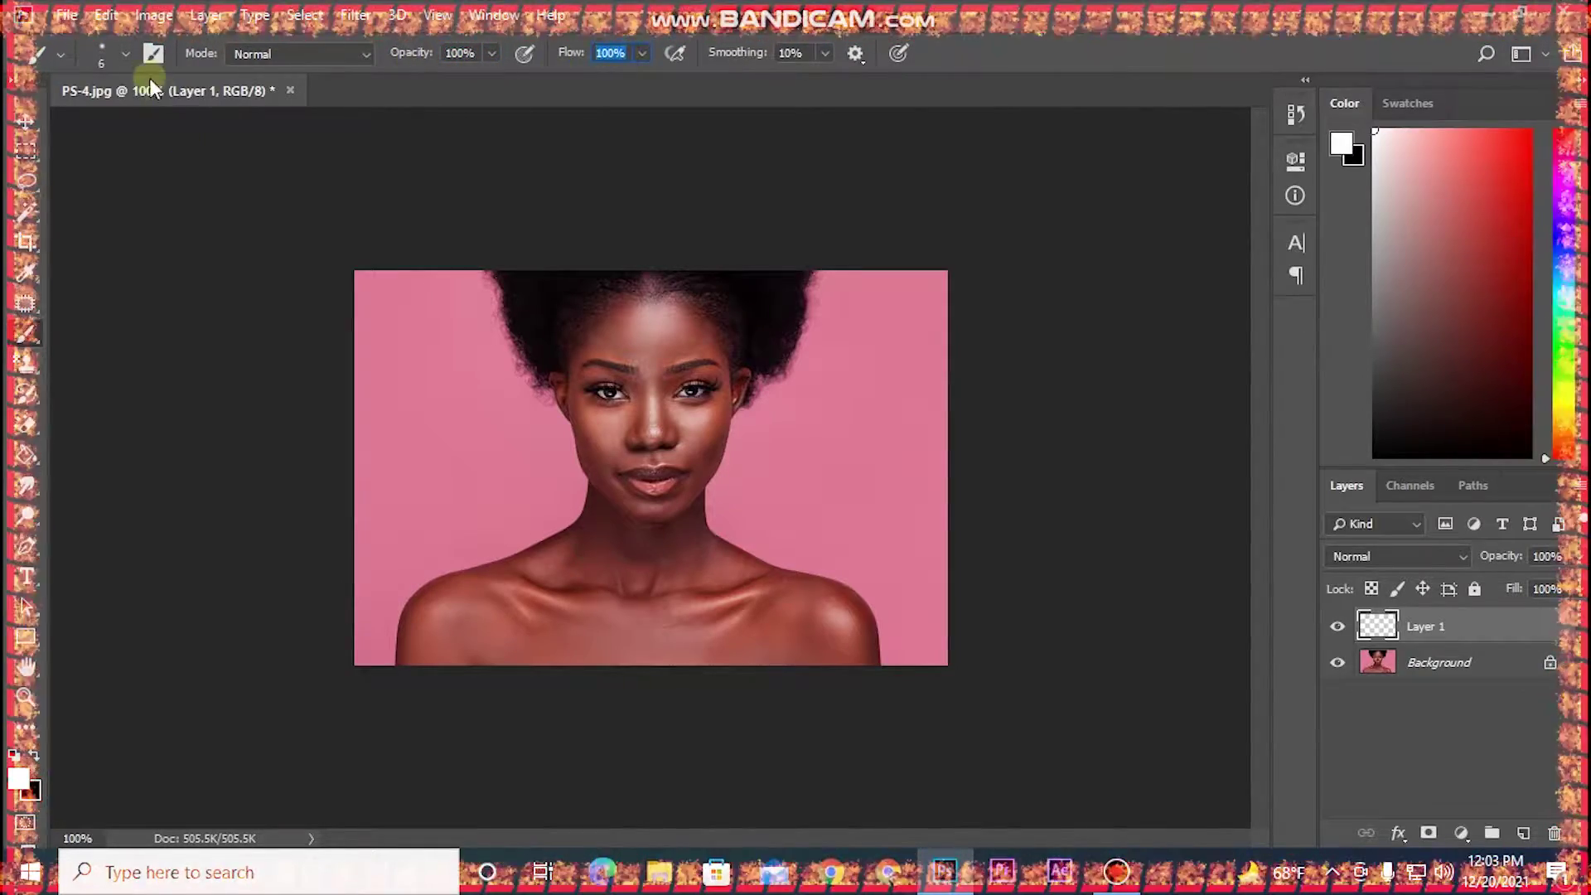
left_click(124, 54)
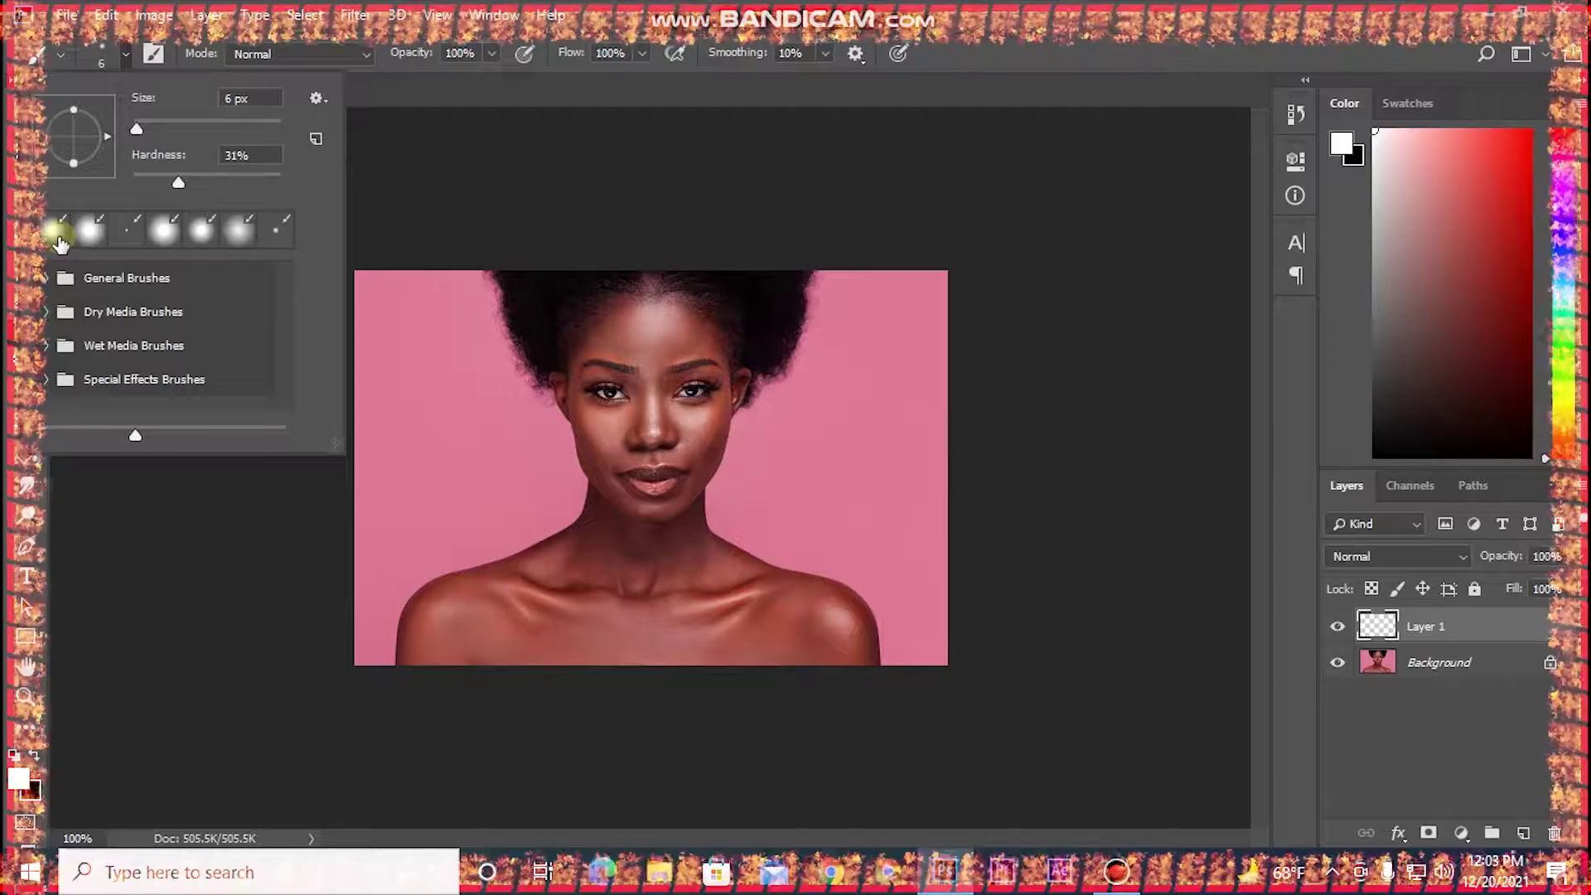
left_click_drag(178, 183, 156, 184)
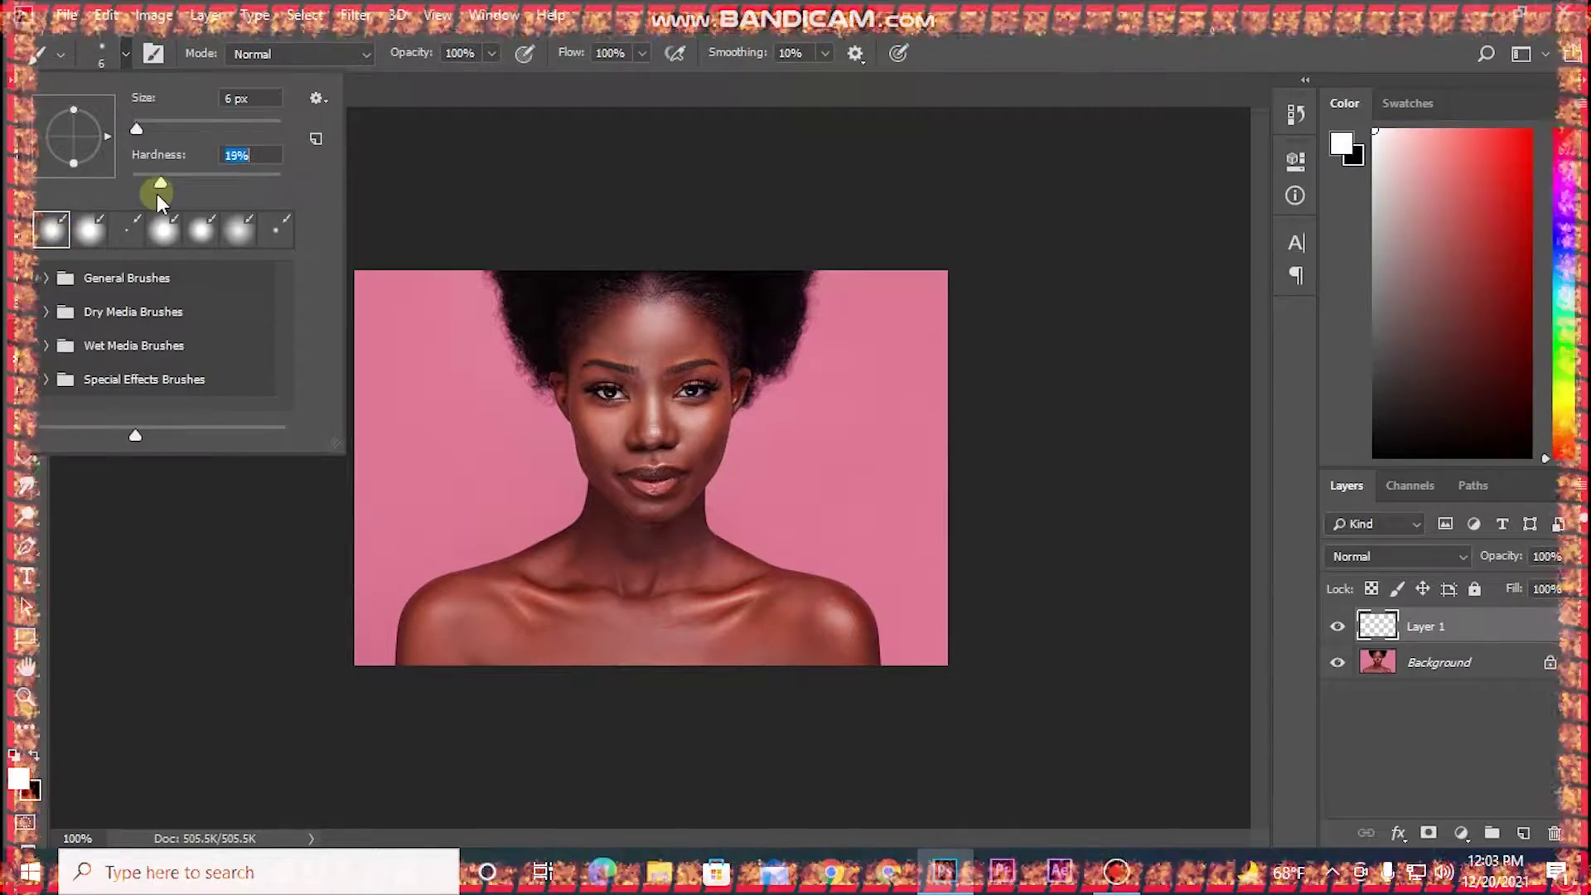
left_click(436, 160)
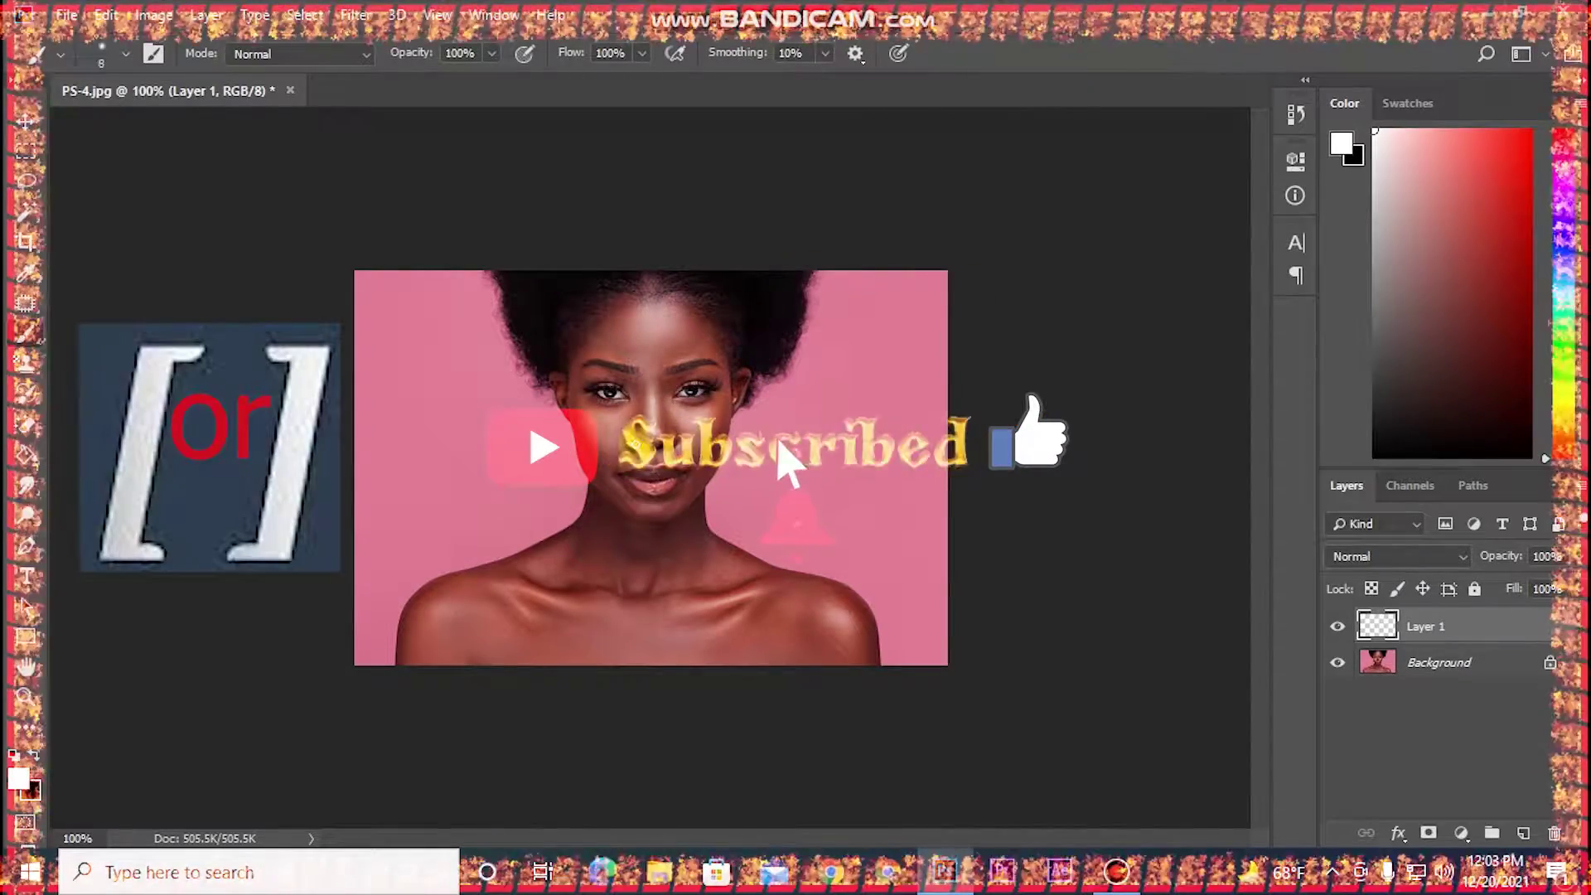
Enlarge the brush to 10 px and paint a white outline around the woman's face, ears, neck and shoulders on Layer 1.
key("bracketright")
key("bracketright")
key("bracketright")
key("bracketright")
key("bracketright")
key("bracketright")
key("bracketright")
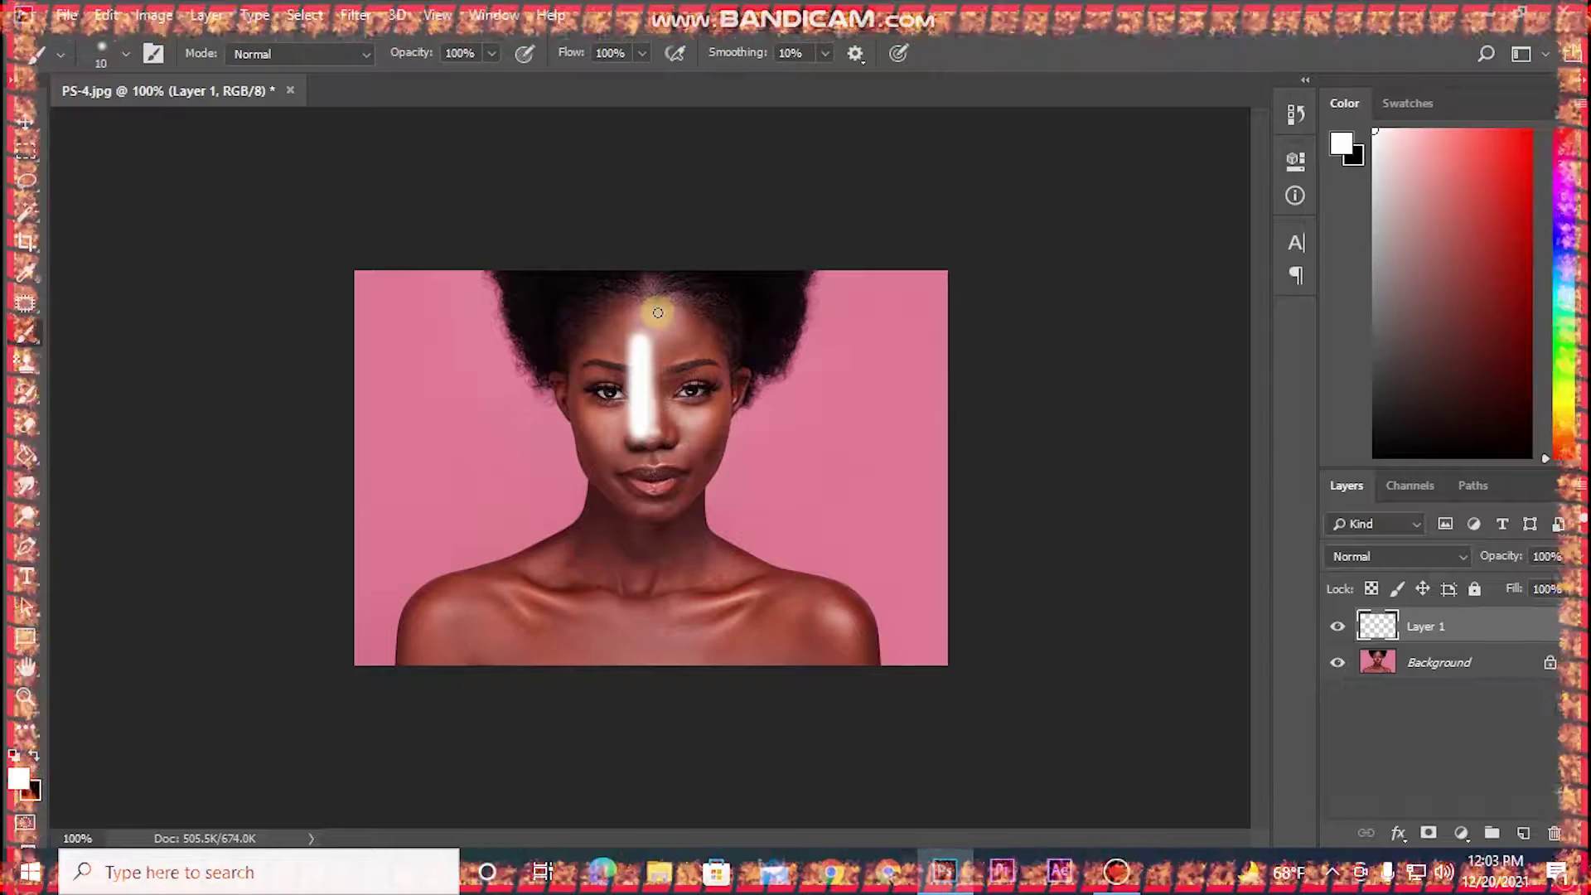
scroll(669, 322, "up", 3)
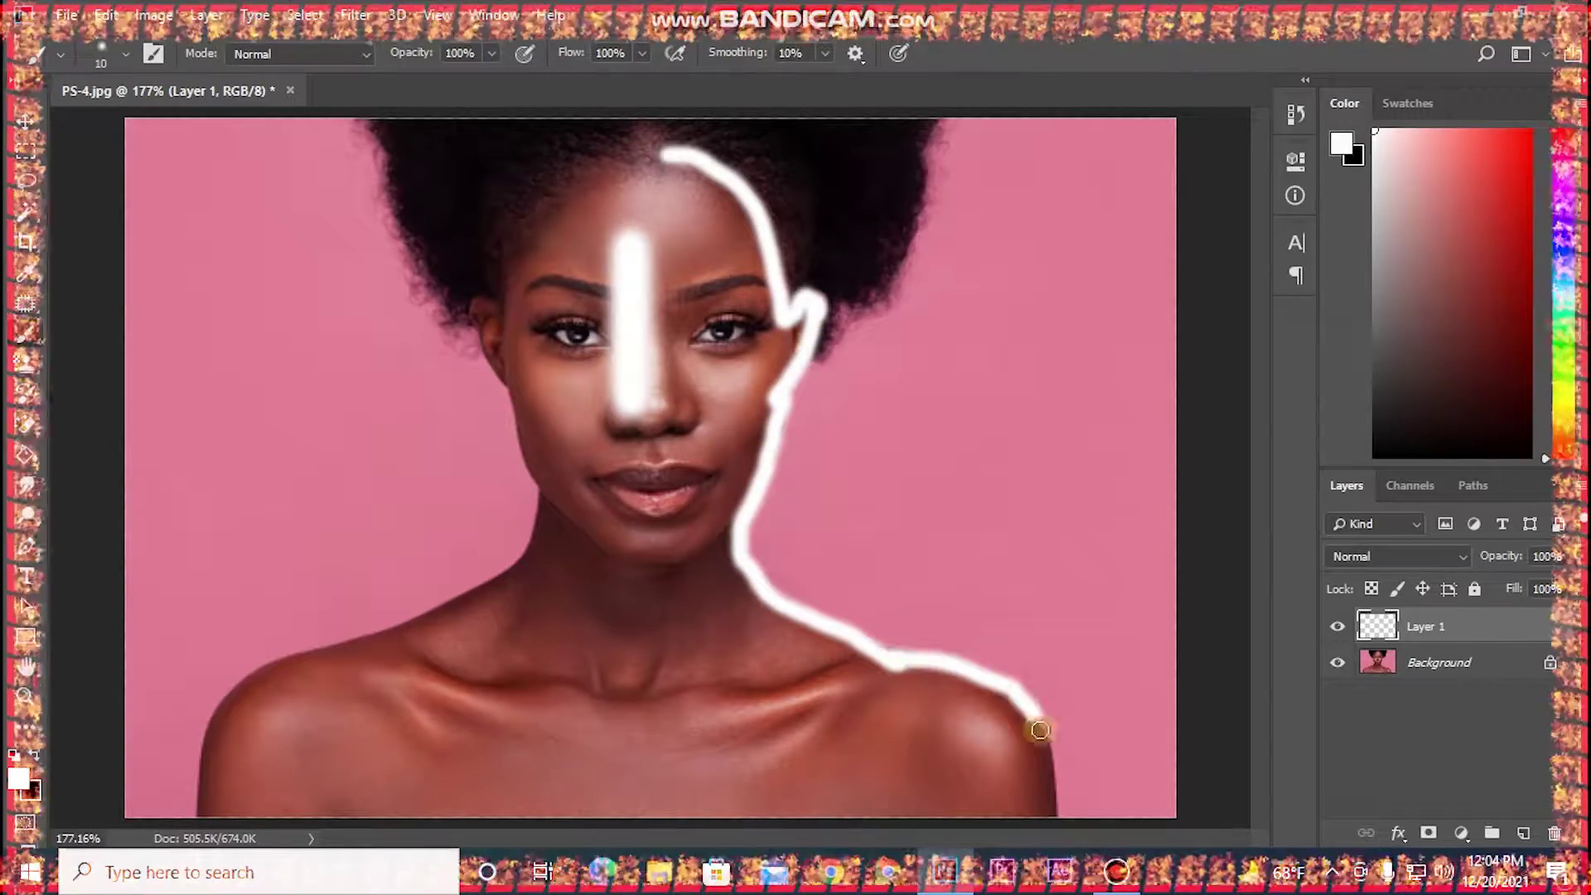
left_click_drag(648, 148, 478, 305)
mouse_move(534, 495)
left_mouse_down()
mouse_move(210, 731)
mouse_move(697, 818)
left_mouse_up()
Fill the outlined face, neck and chest with white on Layer 1, enlarging the brush up to 60 px.
key("bracketright")
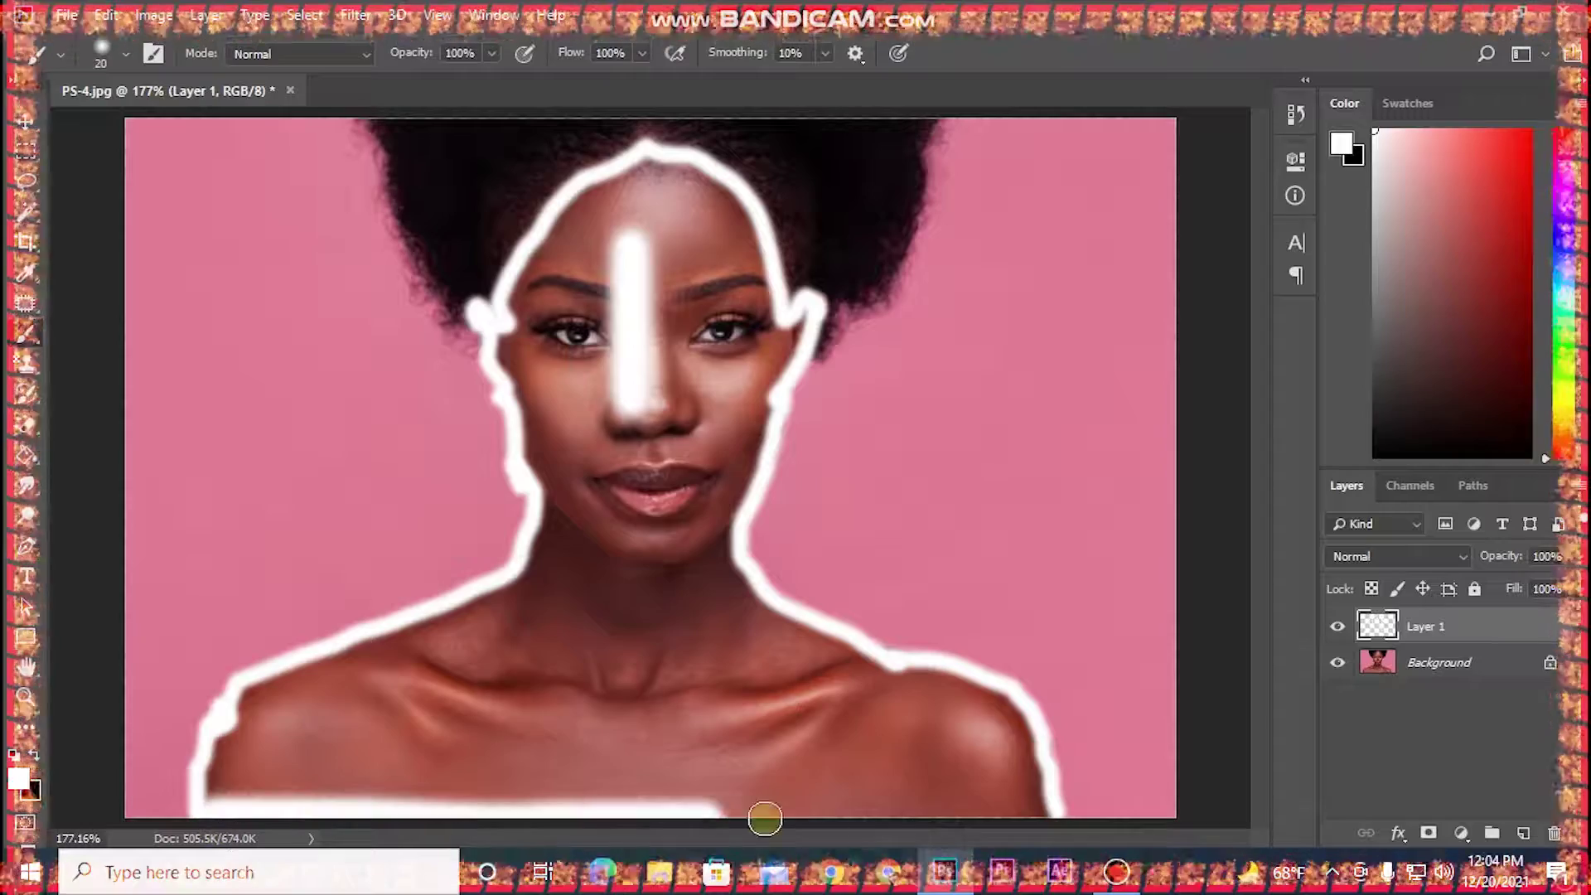
mouse_move(676, 660)
left_mouse_down()
mouse_move(225, 788)
mouse_move(366, 752)
mouse_move(688, 581)
mouse_move(581, 313)
mouse_move(802, 356)
mouse_move(755, 429)
mouse_move(616, 187)
mouse_move(566, 304)
mouse_move(662, 163)
mouse_move(760, 228)
mouse_move(721, 245)
mouse_move(660, 546)
mouse_move(659, 739)
mouse_move(275, 716)
mouse_move(589, 786)
mouse_move(320, 774)
left_mouse_up()
key("bracketright")
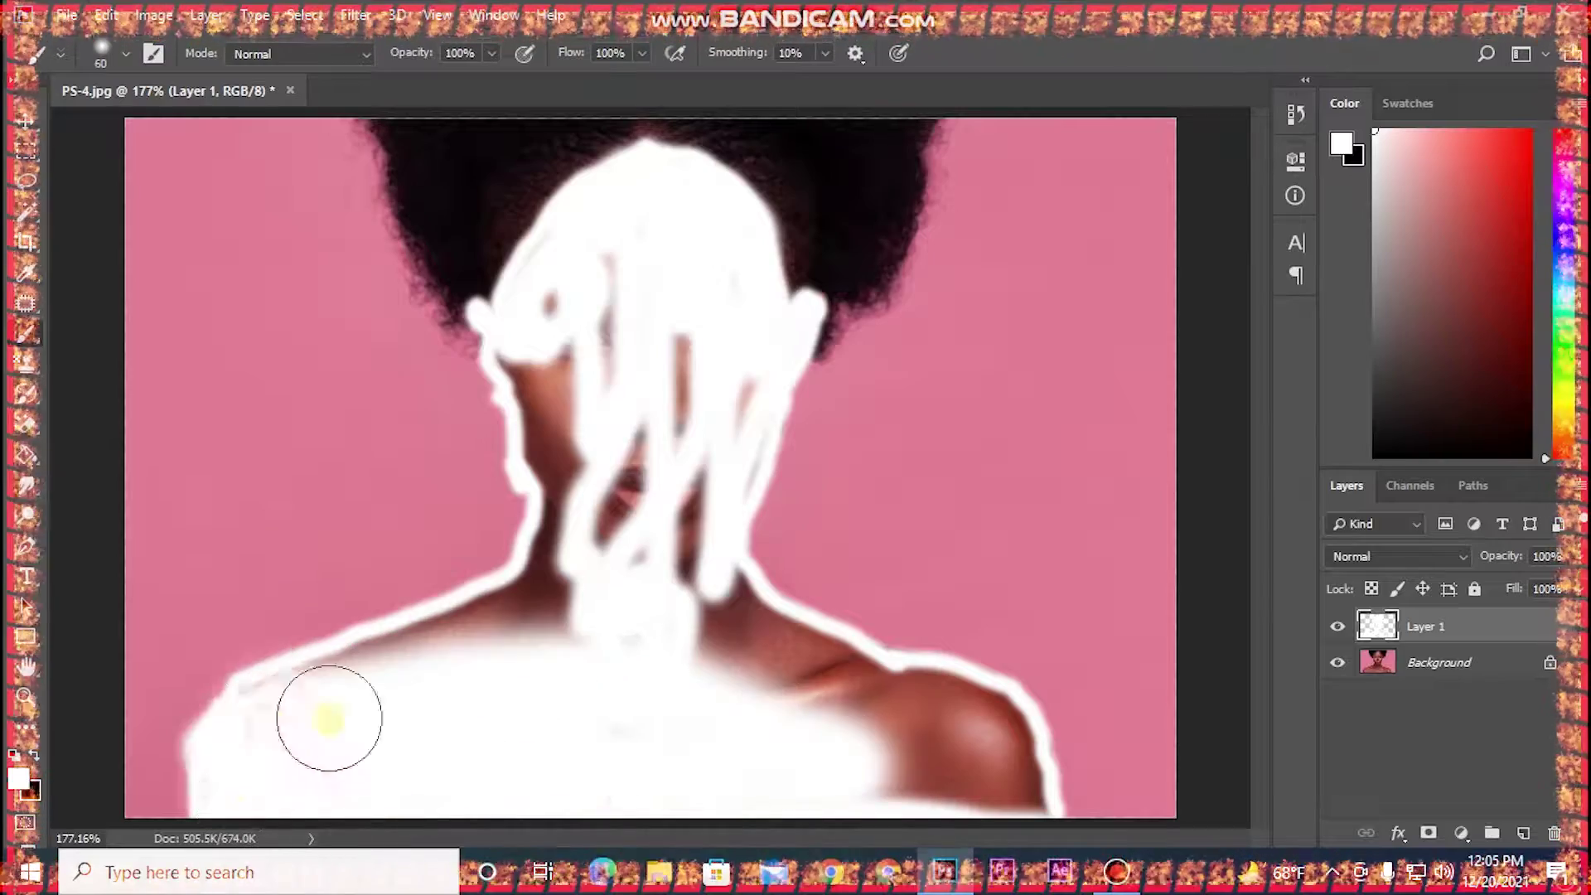
scroll(327, 718, "up", 3)
left_click_drag(965, 403, 408, 721)
Cover the remaining skin gaps along the face, neck and shoulder edges with white using a 25 px brush.
scroll(1094, 327, "up", 5)
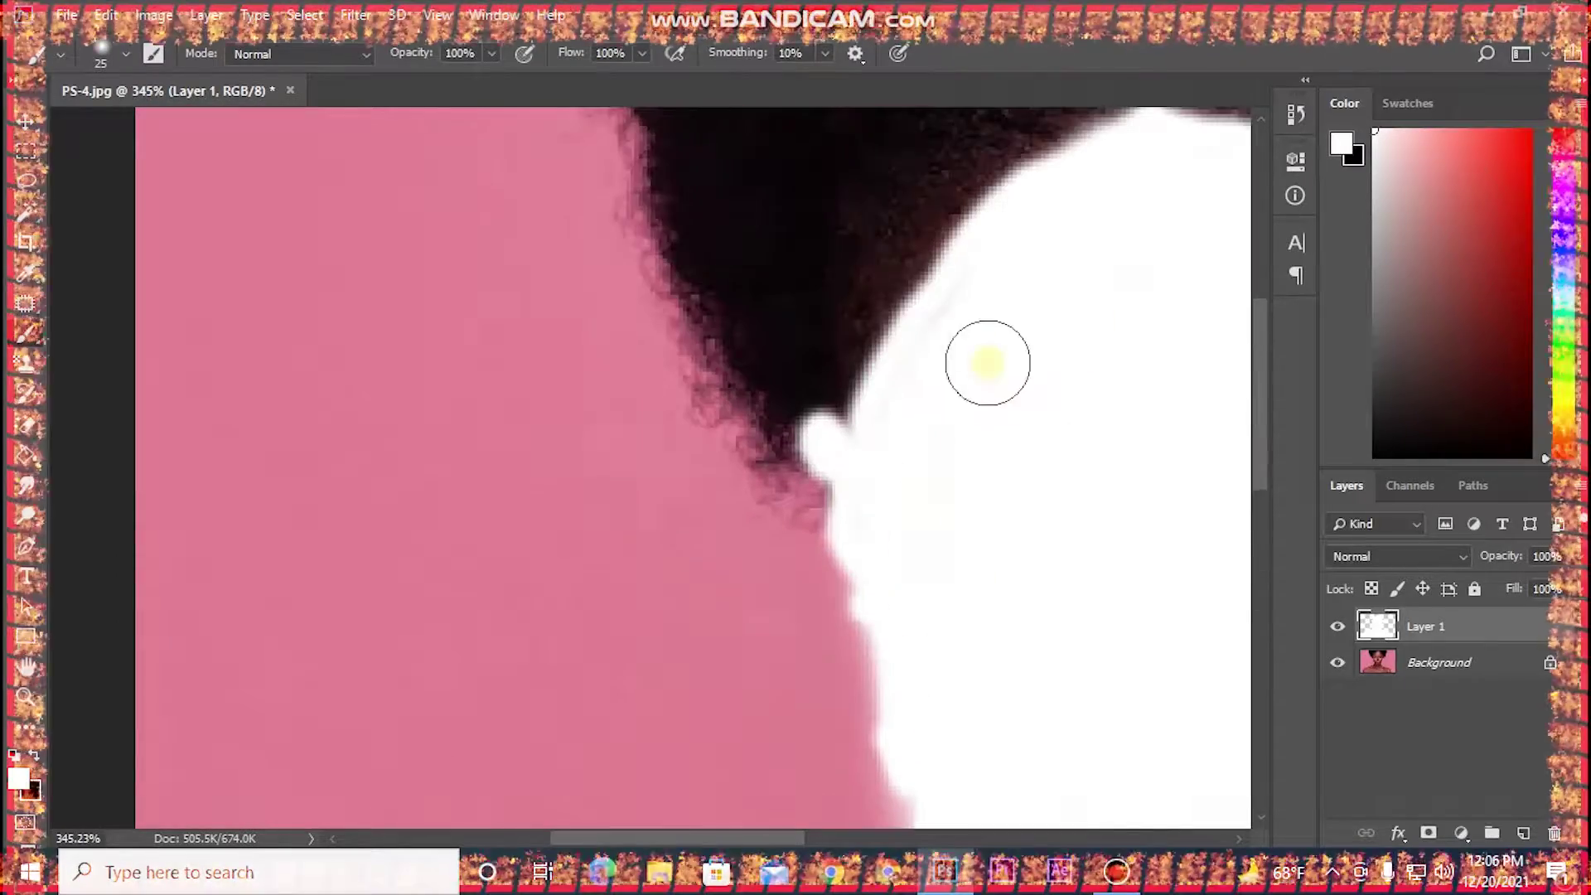
scroll(908, 428, "down", 3)
scroll(841, 402, "up", 3)
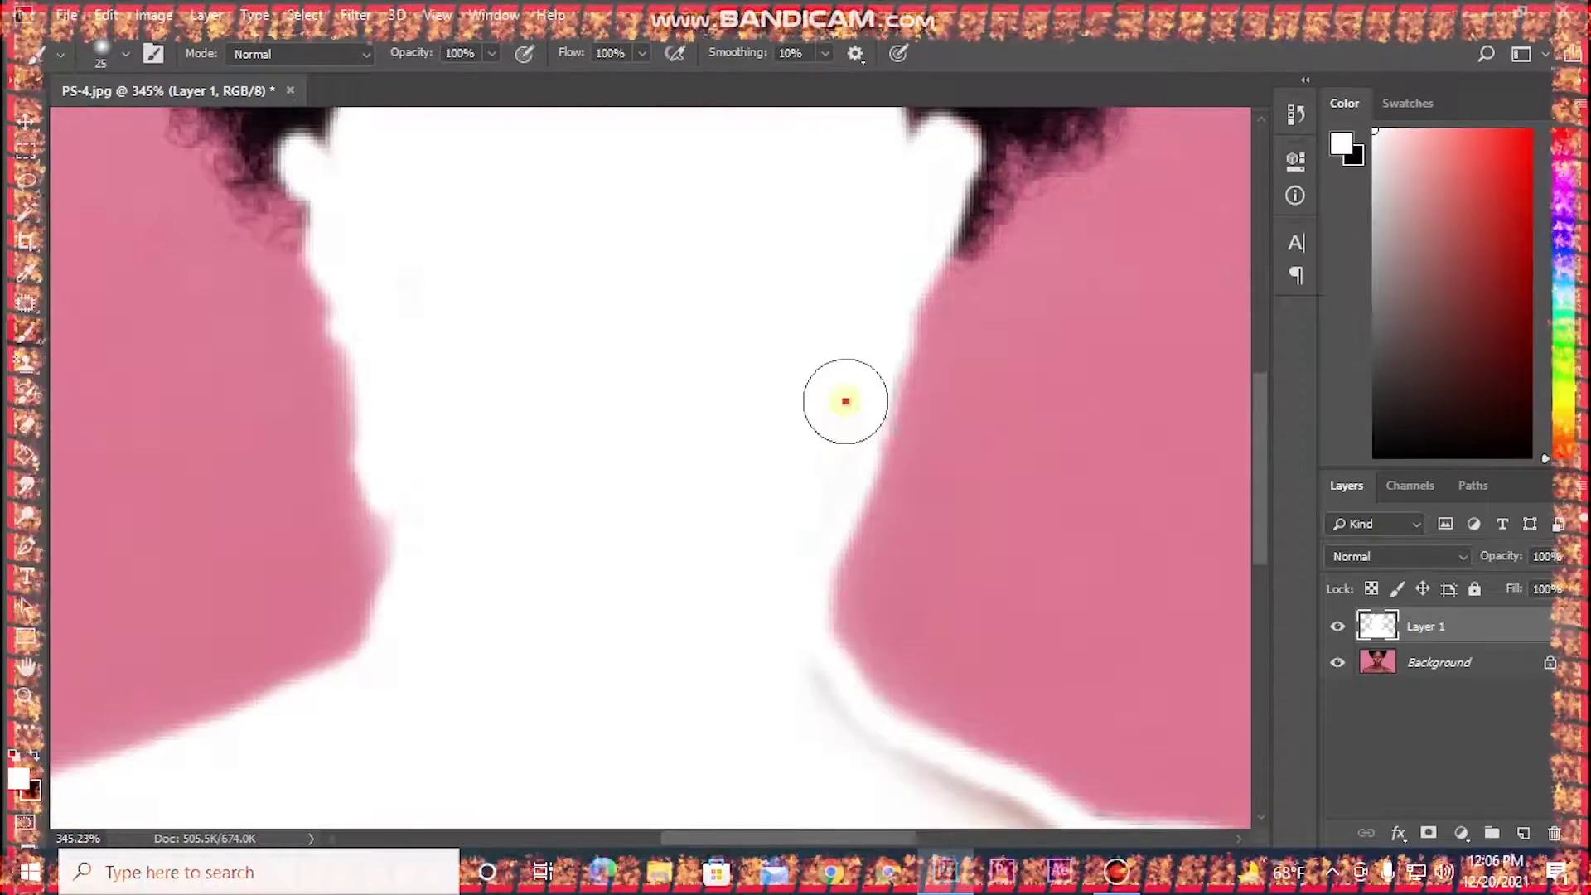
mouse_move(843, 405)
left_mouse_down()
mouse_move(1083, 518)
mouse_move(1235, 542)
left_mouse_up()
scroll(533, 344, "right", 5)
scroll(533, 344, "down", 2)
left_click_drag(533, 343, 870, 490)
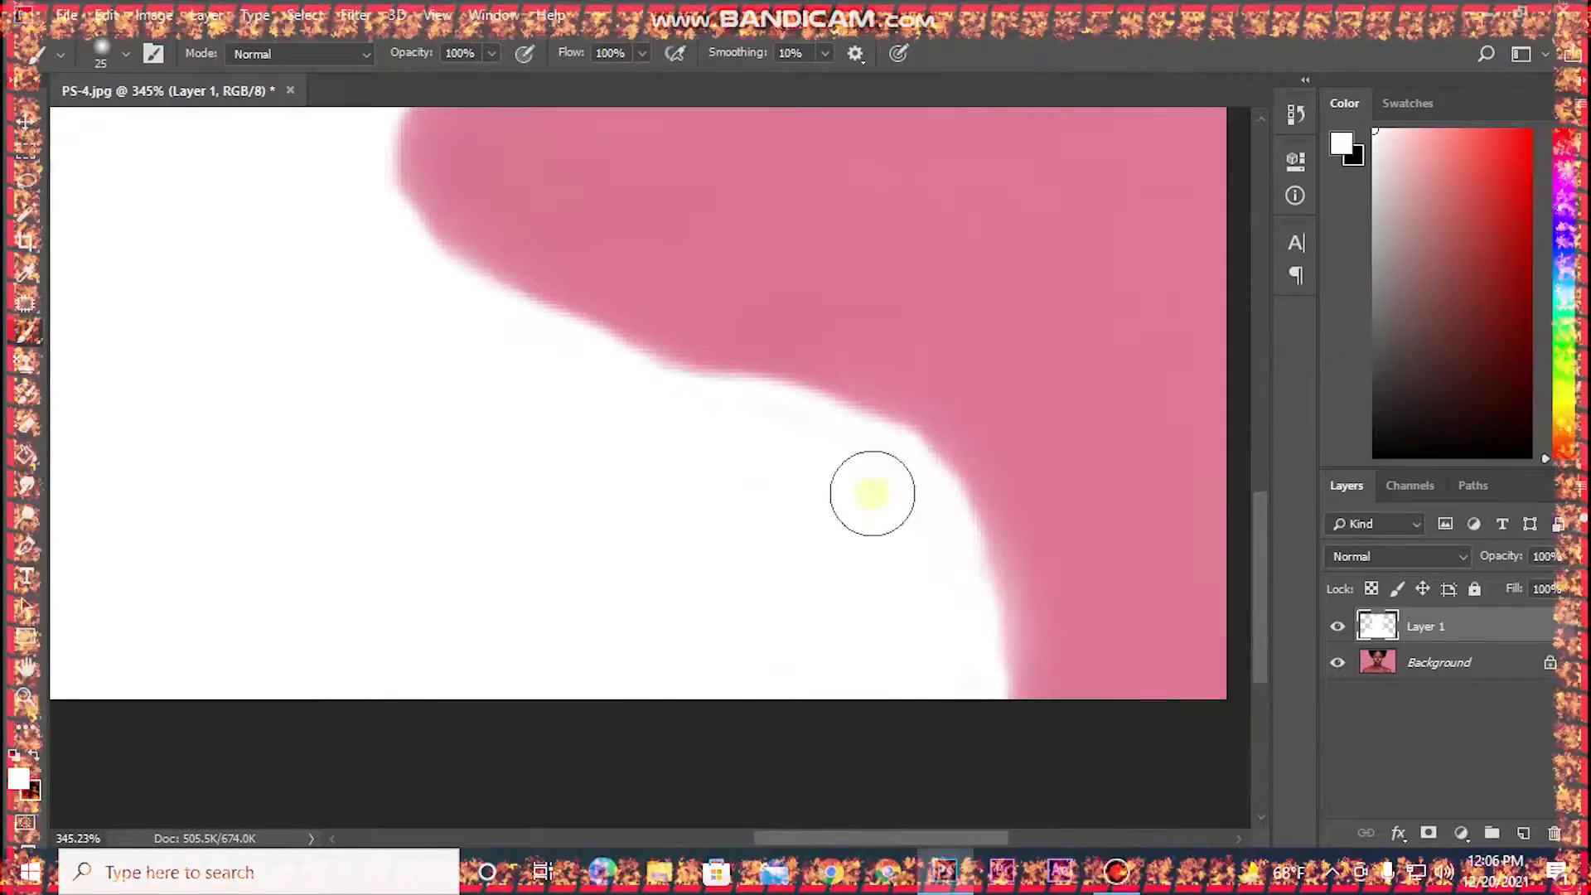
scroll(363, 587, "up", 2)
scroll(863, 717, "down", 2)
scroll(252, 760, "down", 2)
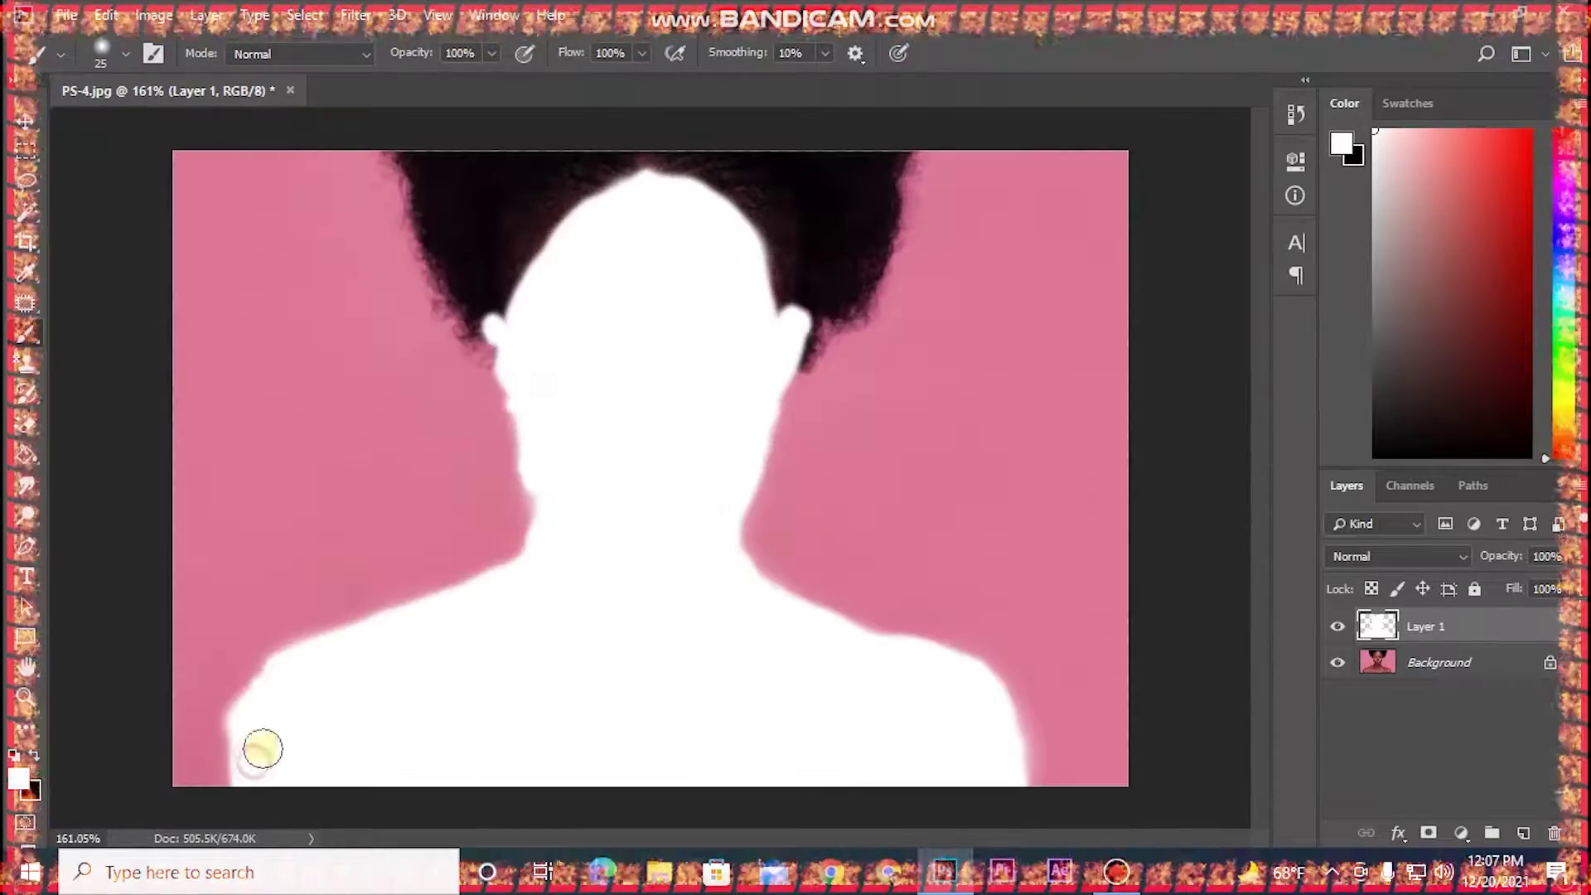
left_click(551, 382)
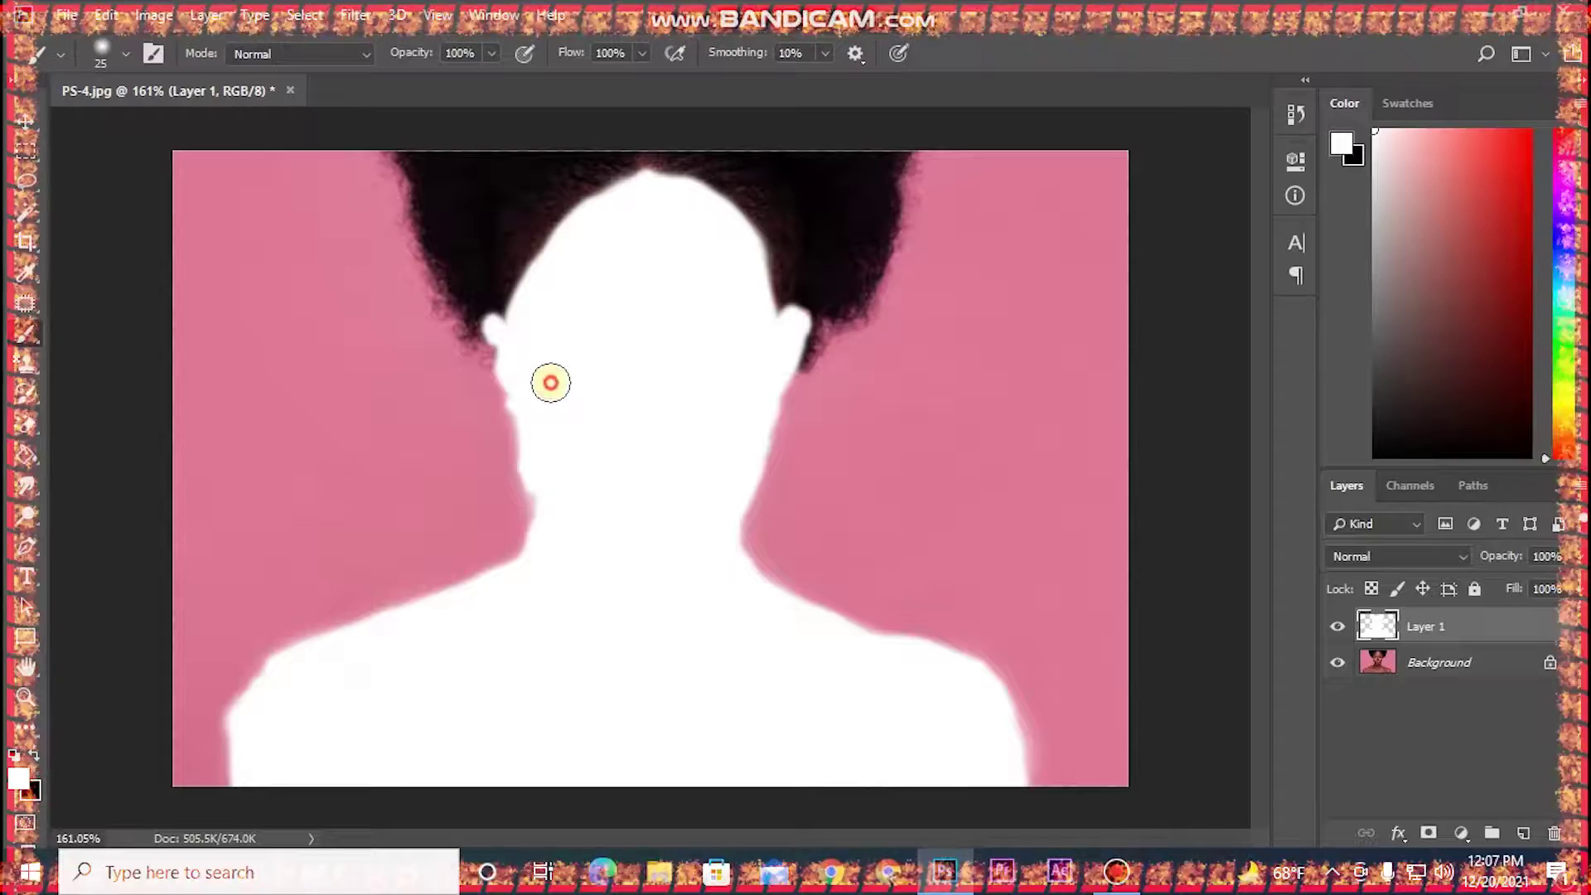
left_click(671, 416)
left_click(605, 609)
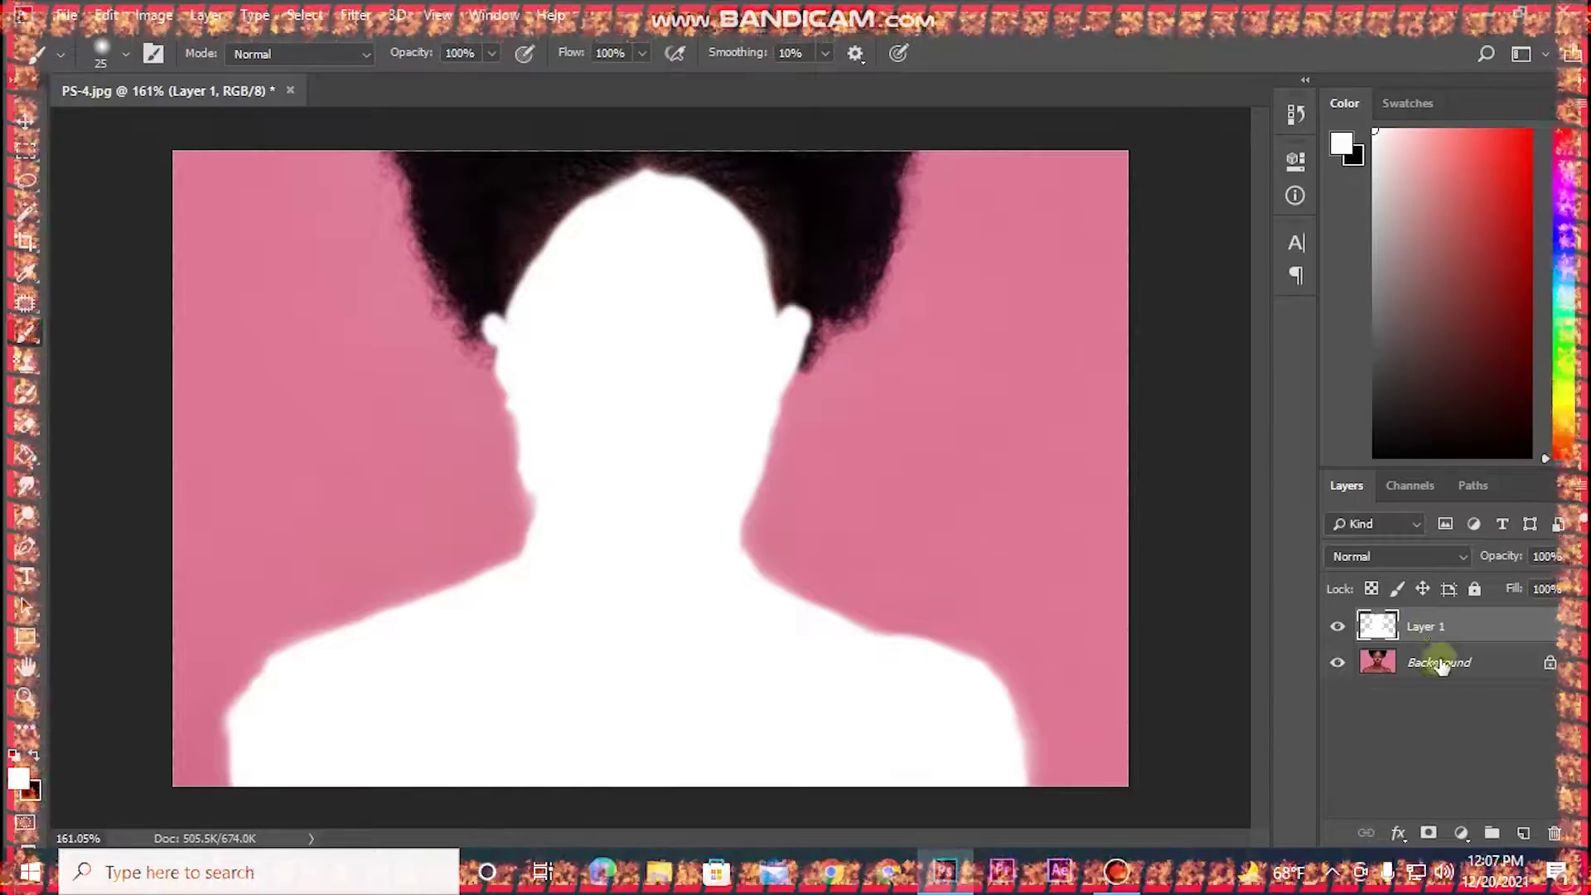
Set Layer 1's blend mode to Soft Light and compare the portrait with the layer hidden and shown.
left_click(1420, 559)
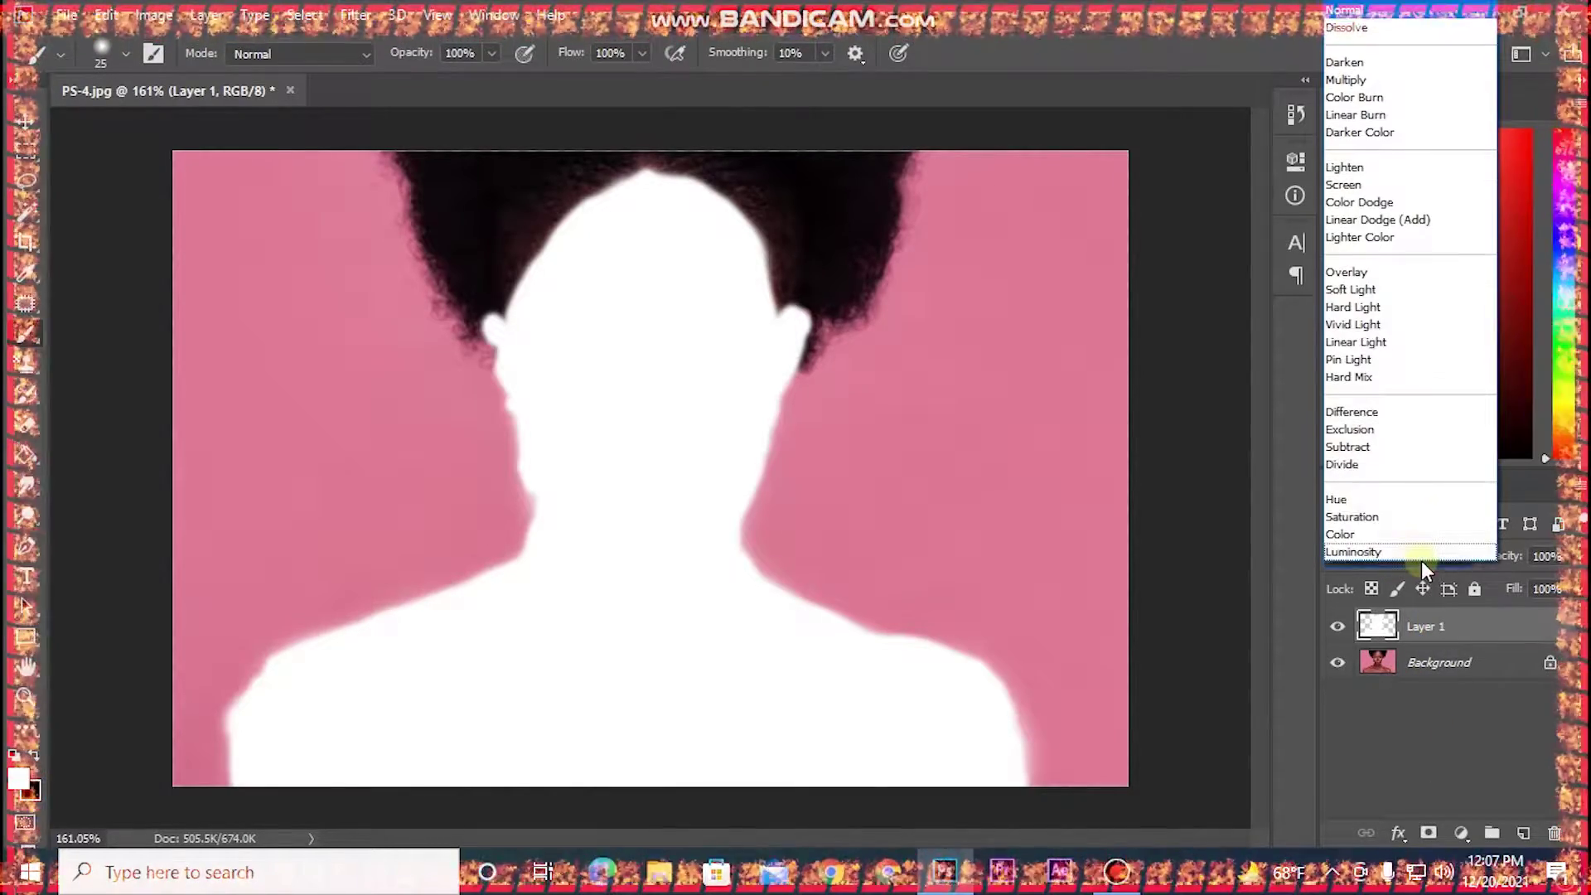
left_click(1367, 290)
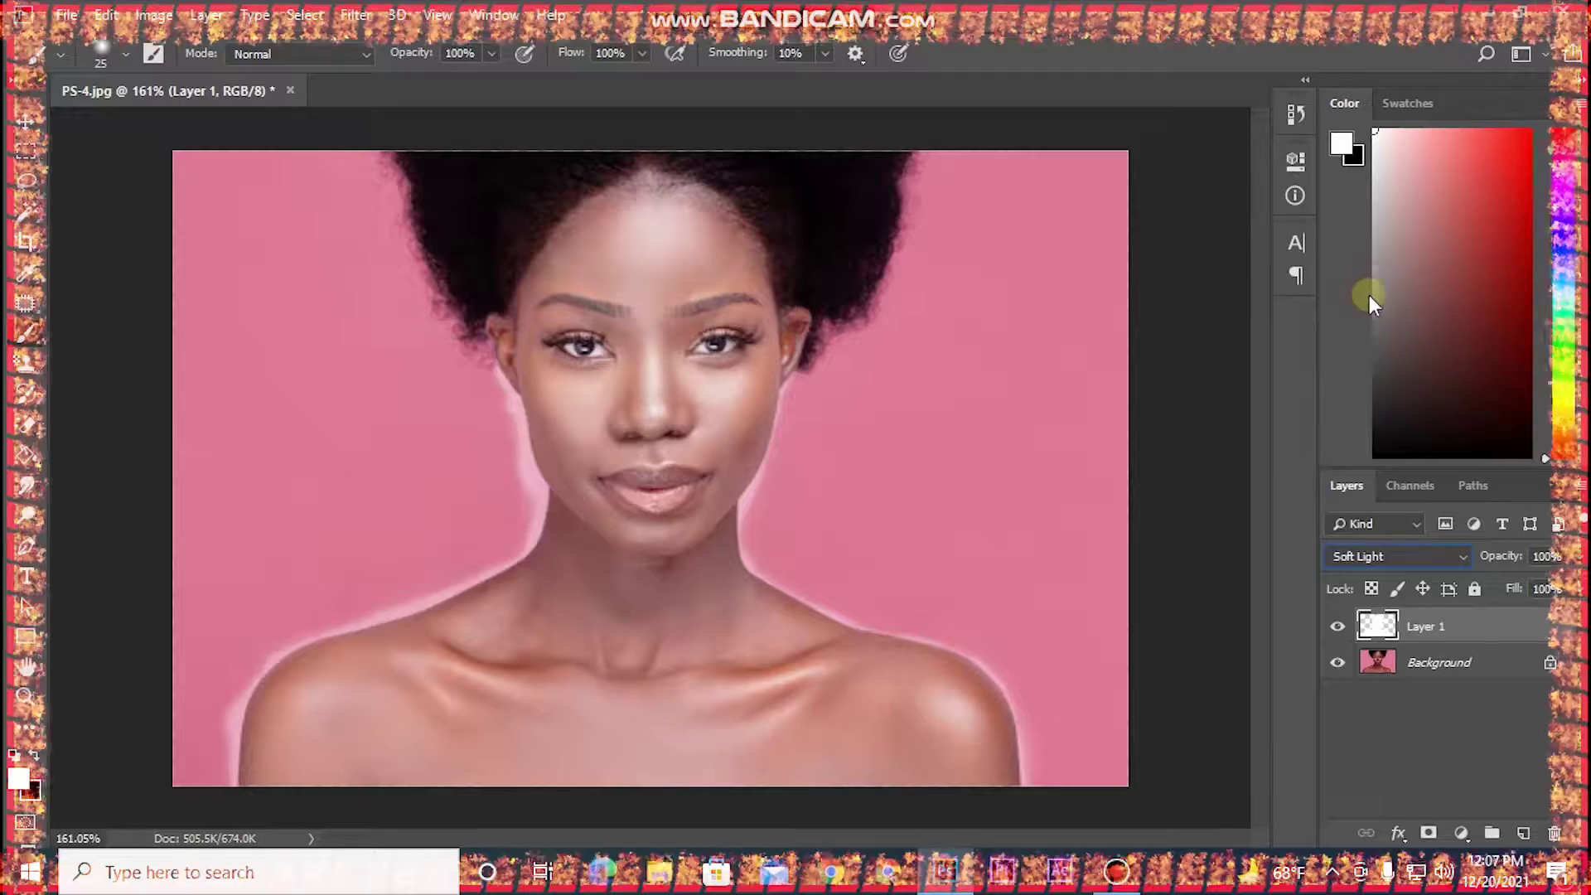
left_click(1339, 627)
left_click(1340, 627)
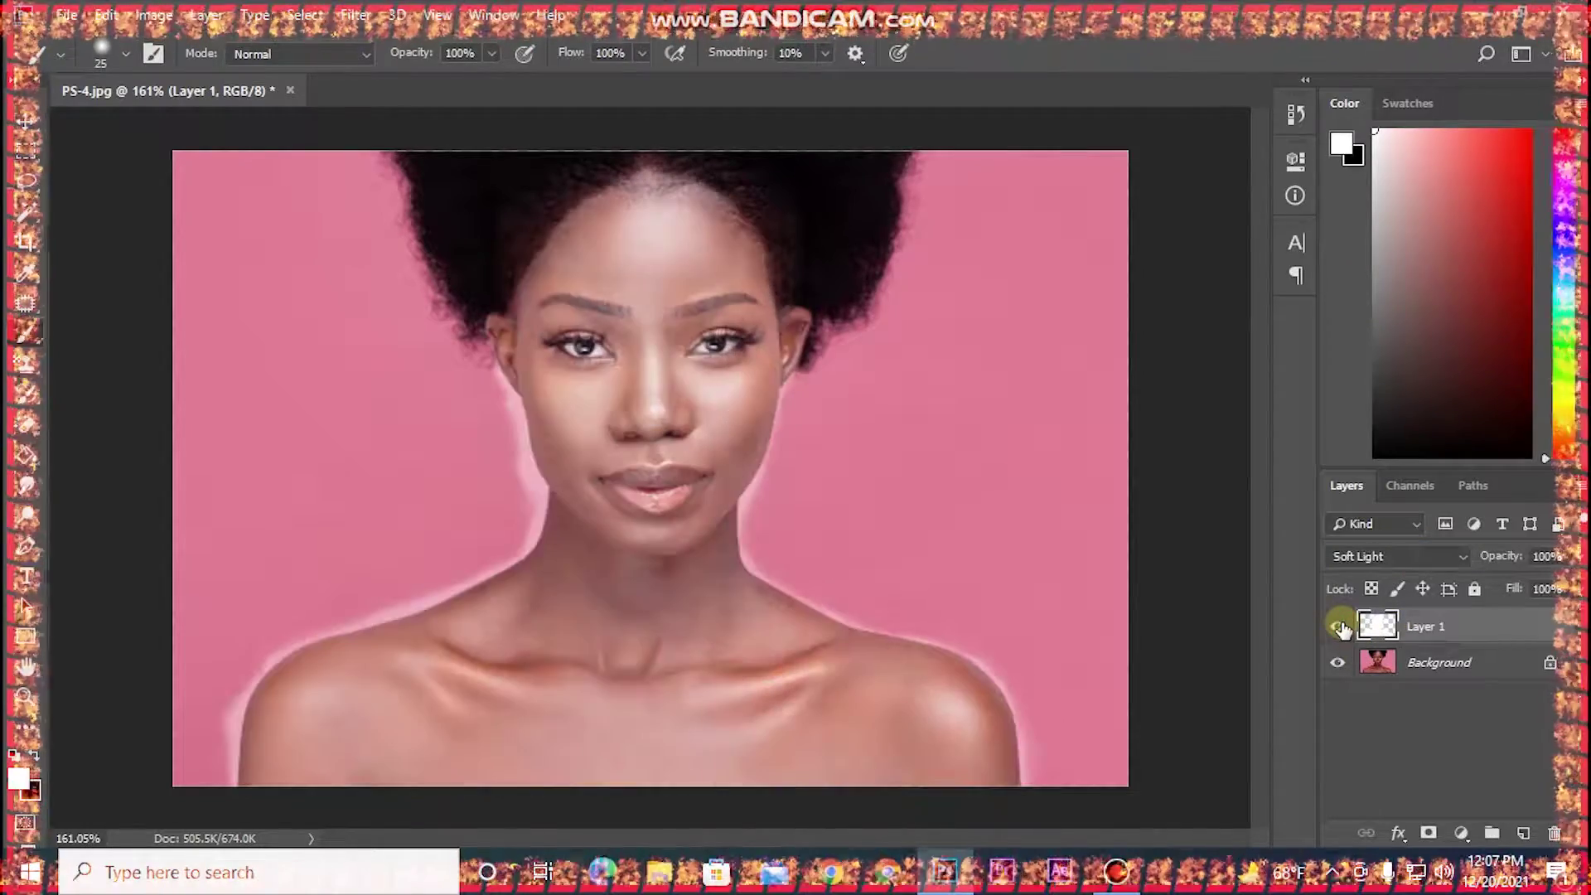
left_click(1339, 627)
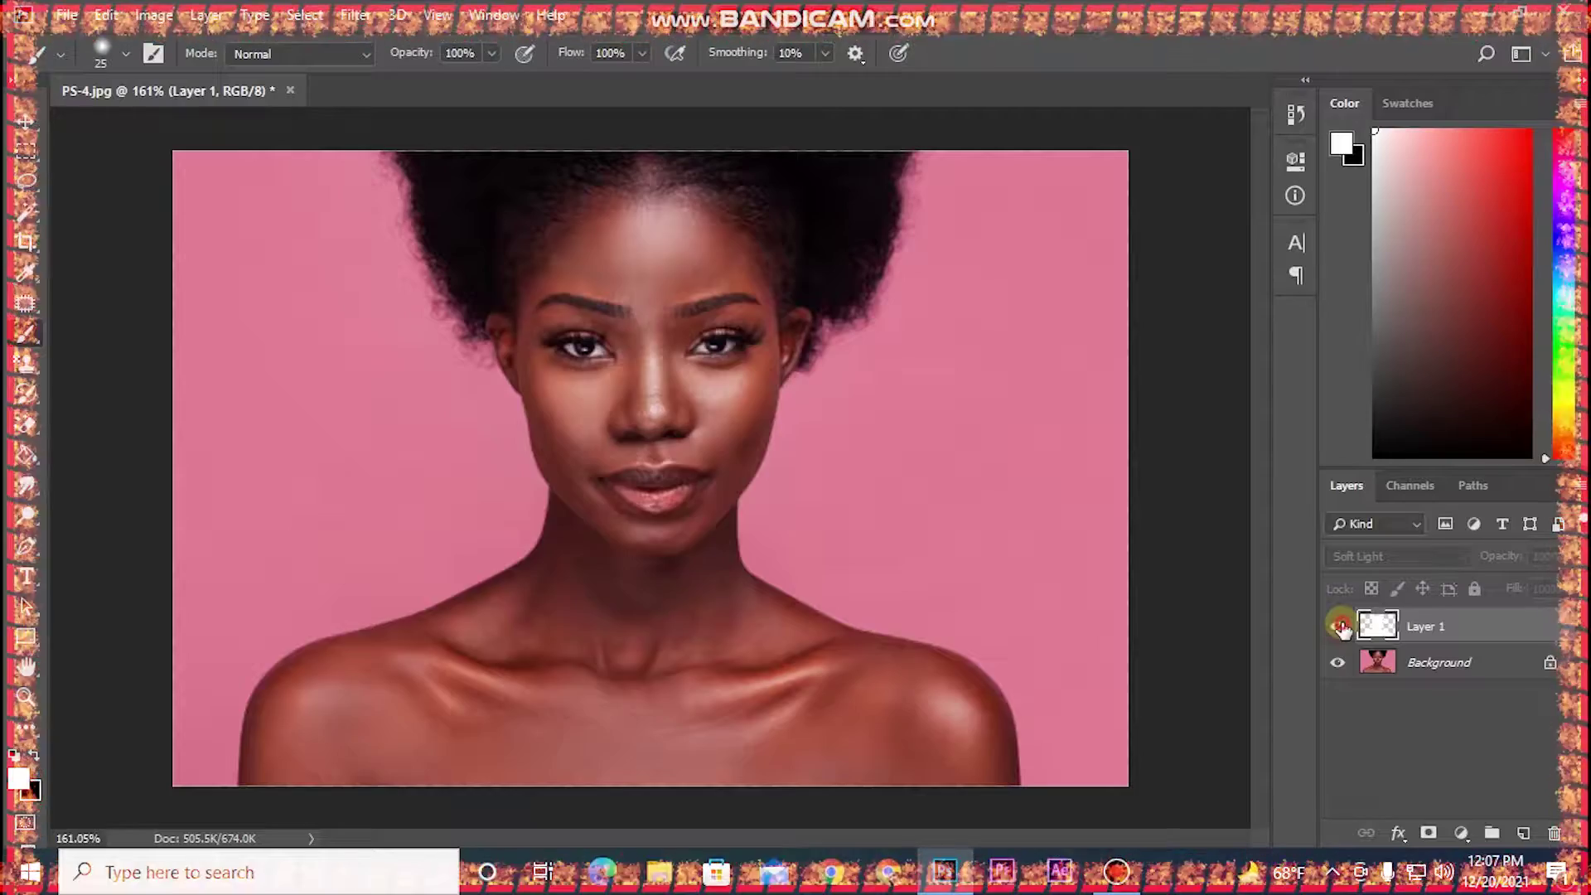
left_click(1340, 627)
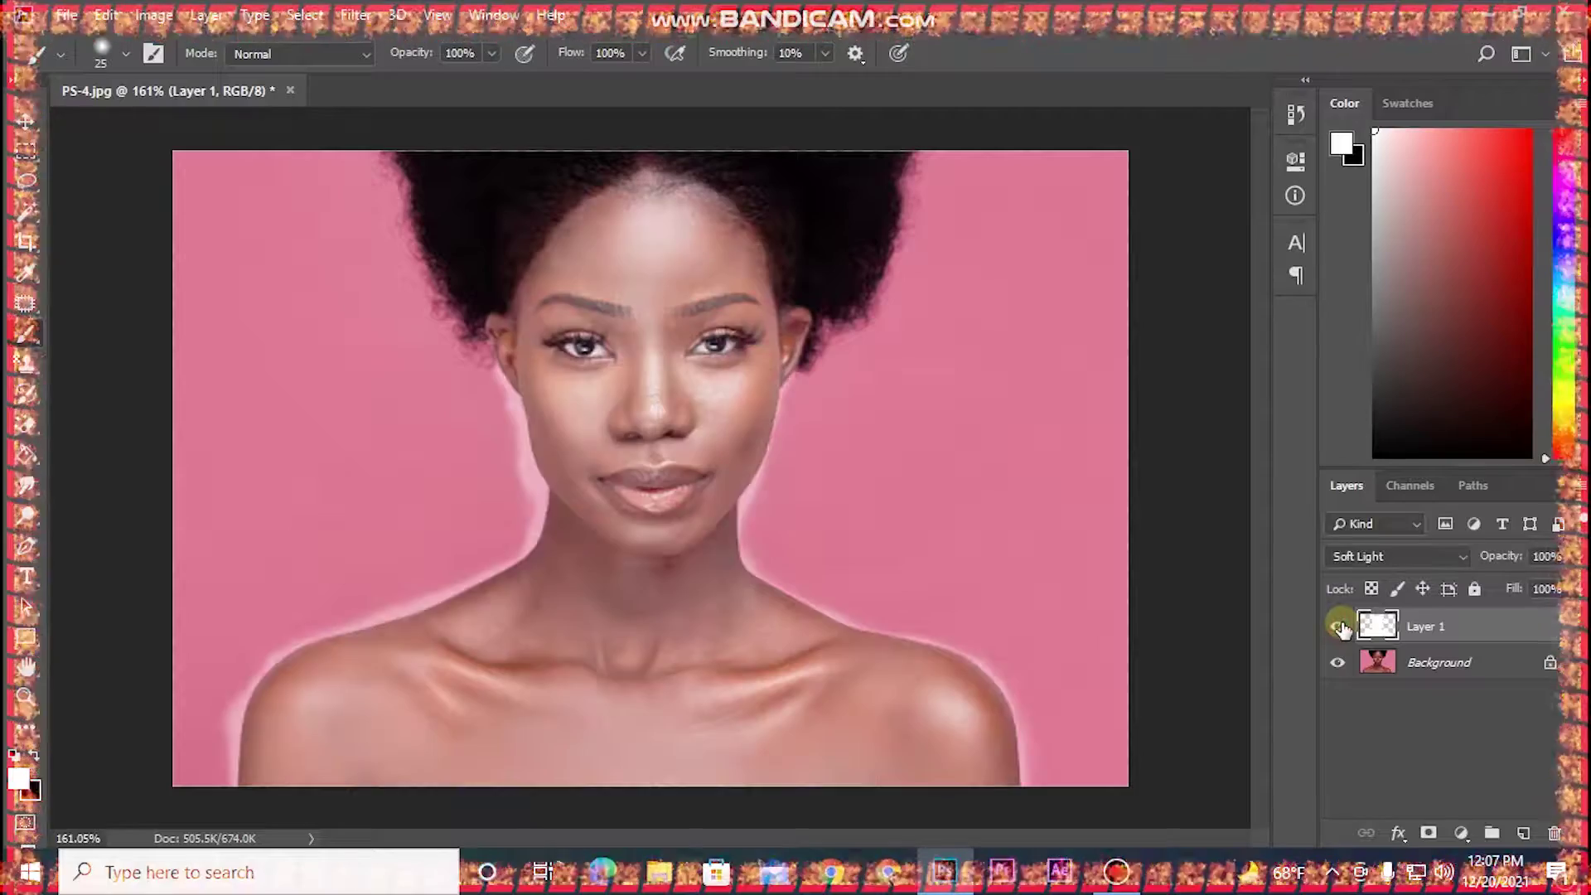
Add a layer mask to Layer 1 and paint black over both eyebrows with a 10 px brush.
left_click(1429, 836)
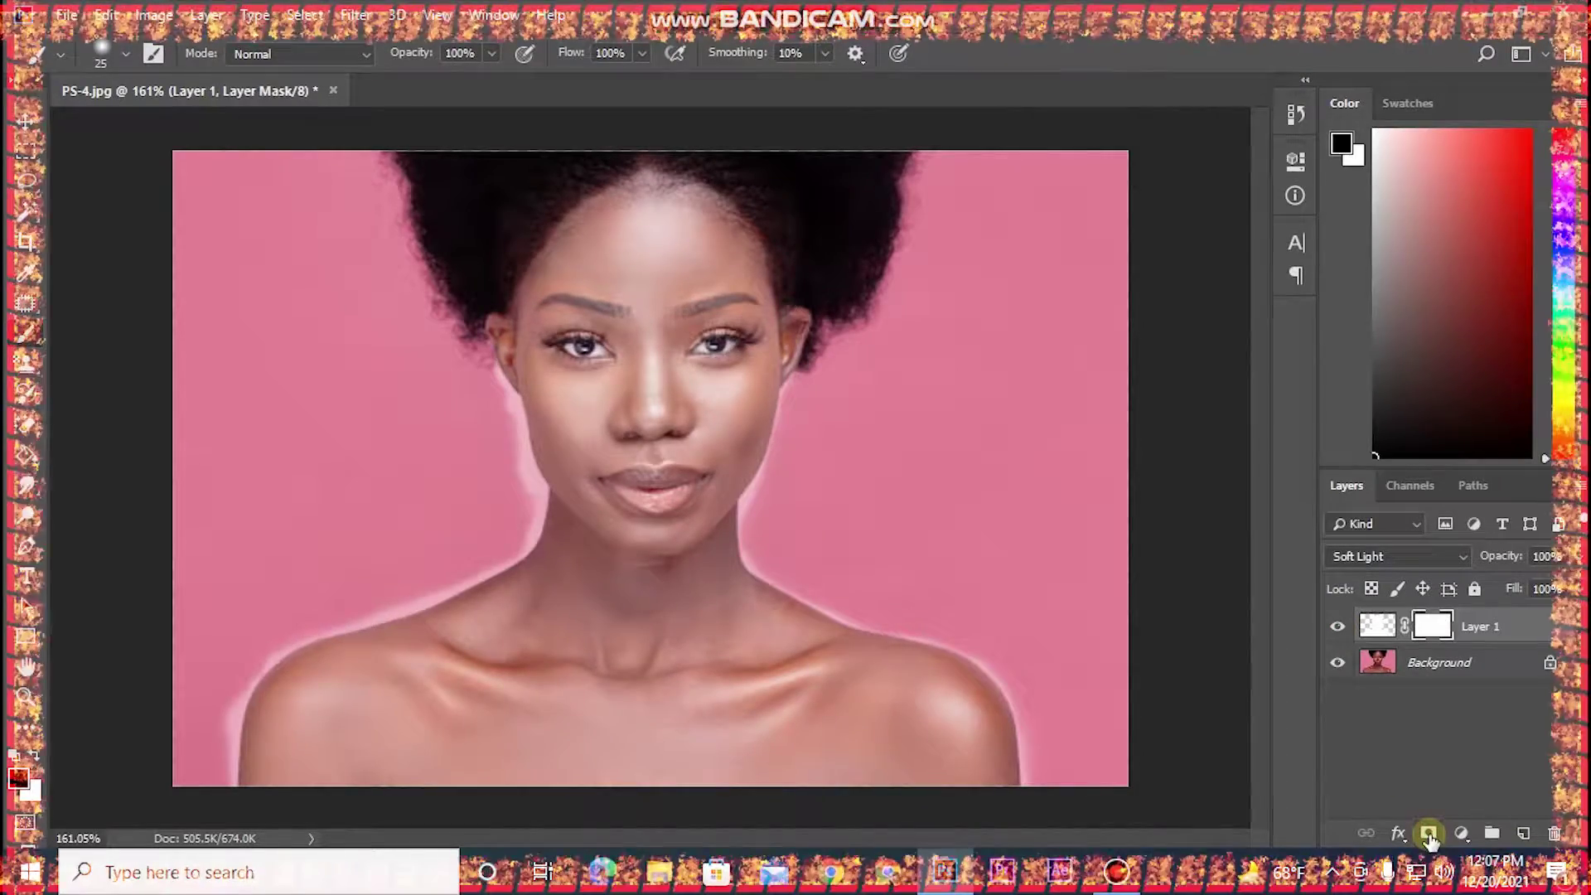
key("ctrl+plus")
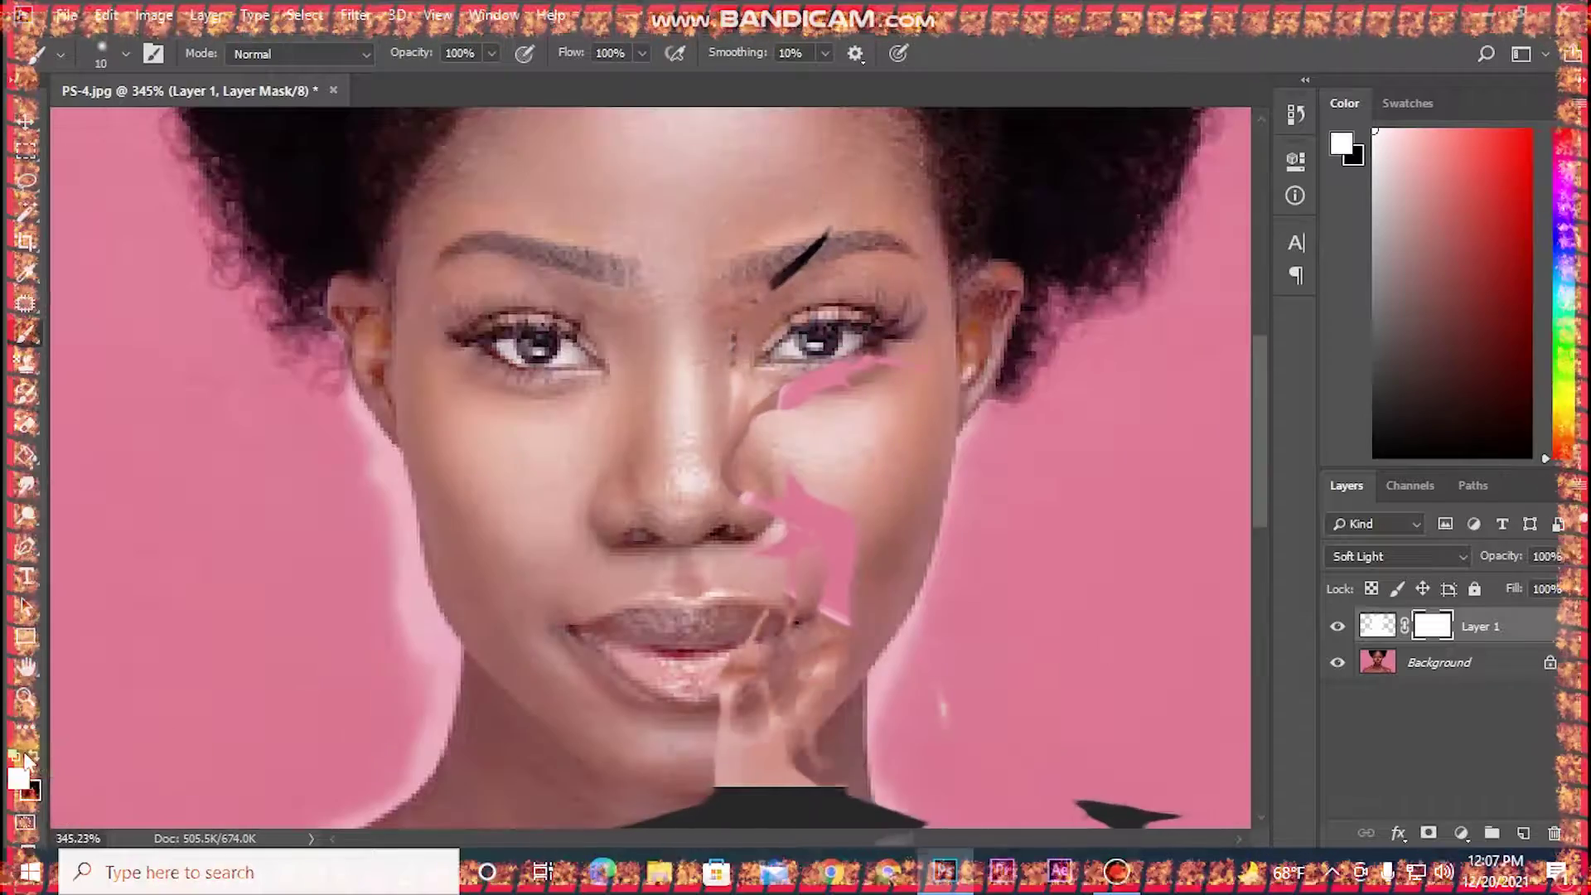
key("bracketleft")
key("bracketleft")
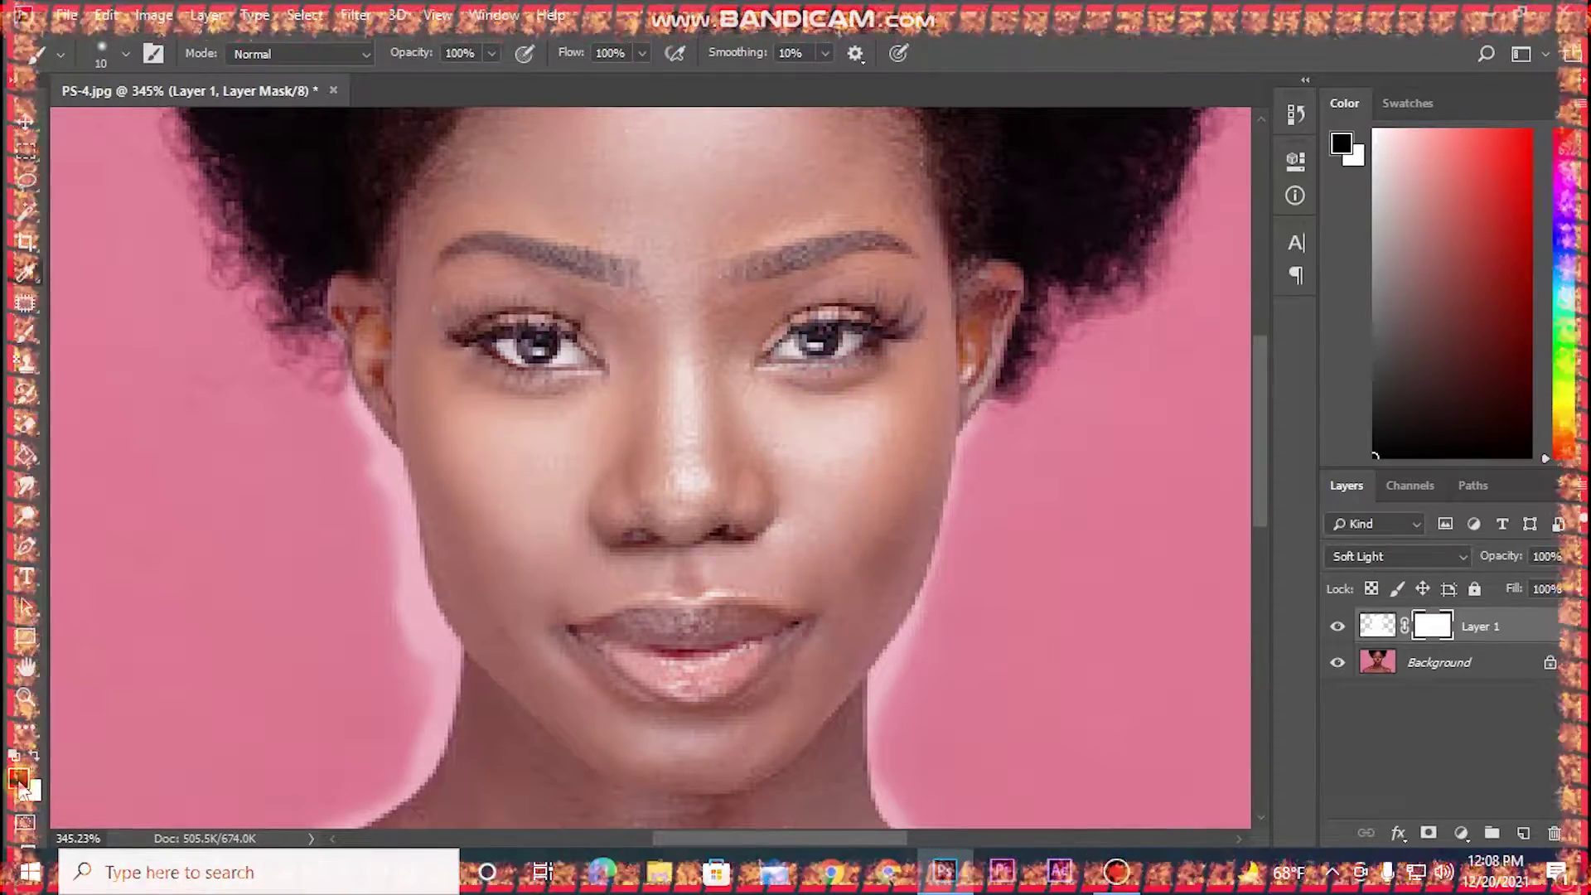
left_click(19, 779)
left_click(1021, 149)
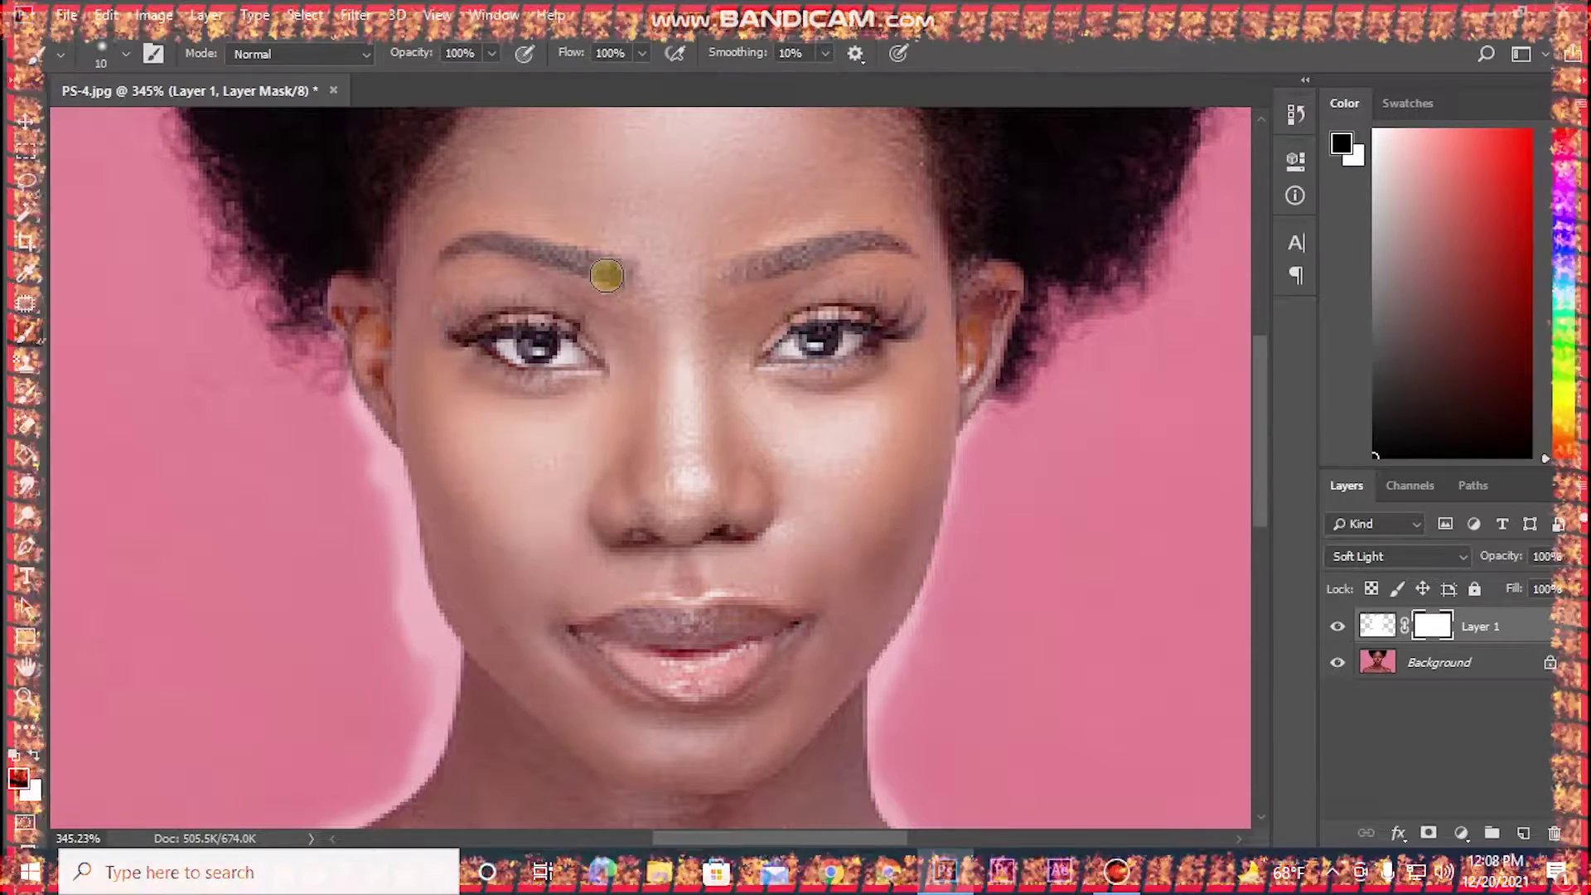
left_click_drag(603, 273, 472, 248)
mouse_move(725, 262)
left_mouse_down()
mouse_move(732, 279)
mouse_move(828, 249)
left_mouse_up()
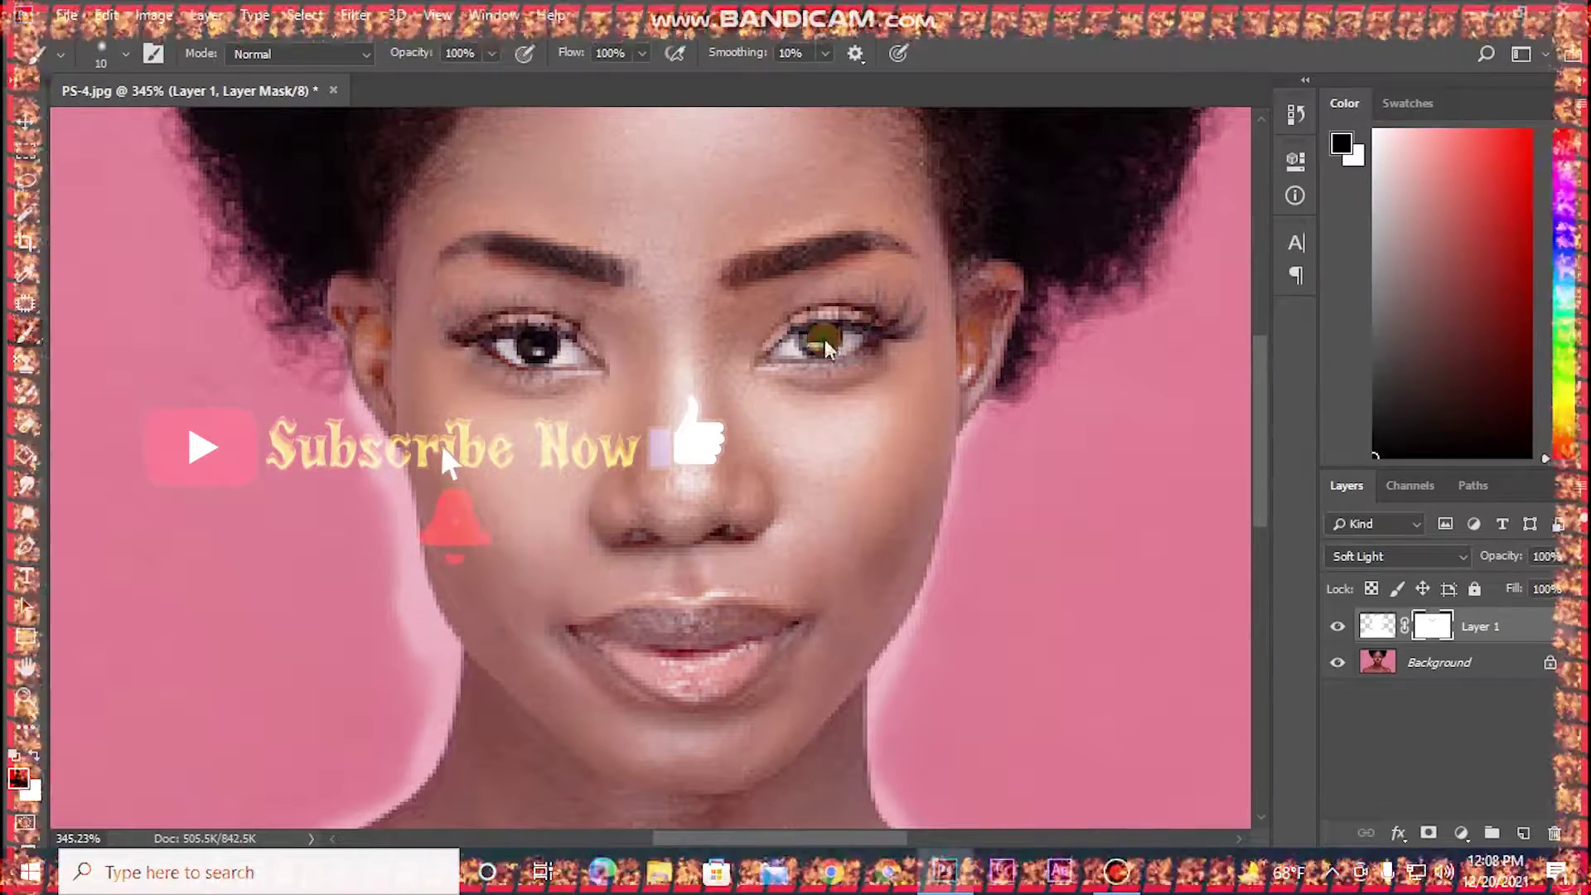
Reduce the brush to 3 px while masking the outer tips and edges of both eyebrows.
key("bracketleft")
key("bracketleft")
key("bracketleft")
key("bracketleft")
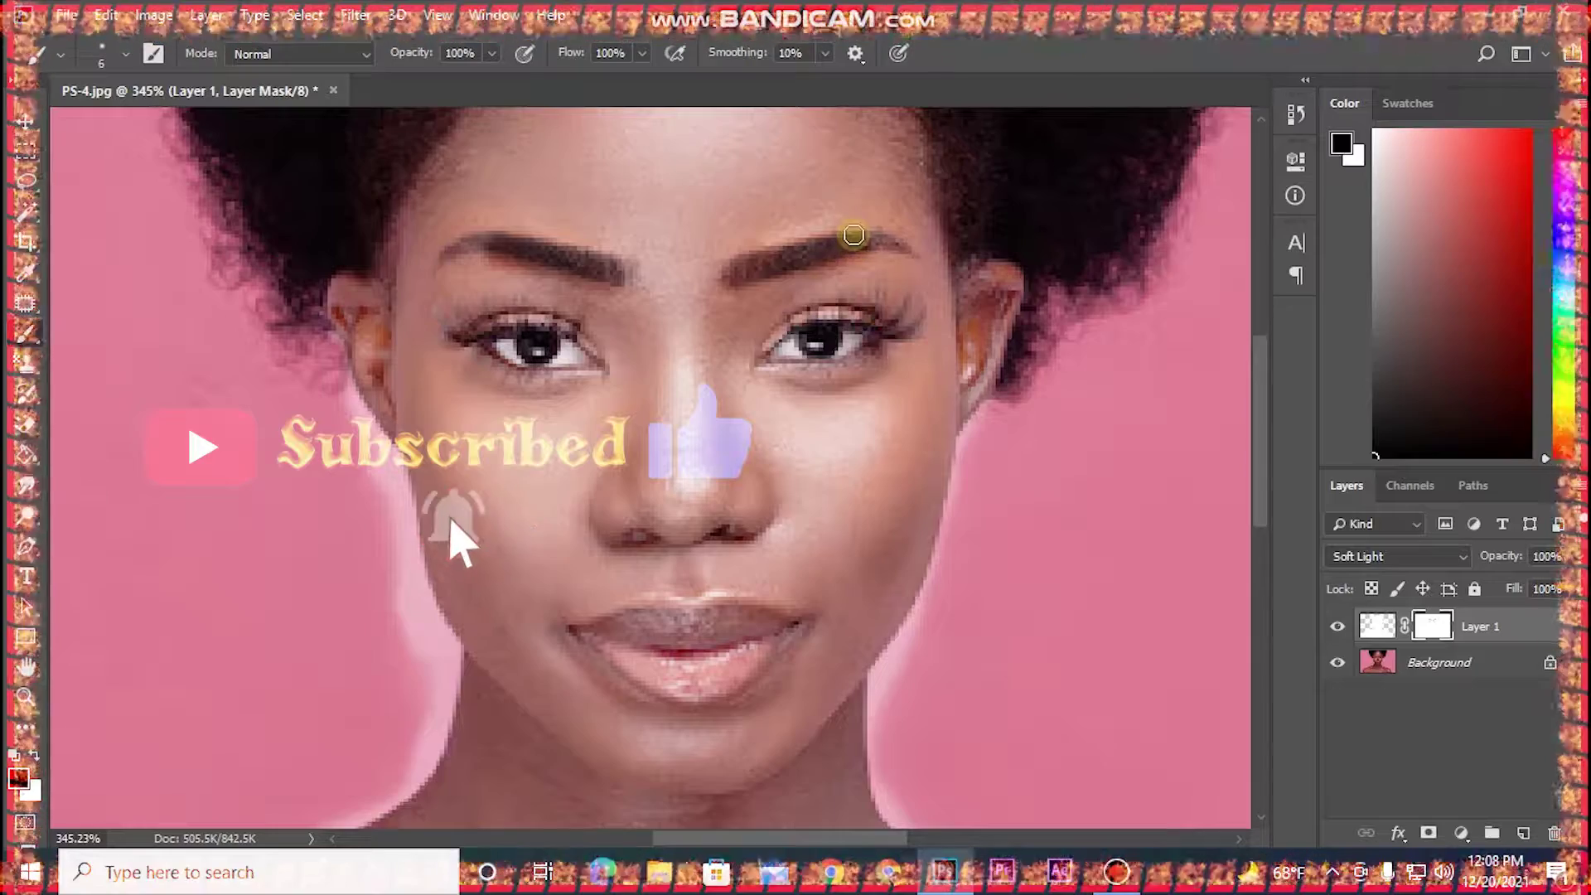
key("bracketleft")
key("bracketleft")
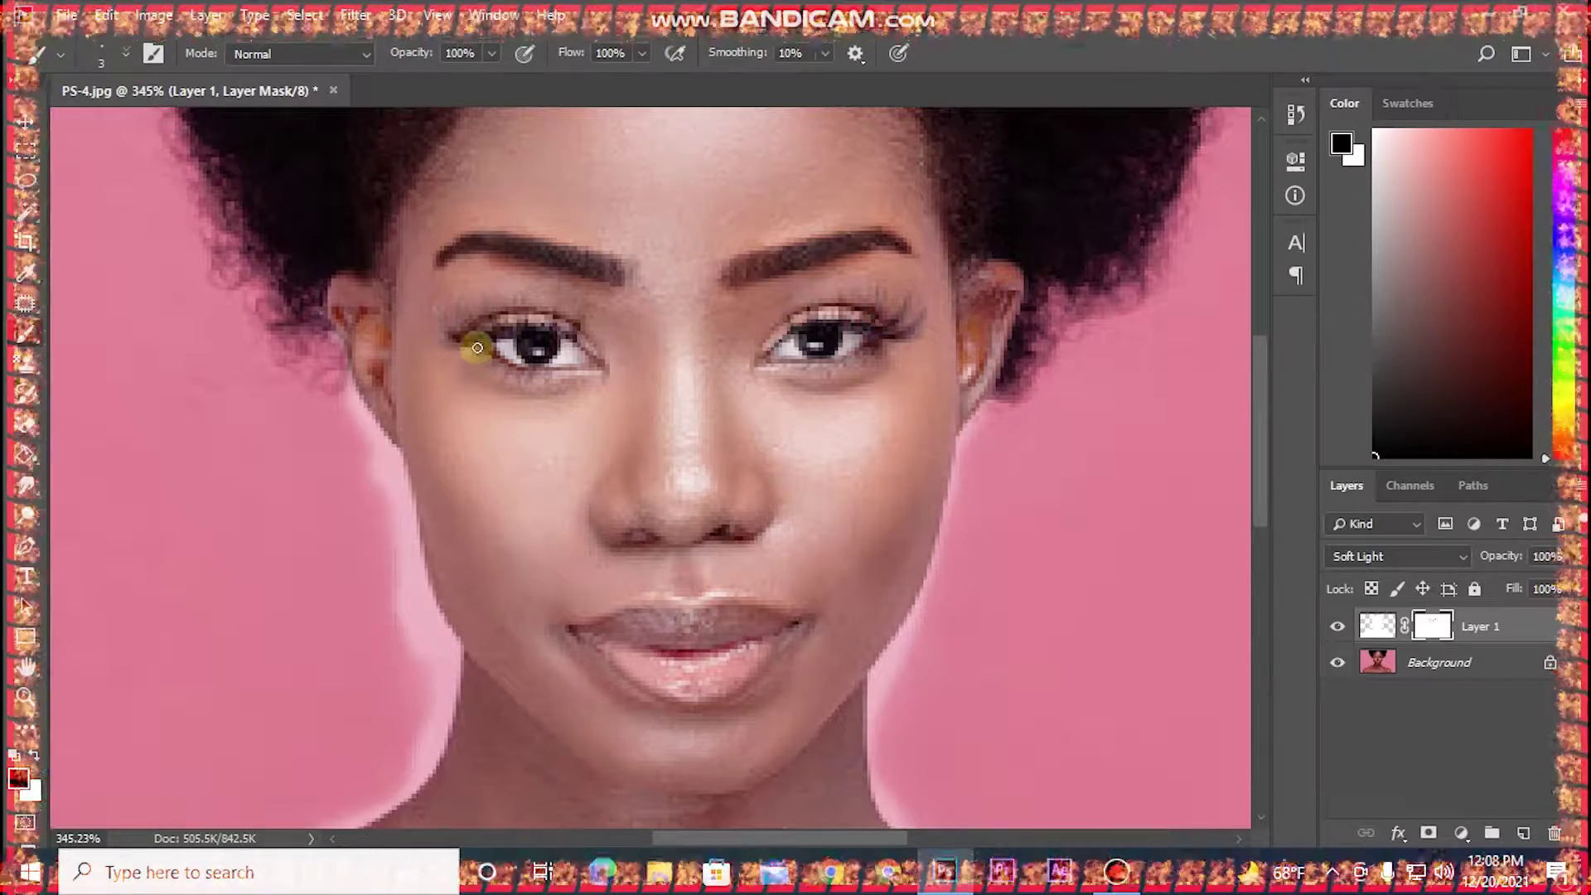
Mask the lash lines and rims of both eyes in black with the 3 px brush.
left_click_drag(535, 329, 560, 323)
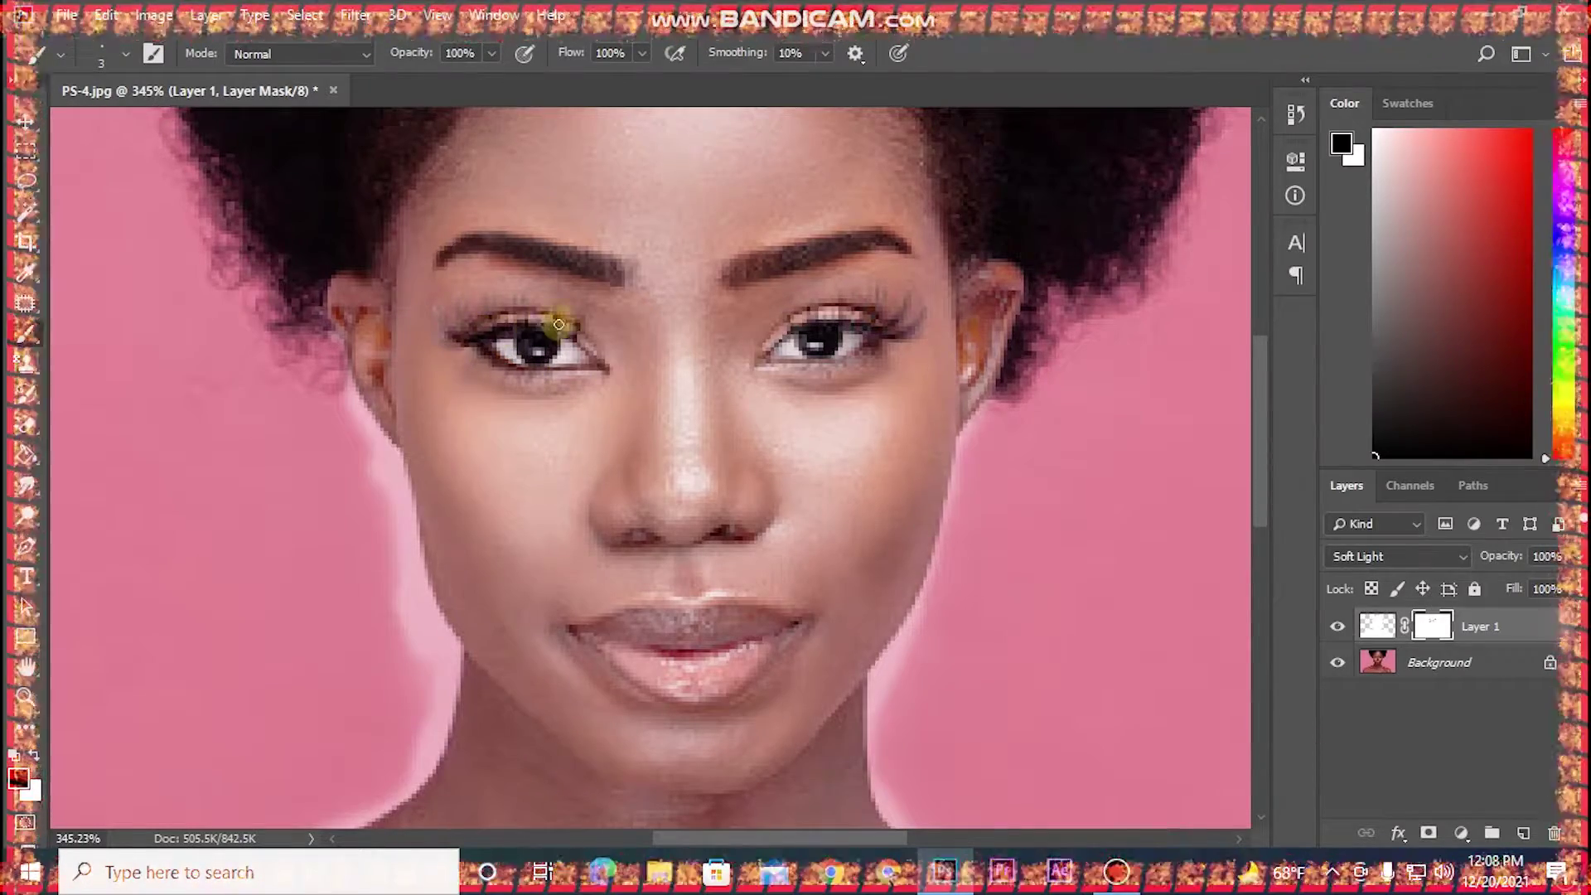
mouse_move(801, 328)
left_mouse_down()
mouse_move(765, 365)
mouse_move(897, 331)
mouse_move(796, 326)
left_mouse_up()
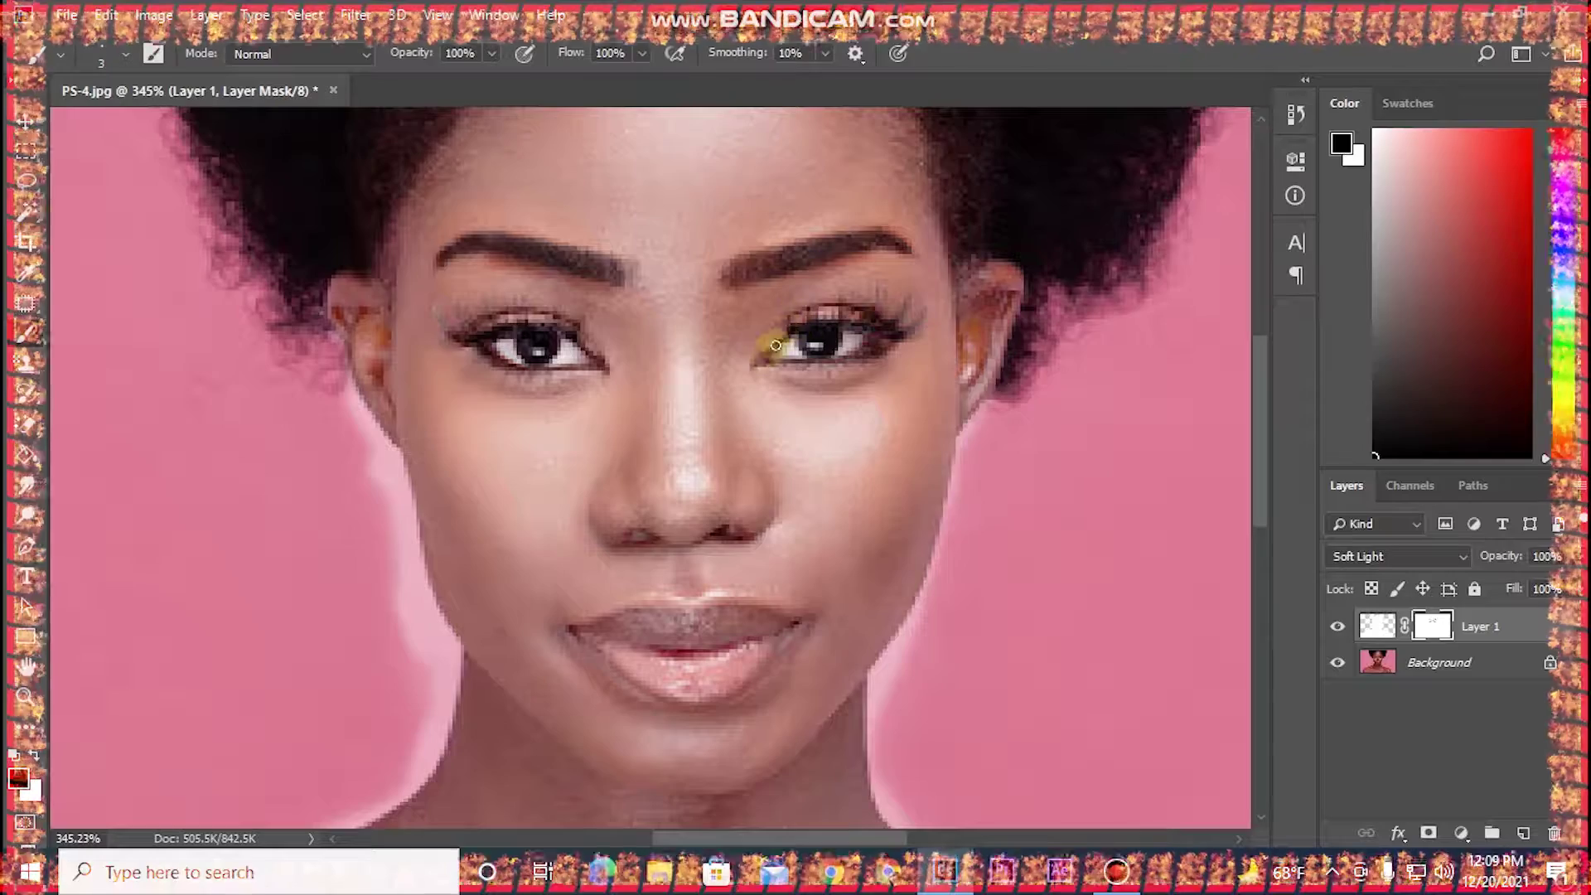
key("ctrl+0")
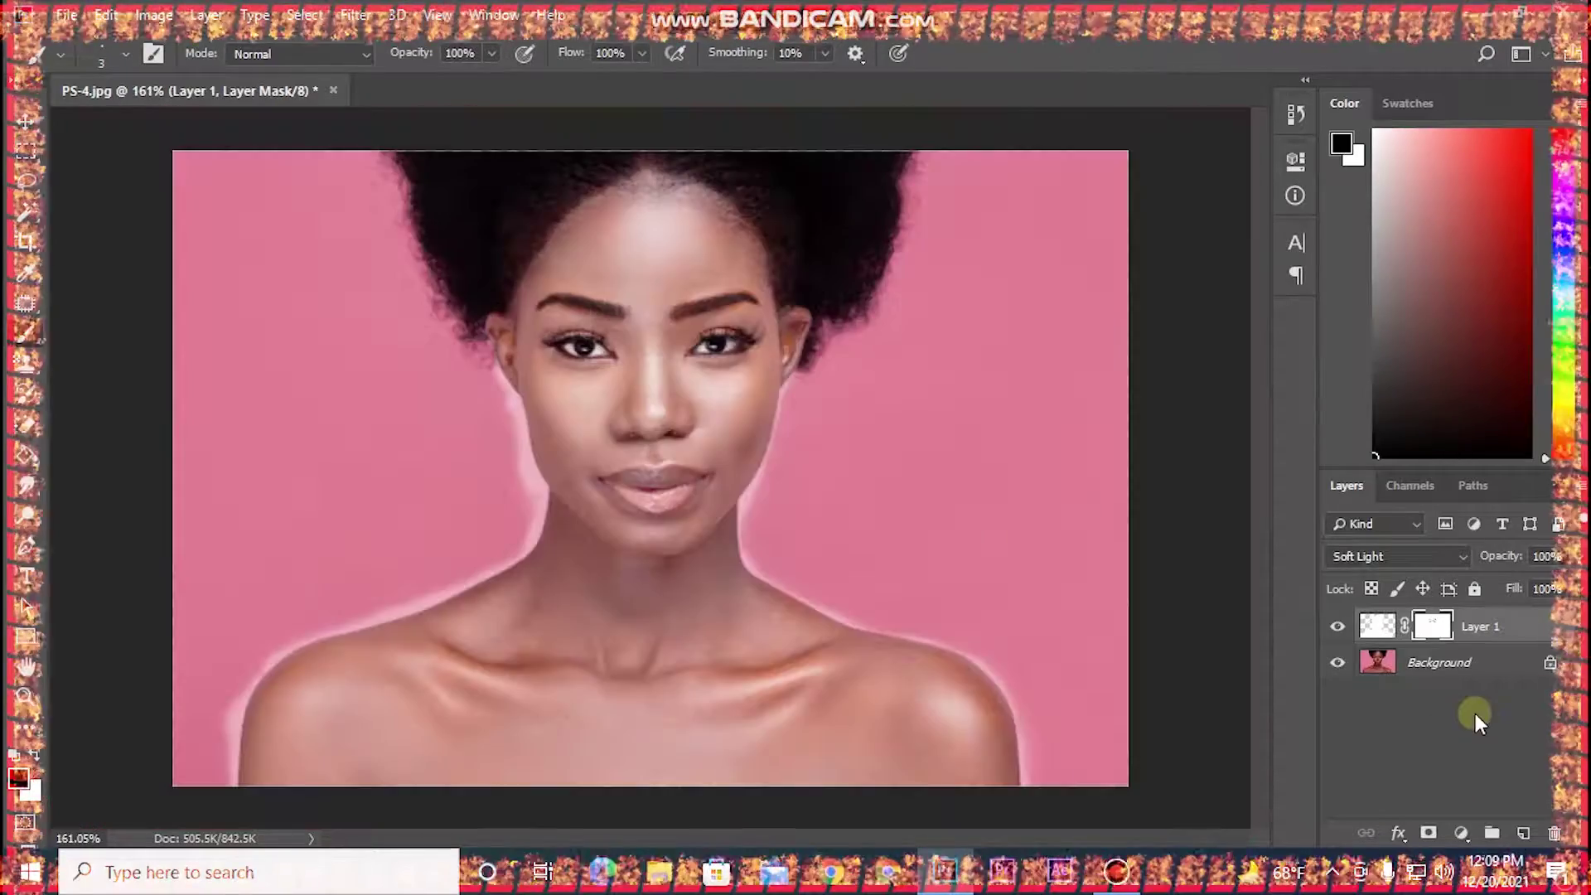
Add a Selective Color adjustment layer and, for Whites, lower Cyan to about -51% and raise Magenta.
left_click(1461, 831)
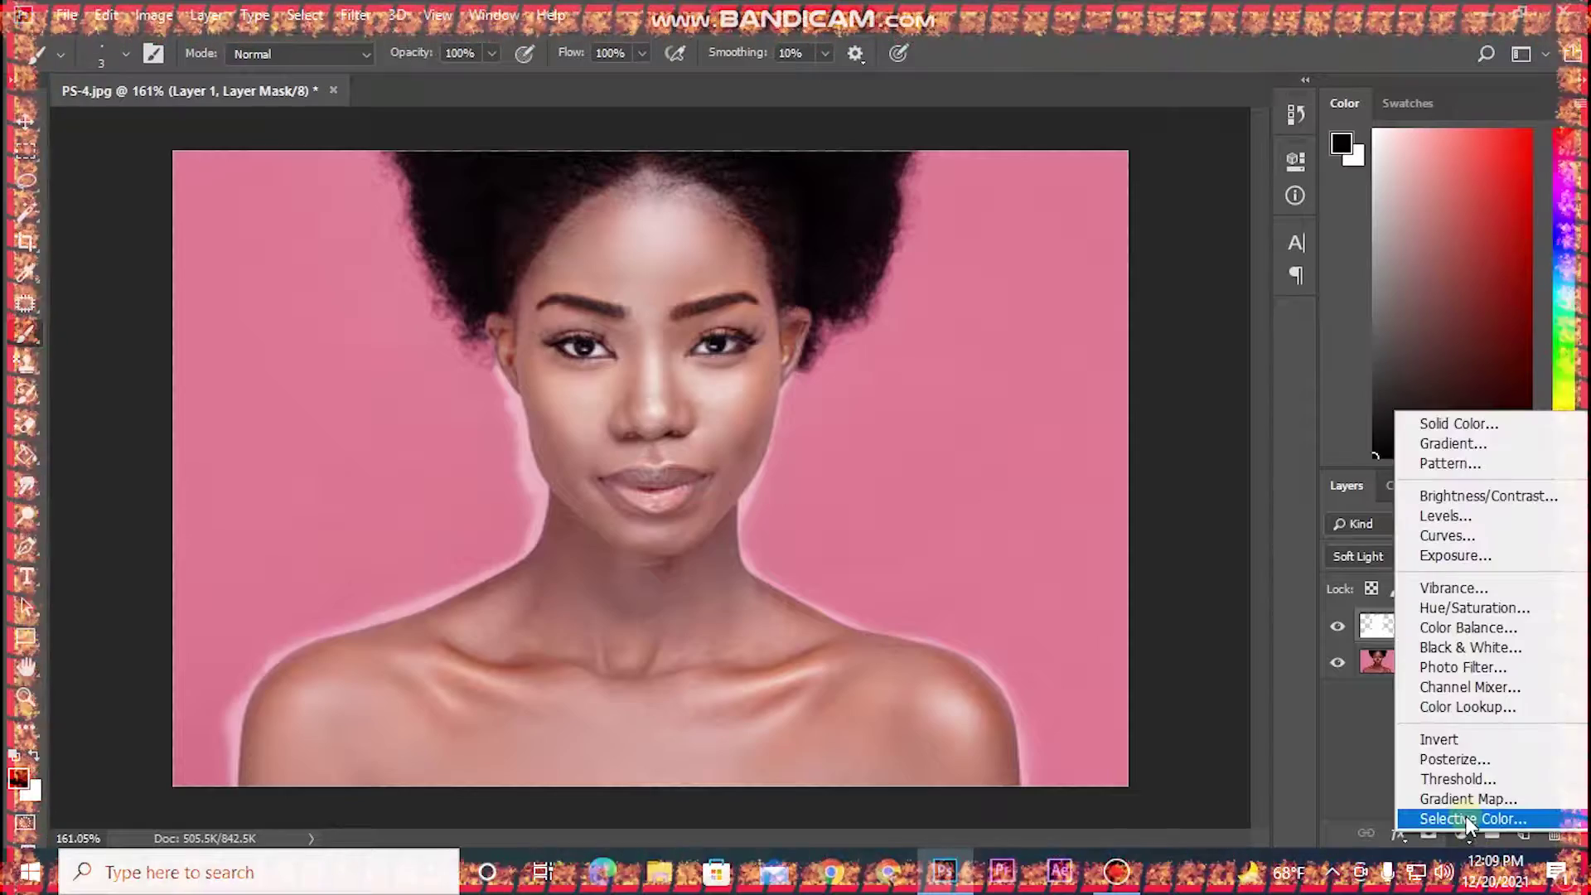
left_click(1465, 818)
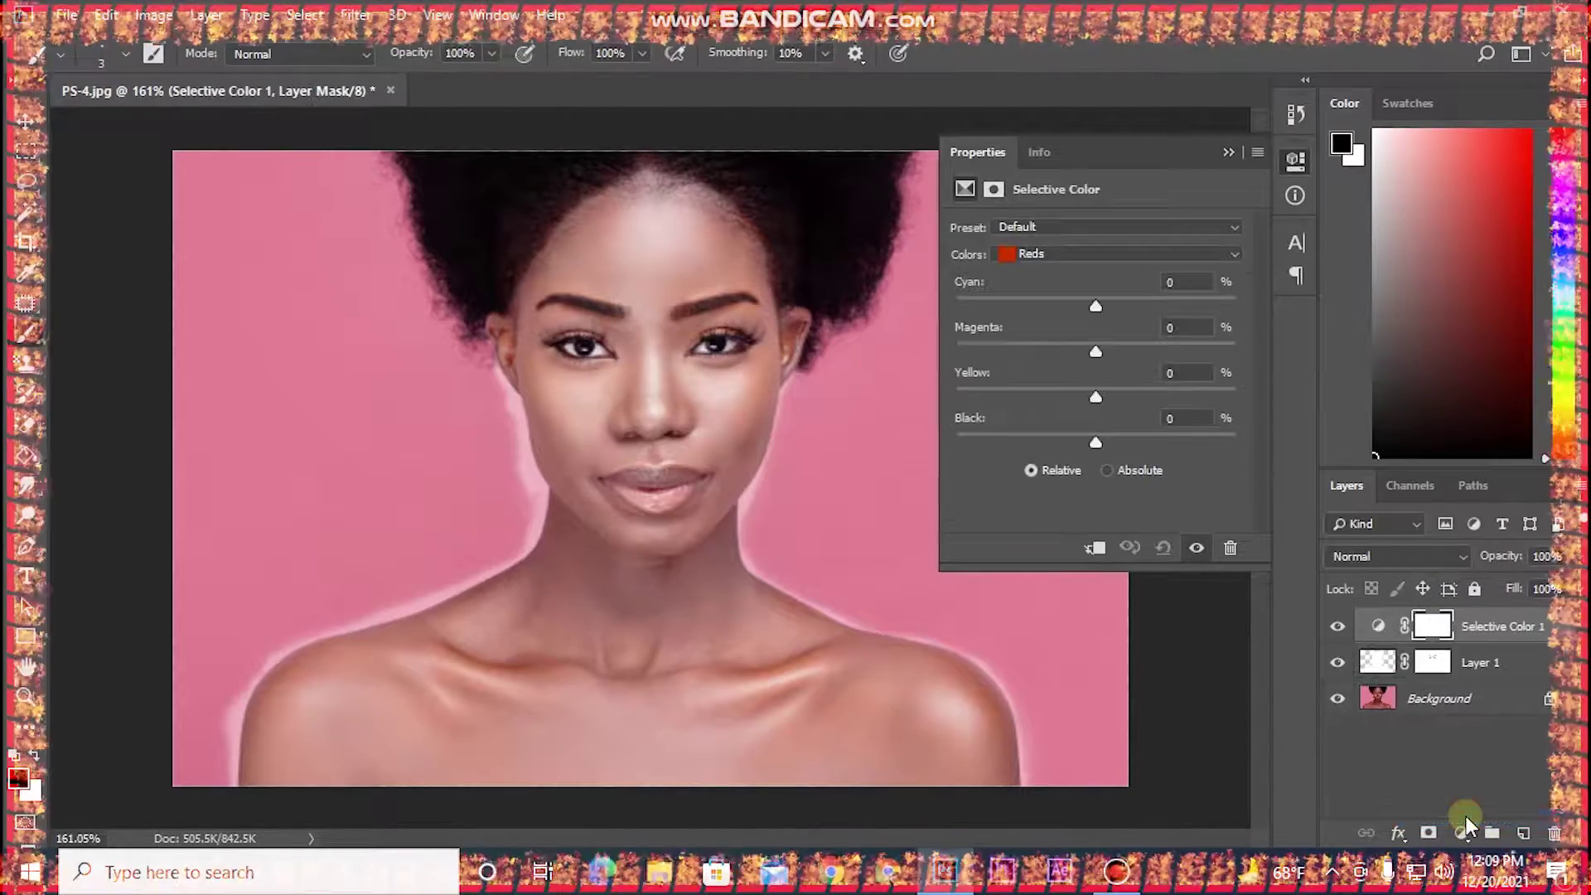
left_click(1061, 251)
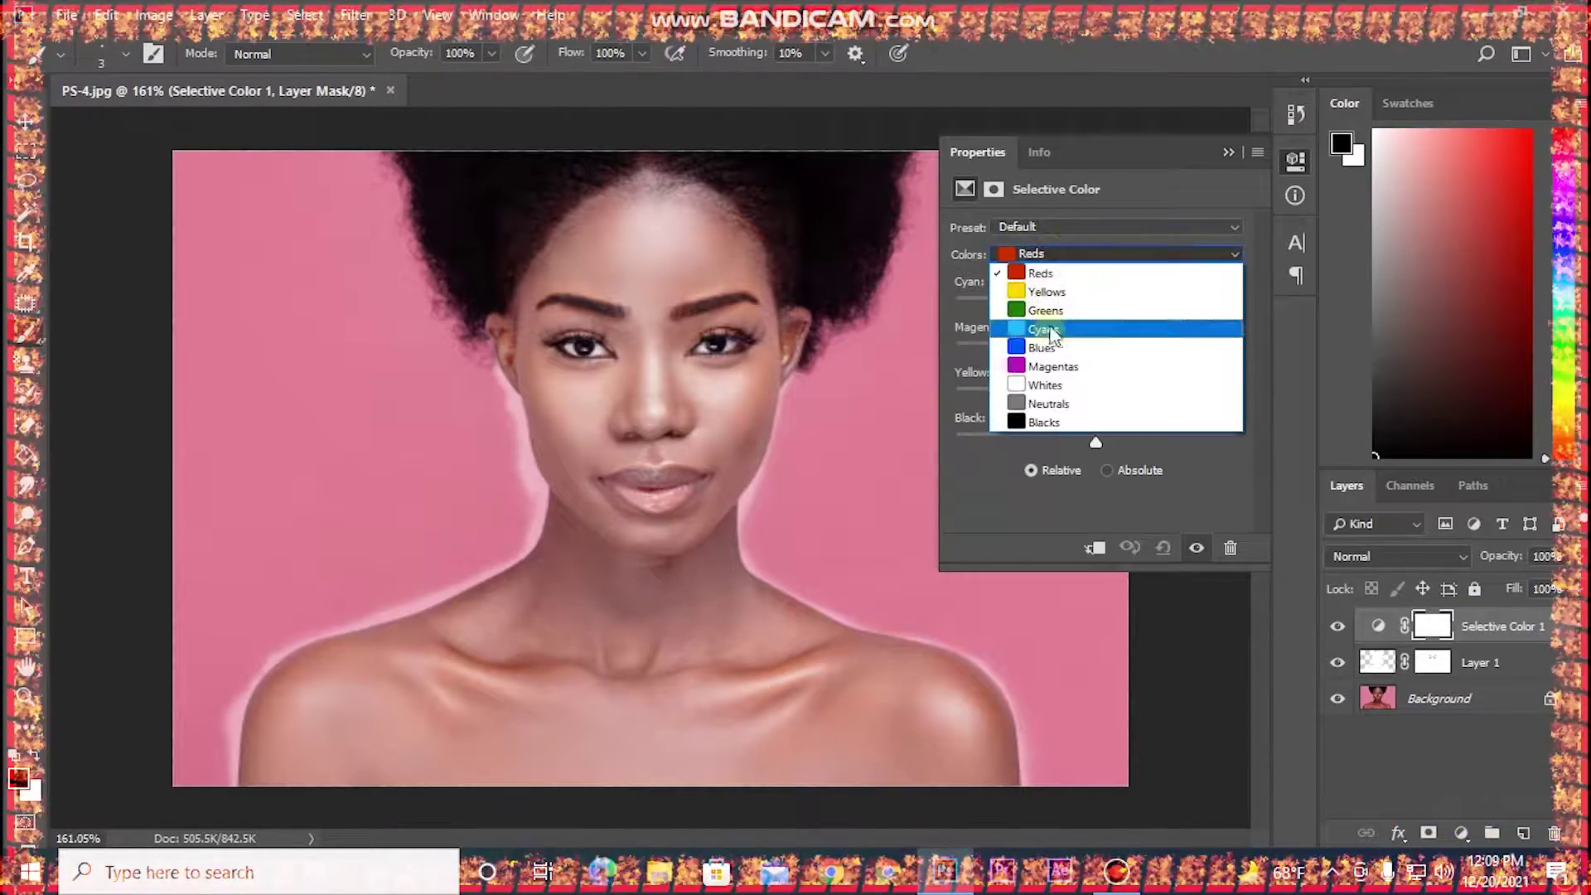
left_click(1035, 386)
left_click_drag(1102, 305, 1014, 305)
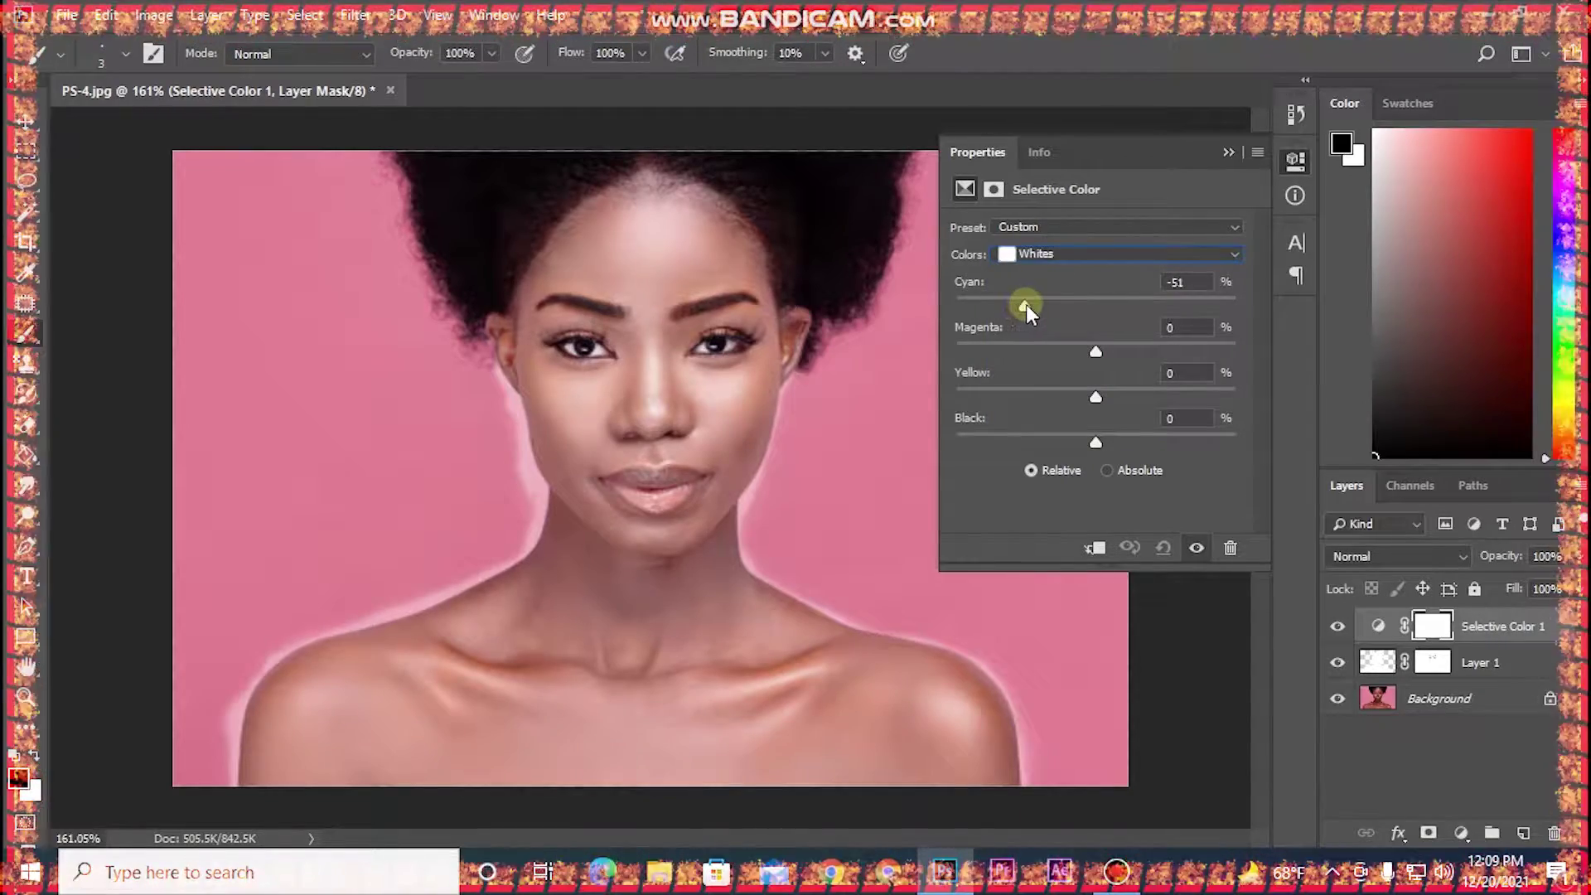
left_click(1097, 353)
left_click_drag(1097, 353, 1189, 324)
left_click(1098, 779)
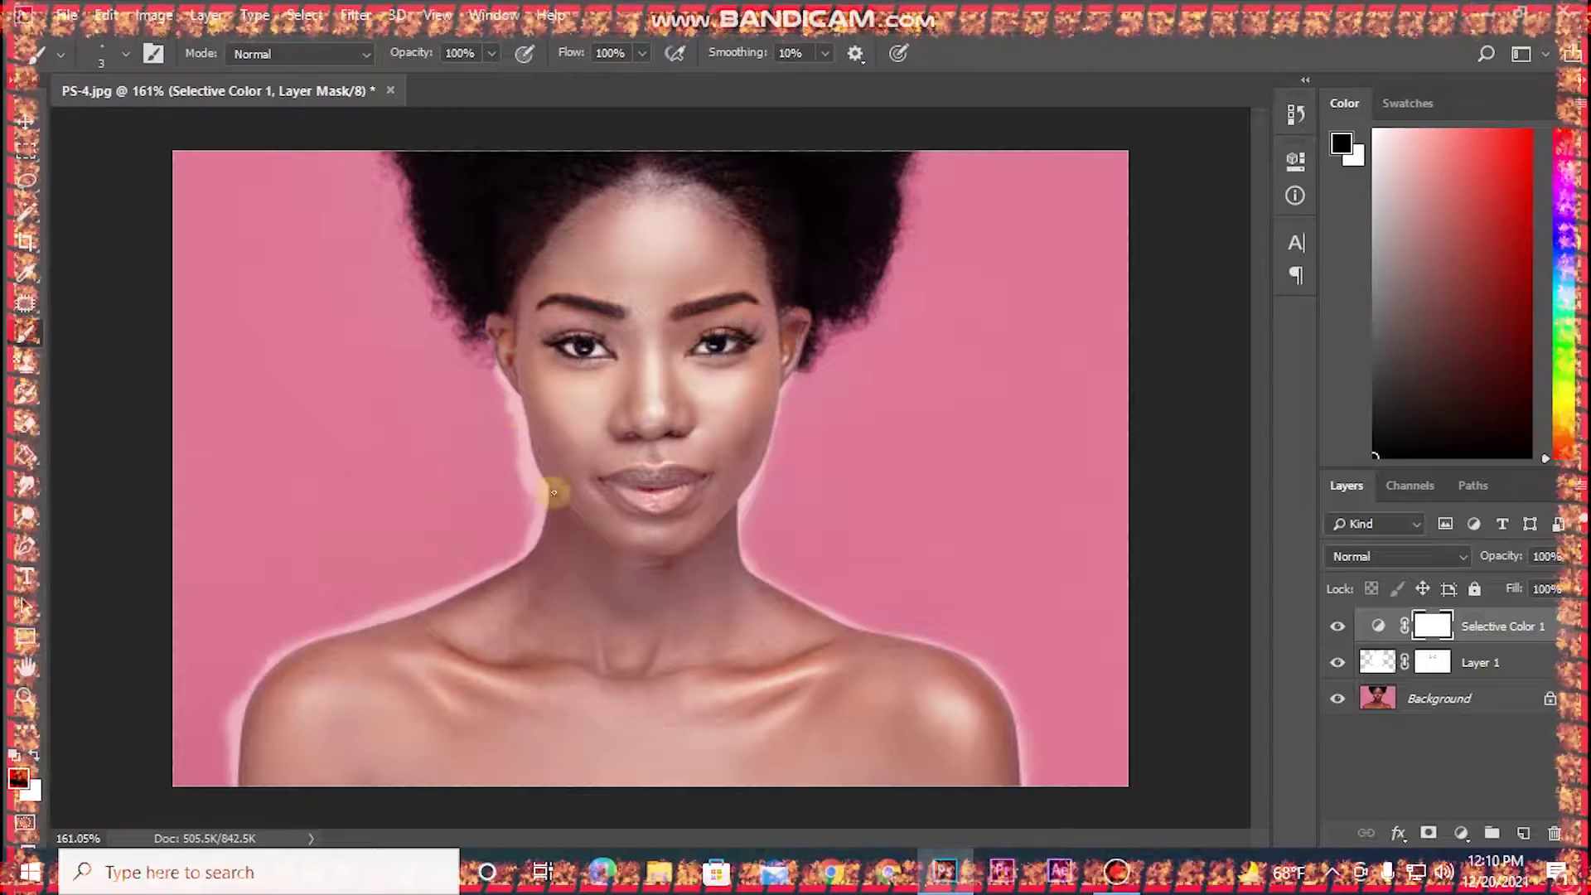
Switch from the Magic Eraser to the regular Eraser tool and enlarge it to 9 px.
left_click(28, 420)
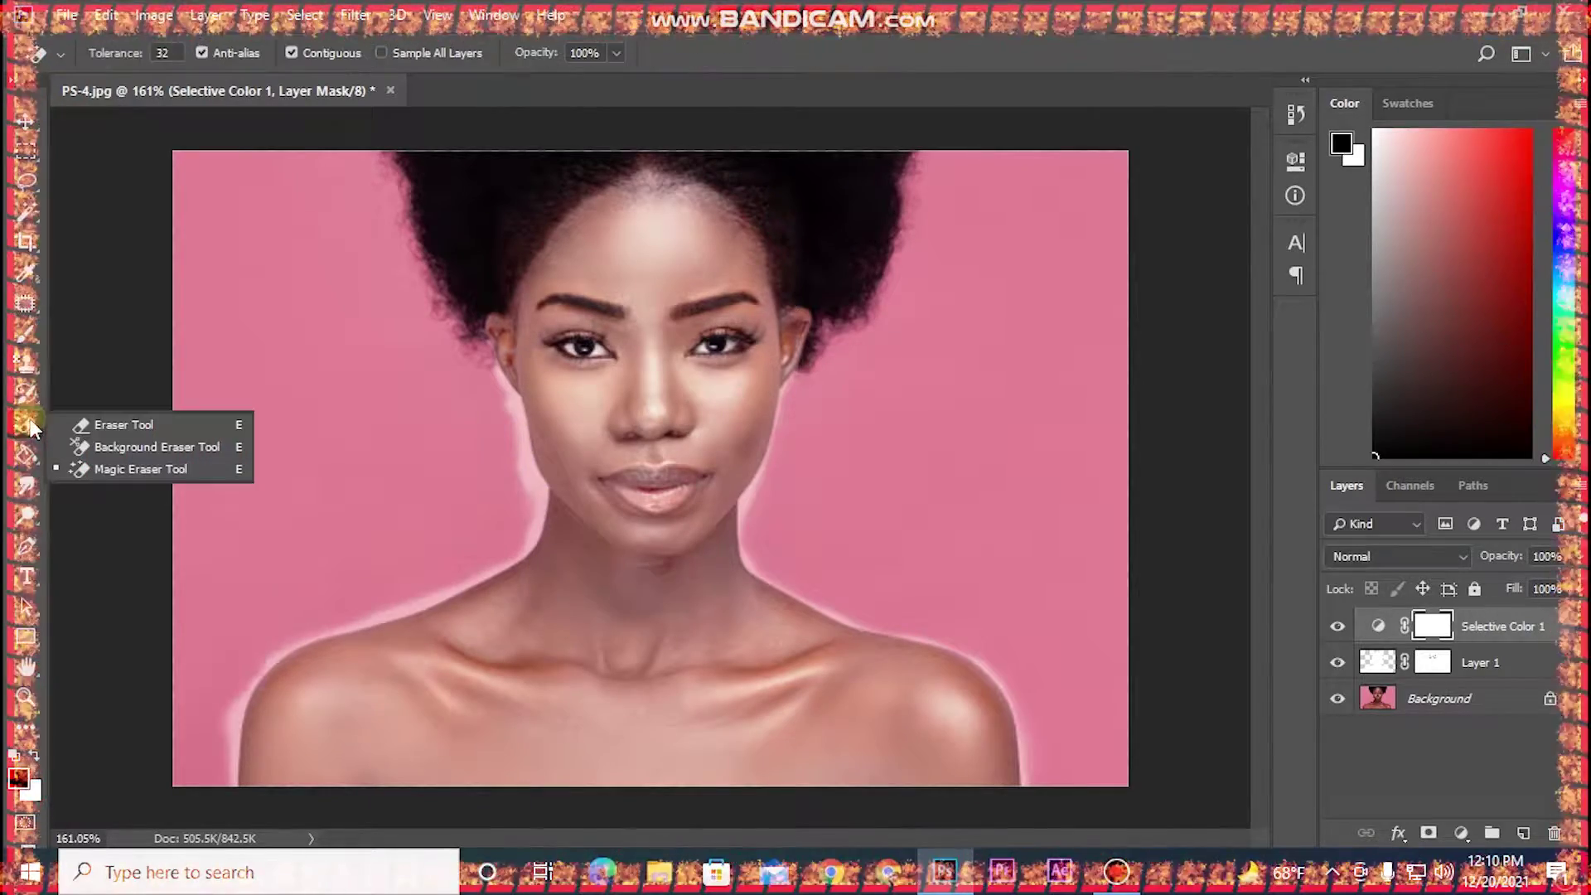
left_click(93, 424)
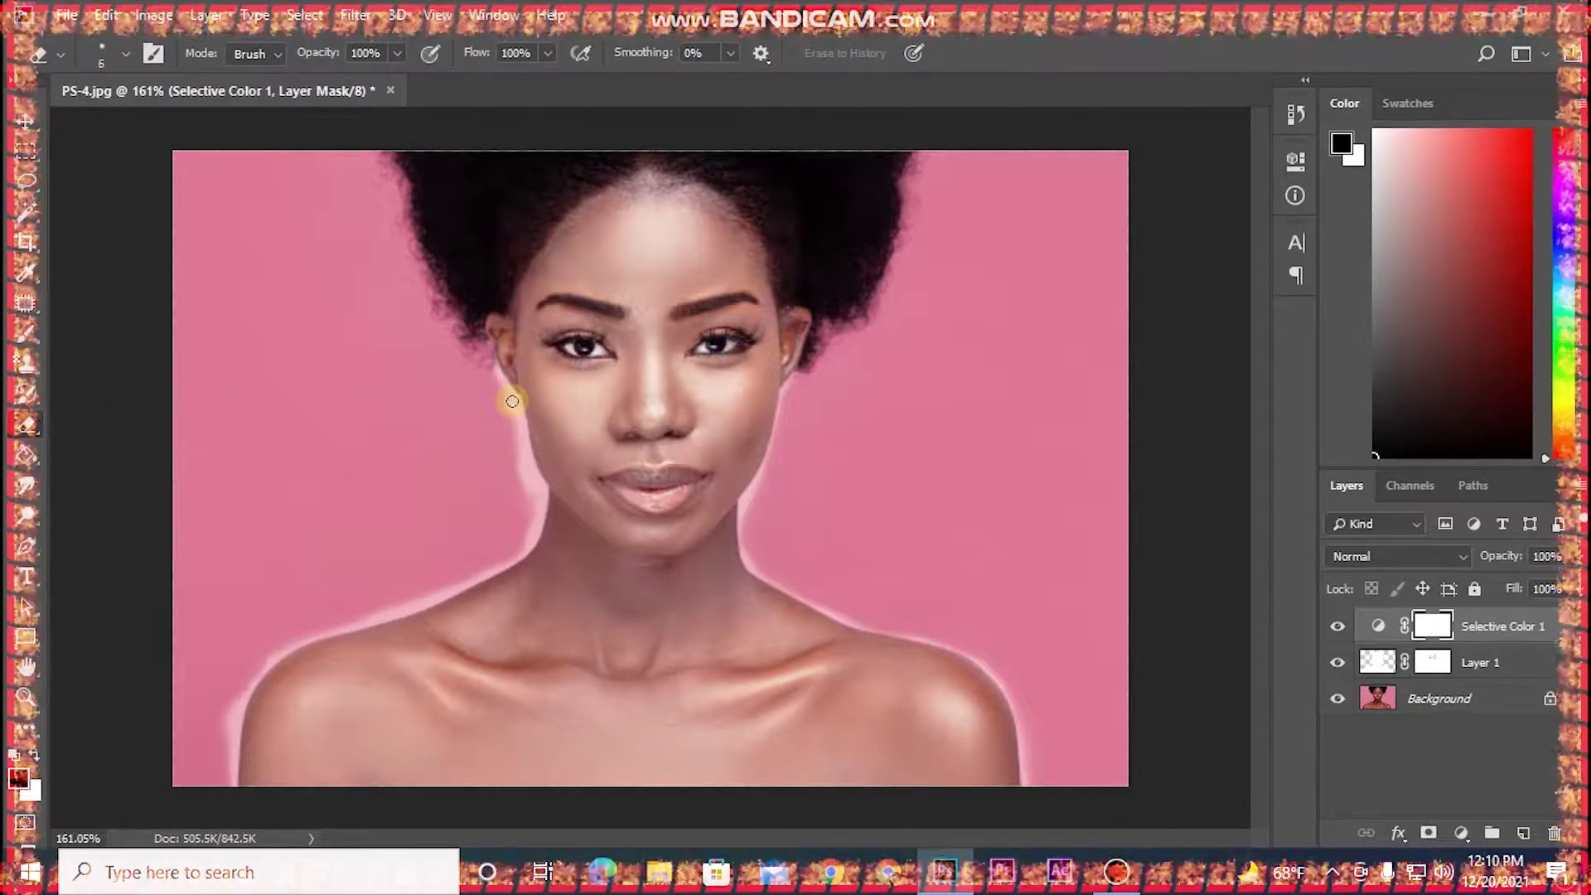
key("bracketright")
key("bracketright")
key("bracketright")
key("bracketright")
key("bracketright")
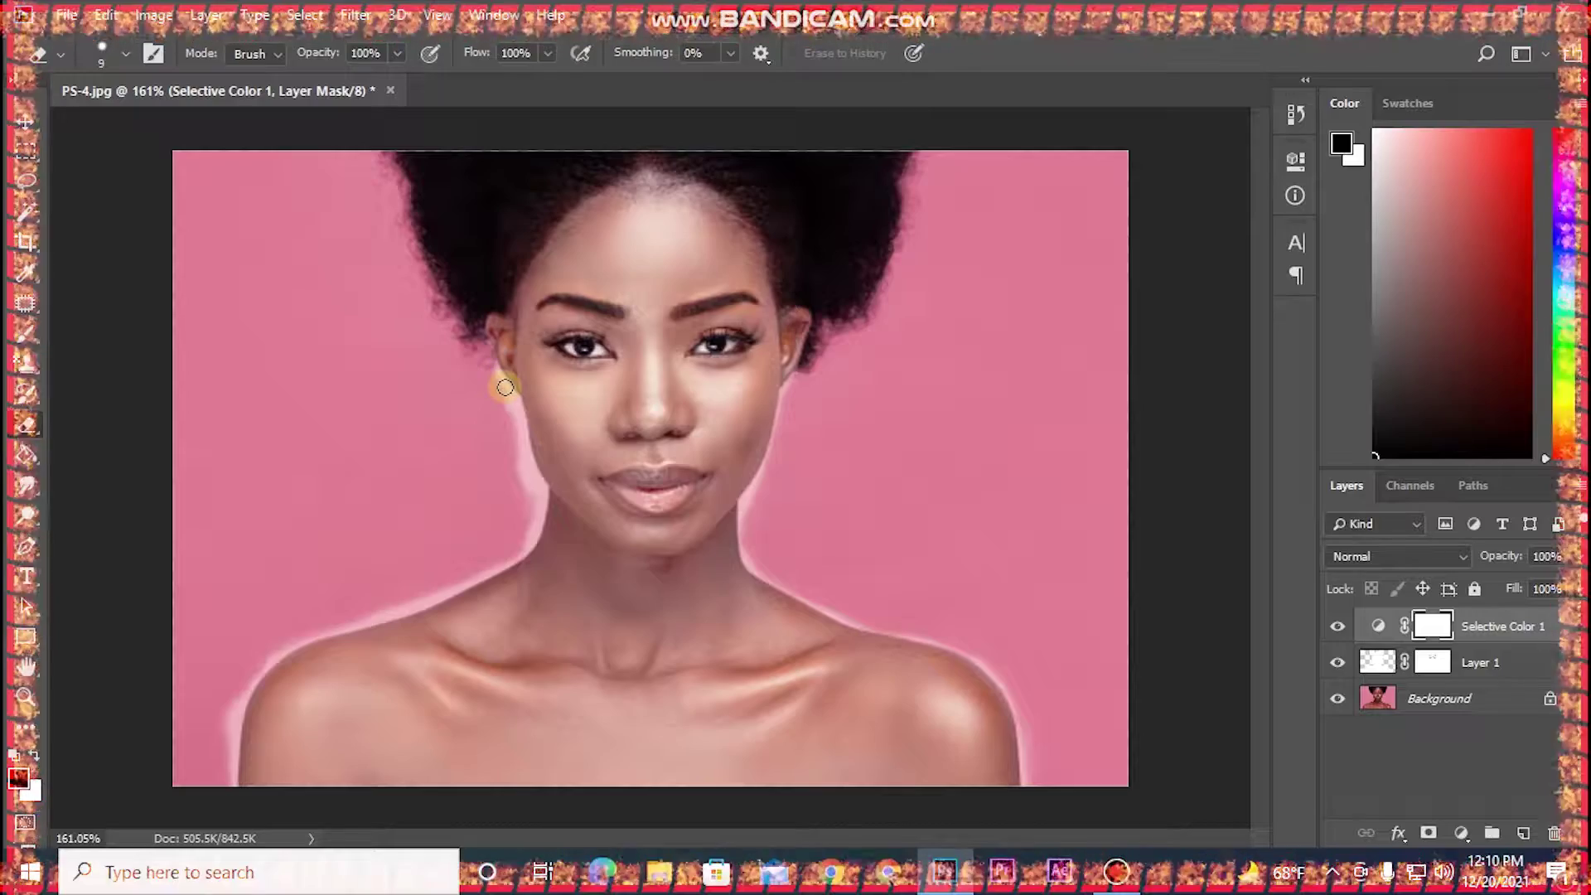
key("b")
key("bracketright")
key("bracketright")
key("bracketright")
key("bracketright")
key("bracketright")
key("bracketright")
key("bracketright")
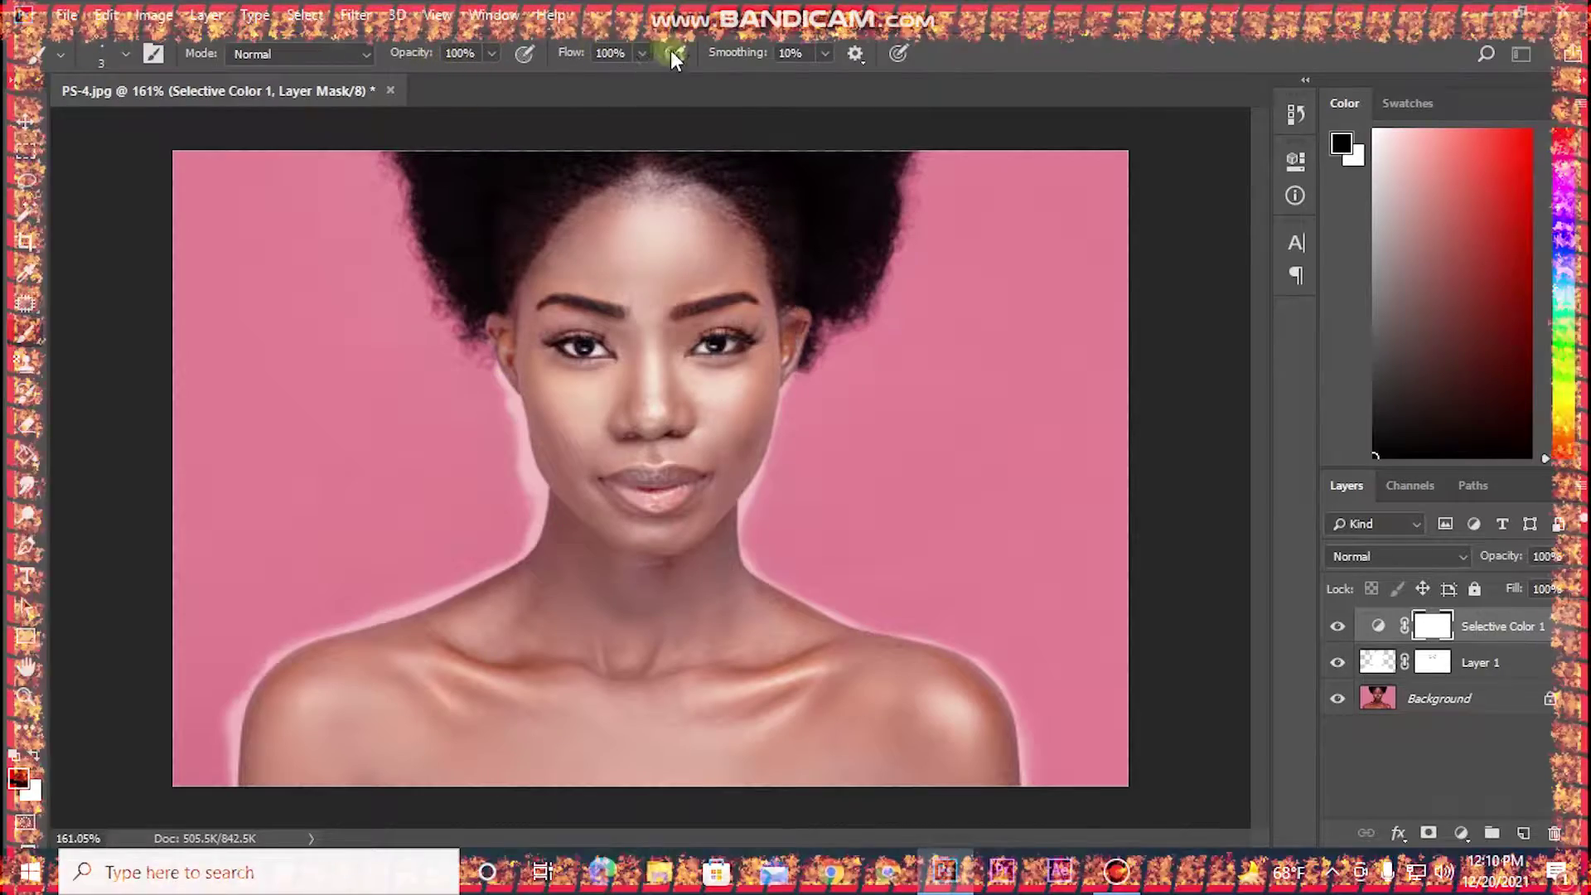
key("x")
Erase the pale halo beside the woman's cheek and jaw on Layer 1.
left_click(1514, 666)
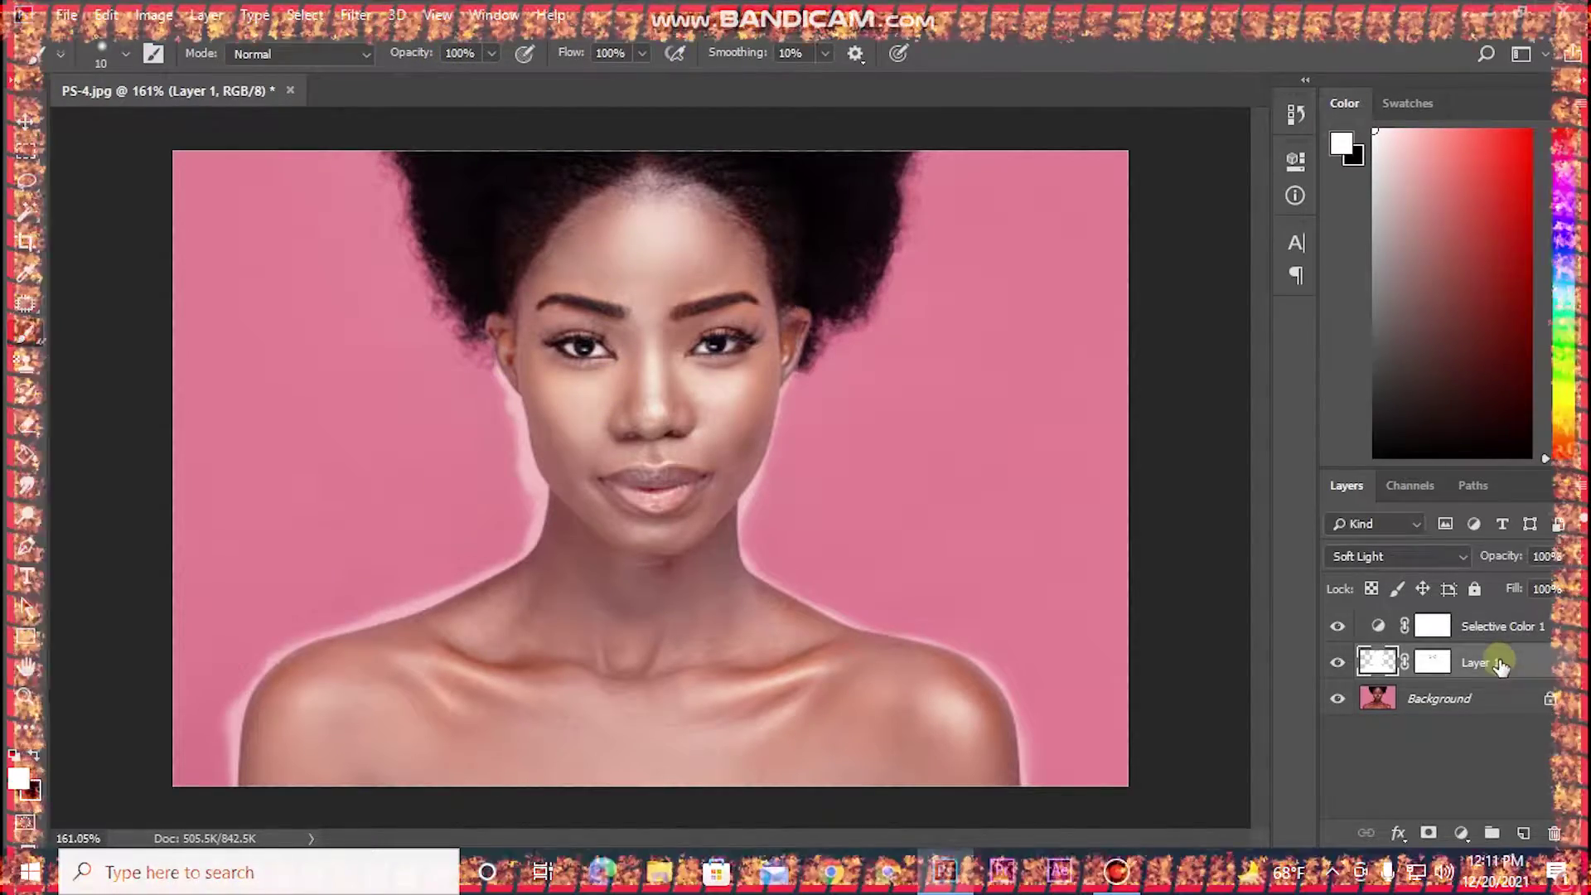
key("e")
left_click_drag(516, 401, 530, 478)
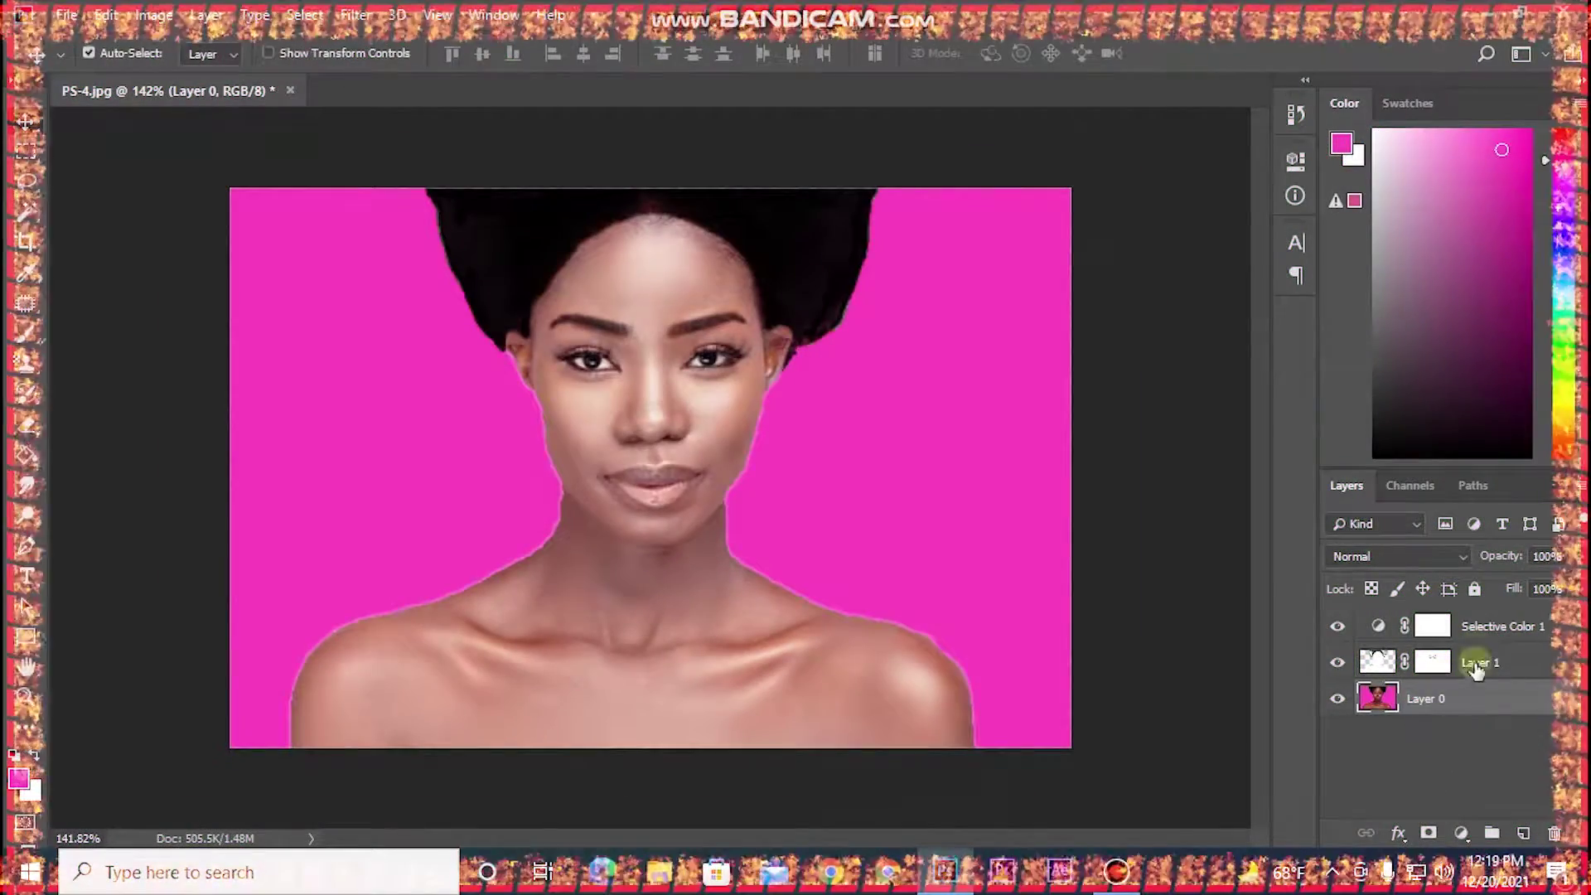
Merge Selective Color 1, Layer 1 and Layer 0 into a single layer.
left_click(1483, 628)
left_click(1488, 667)
left_click(1484, 698)
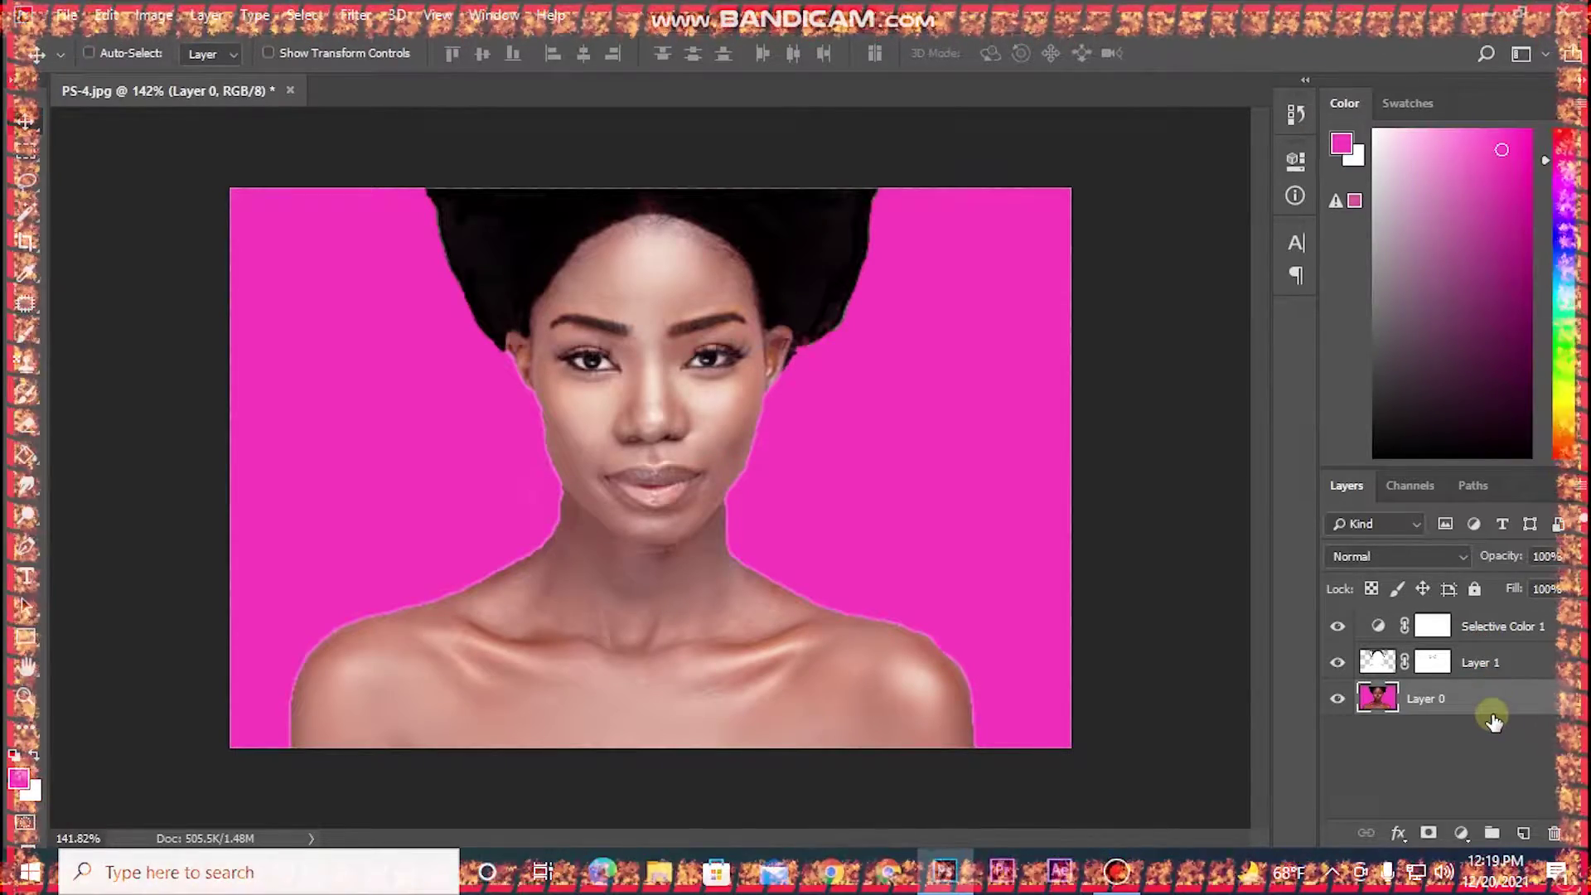
key("ctrl+shift+e")
key("ctrl")
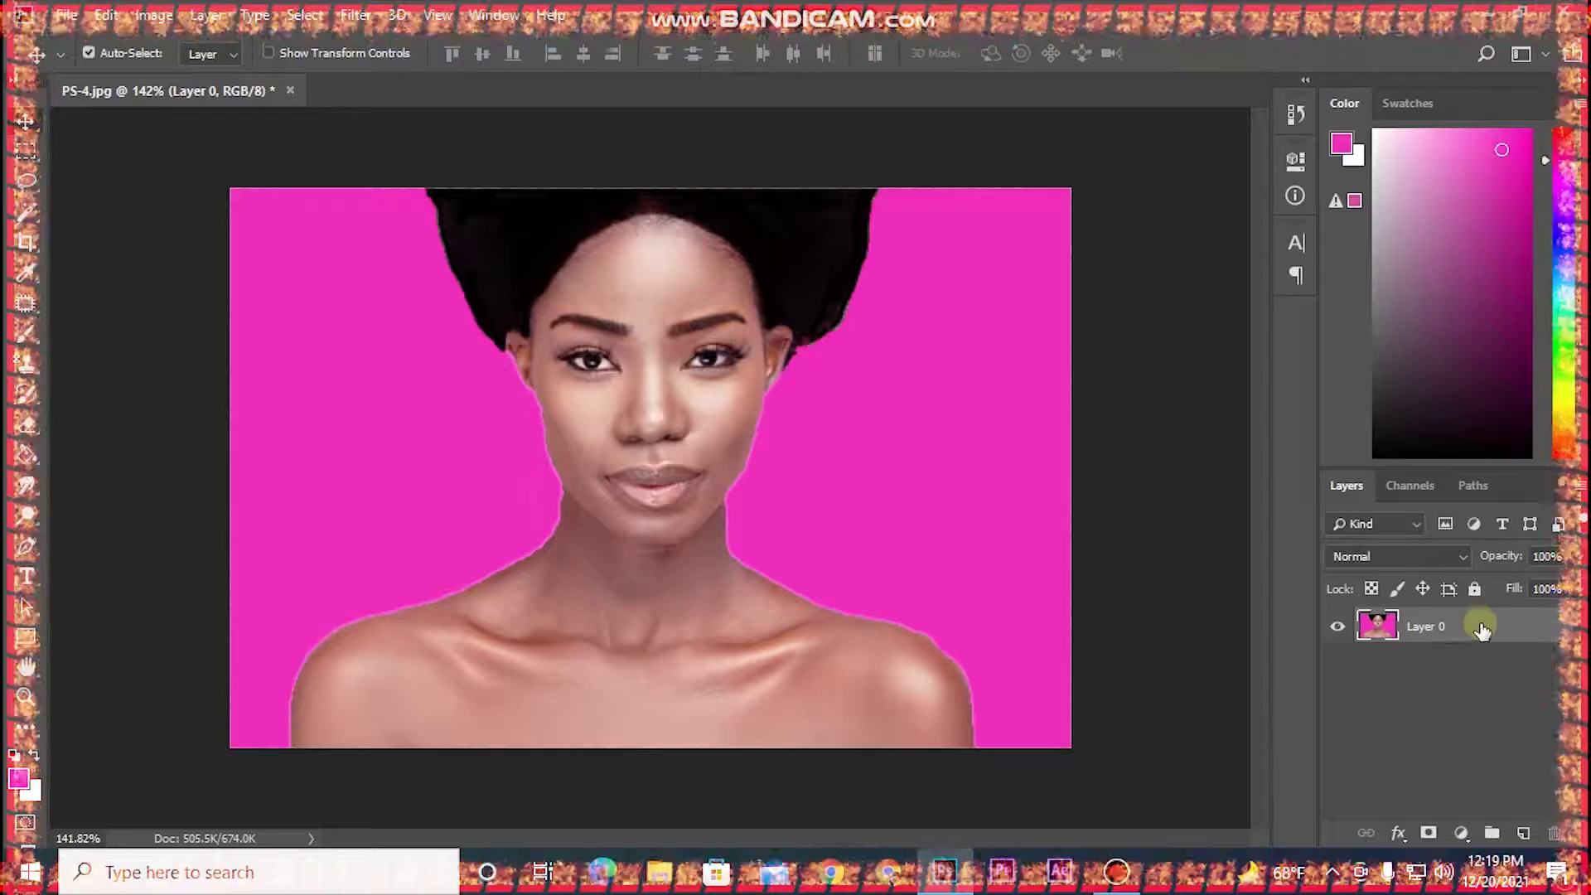
Duplicate the merged Layer 0 and hide the original beneath the copy.
left_click_drag(1483, 642, 1523, 846)
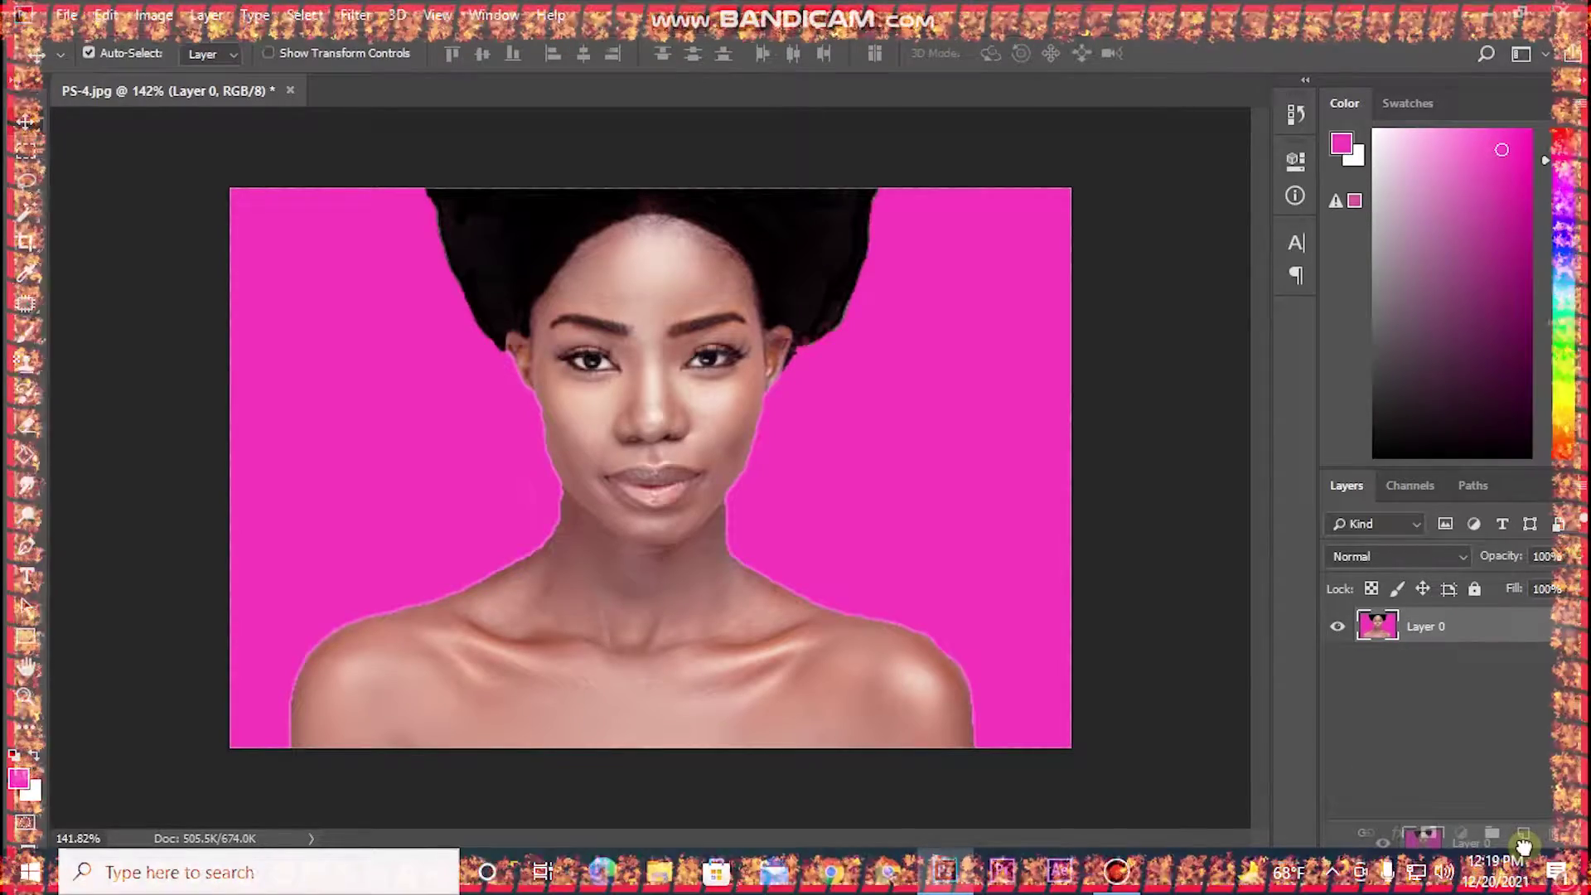
mouse_move(1522, 845)
left_mouse_down()
mouse_move(1520, 675)
mouse_move(1523, 832)
left_mouse_up()
left_click(1334, 663)
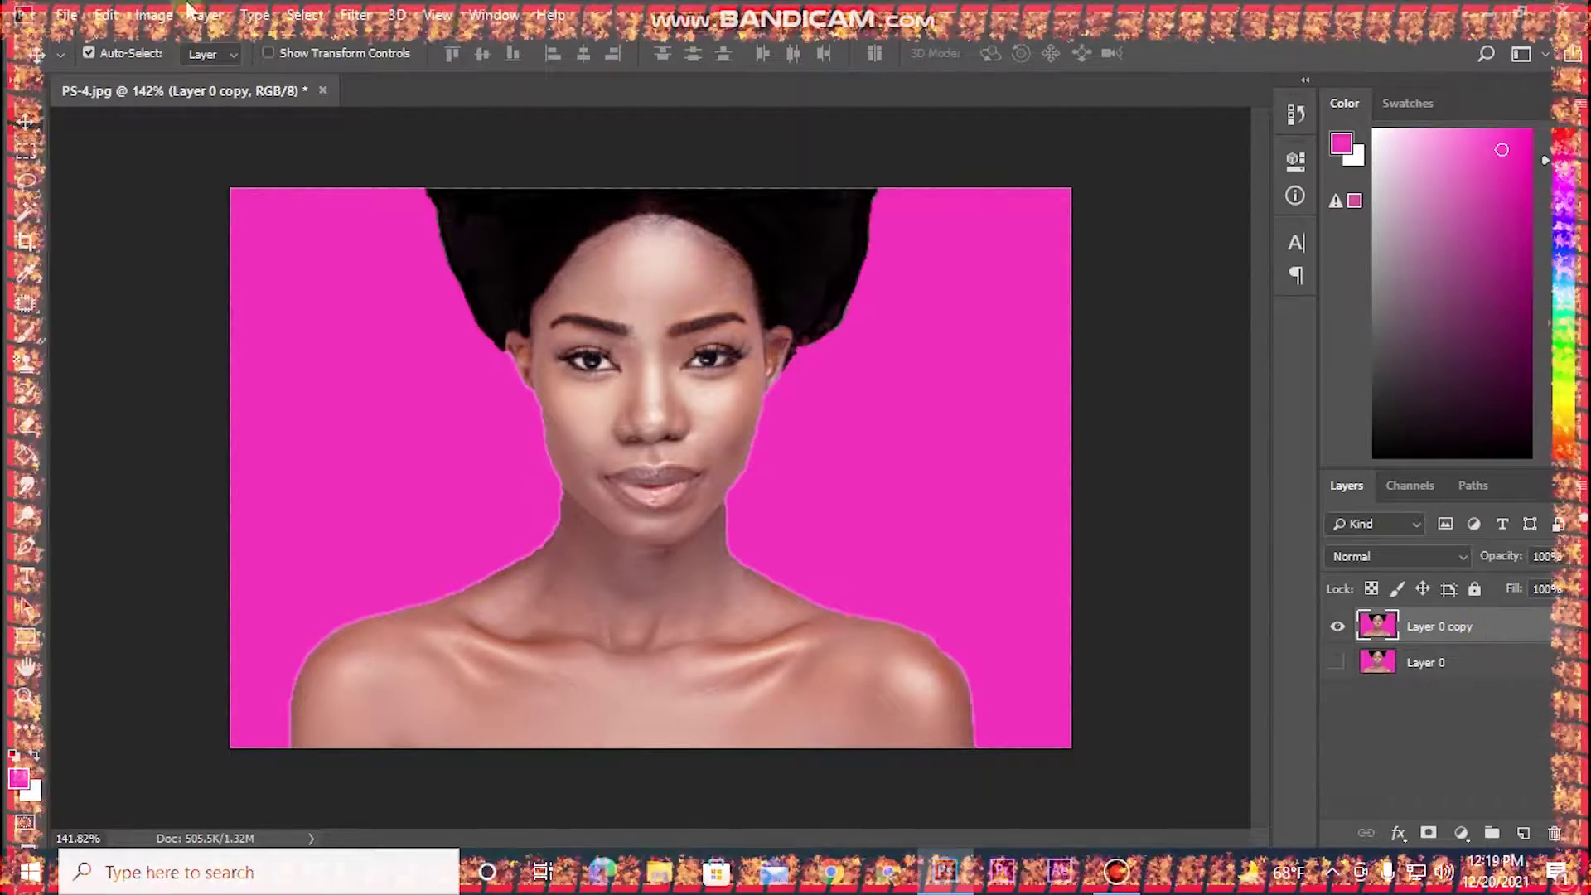
Open the Camera Raw Filter on the copied layer and set Temperature to +30 and Tint to +35.
left_click(356, 15)
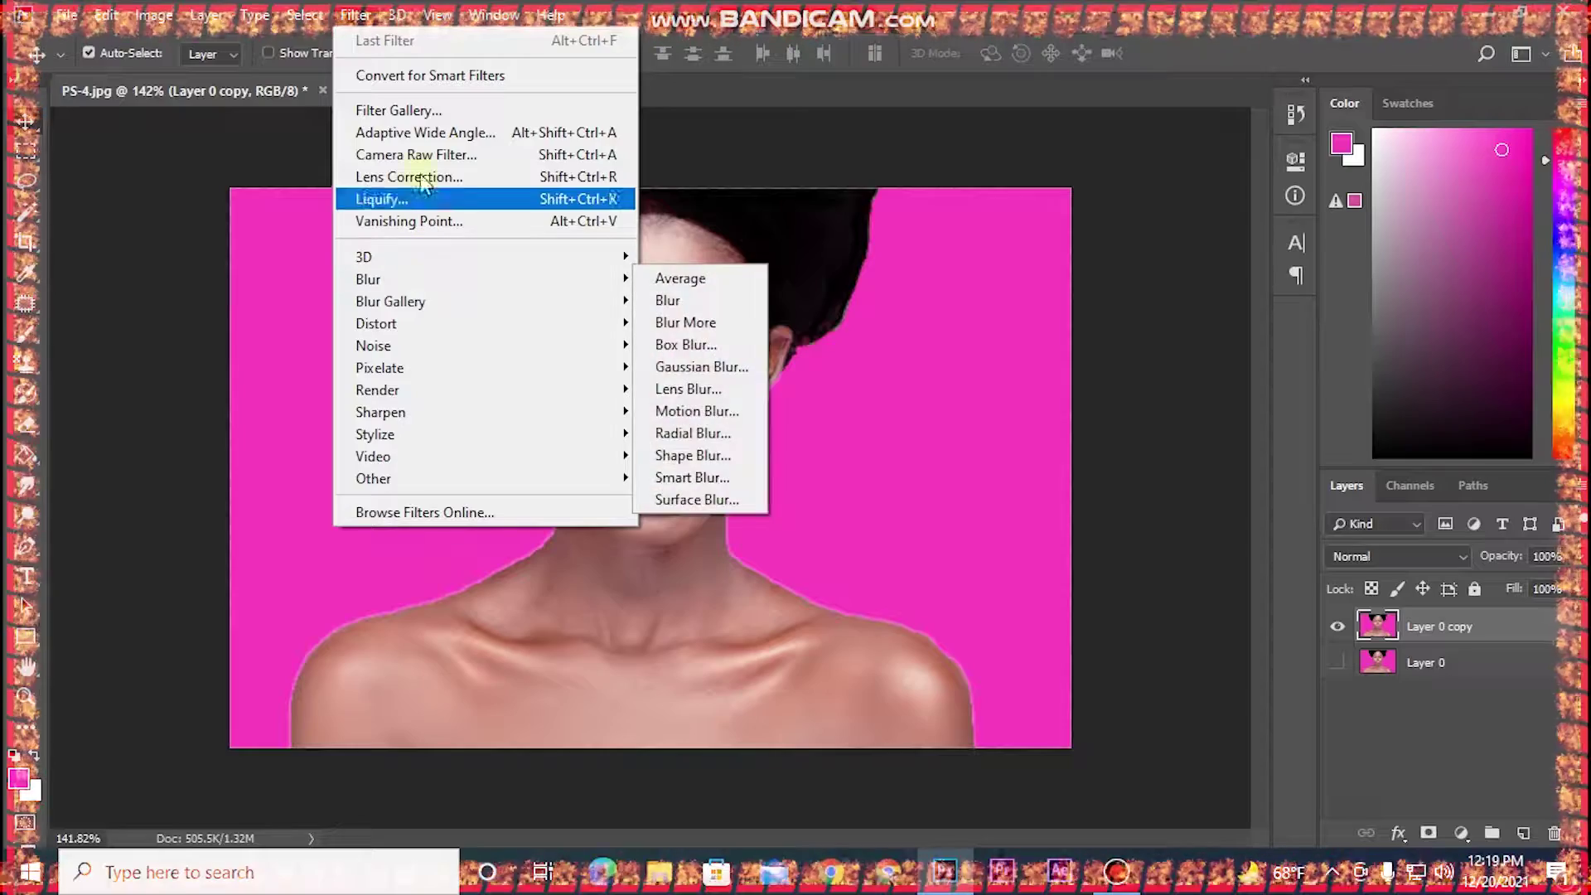
left_click(477, 156)
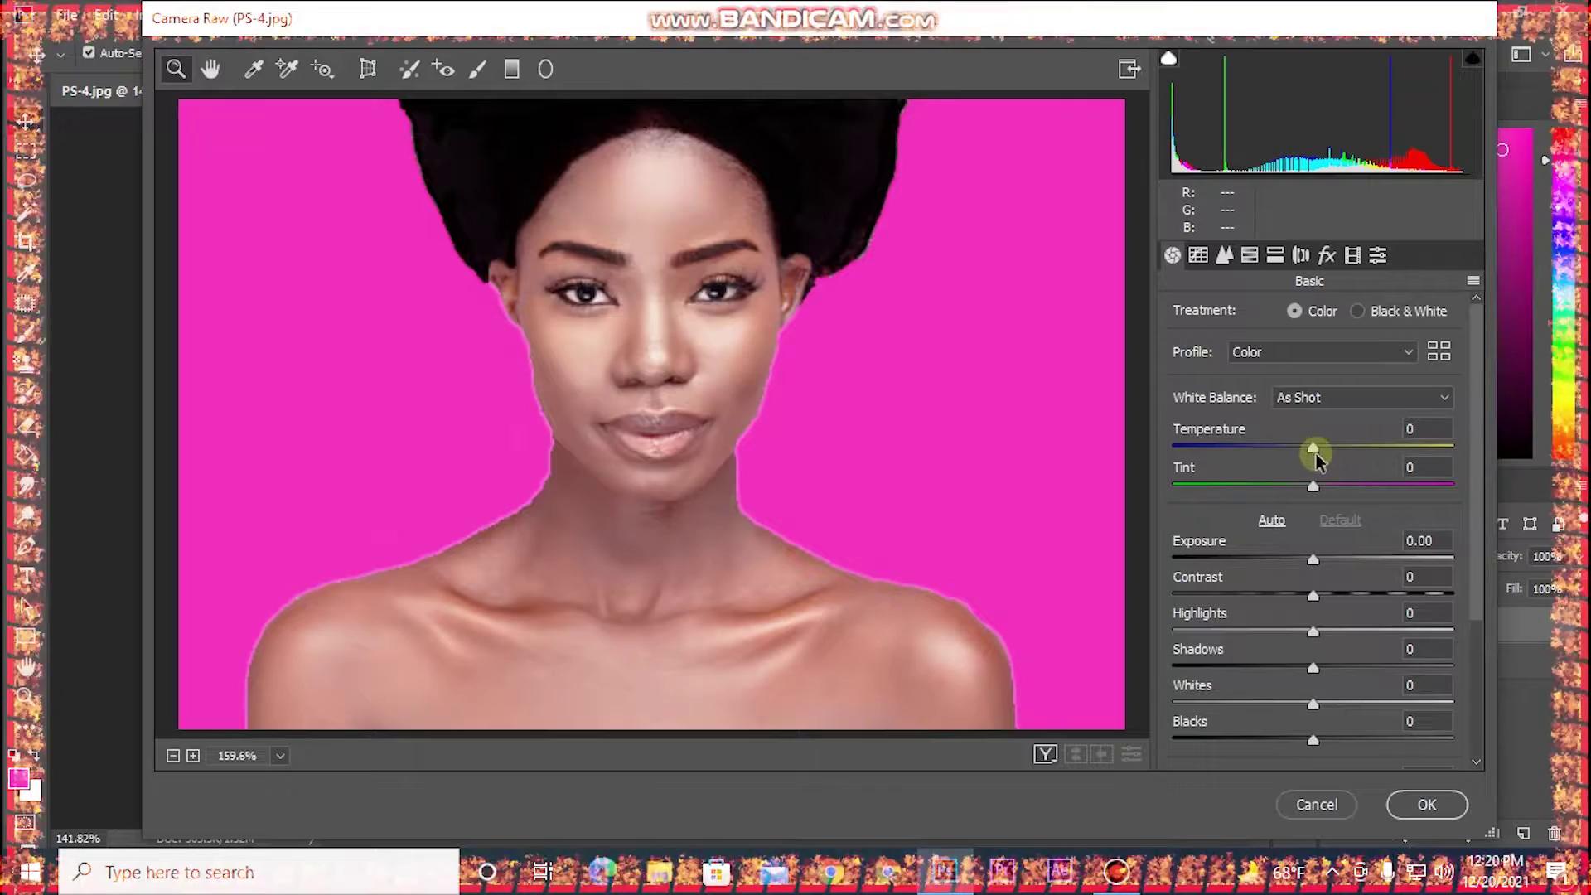
left_click_drag(1311, 447, 1354, 452)
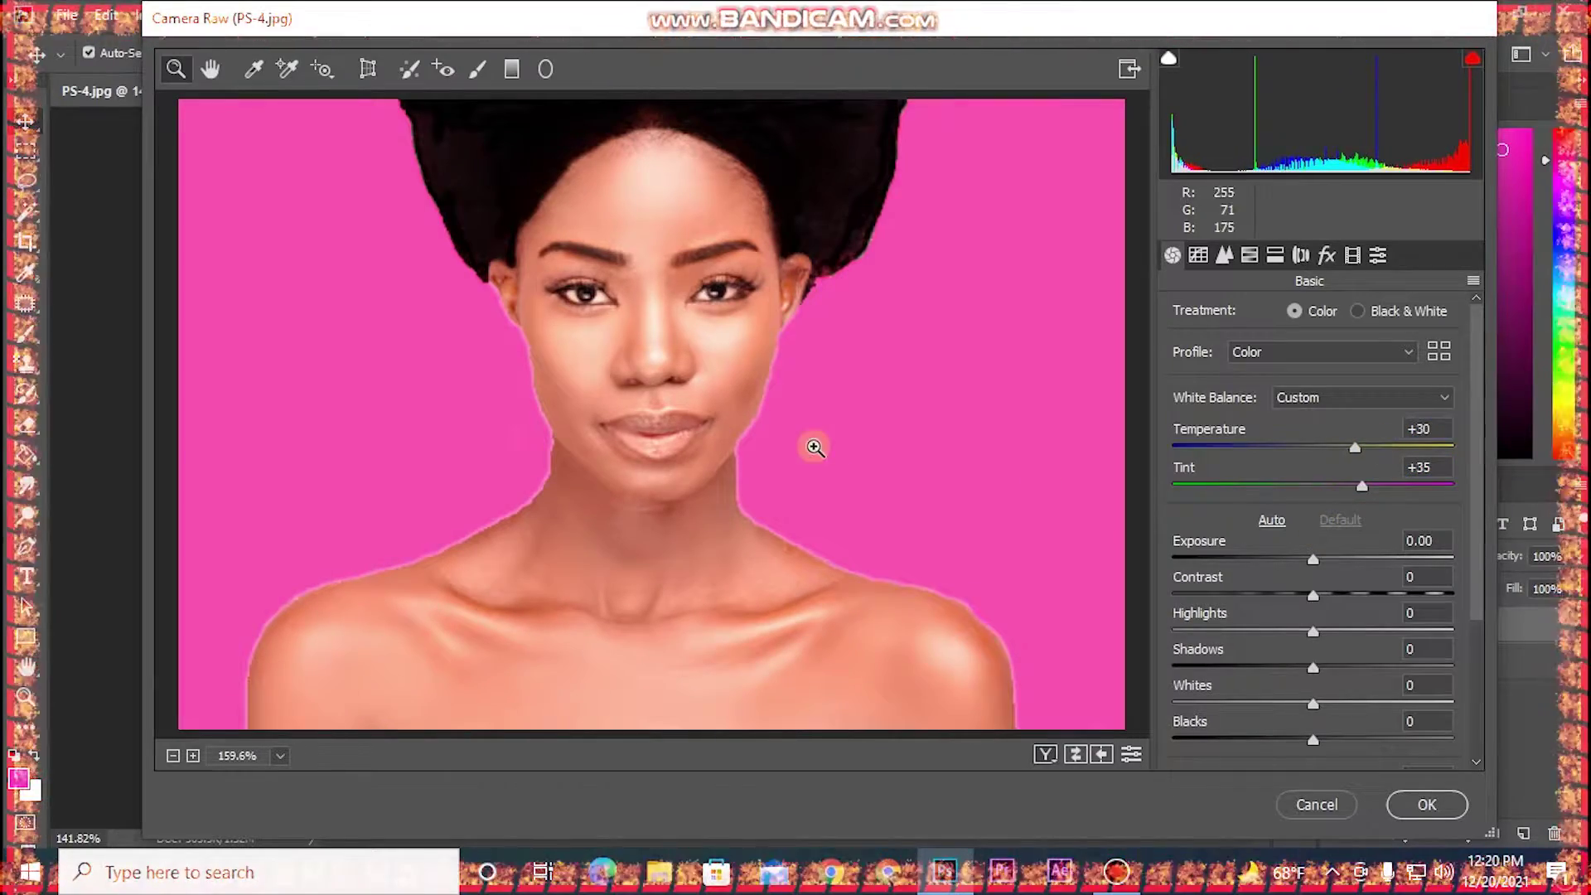
Set the noise reduction Luminance to 50 and Luminance Contrast to 50, and apply the Camera Raw changes.
left_click(1225, 256)
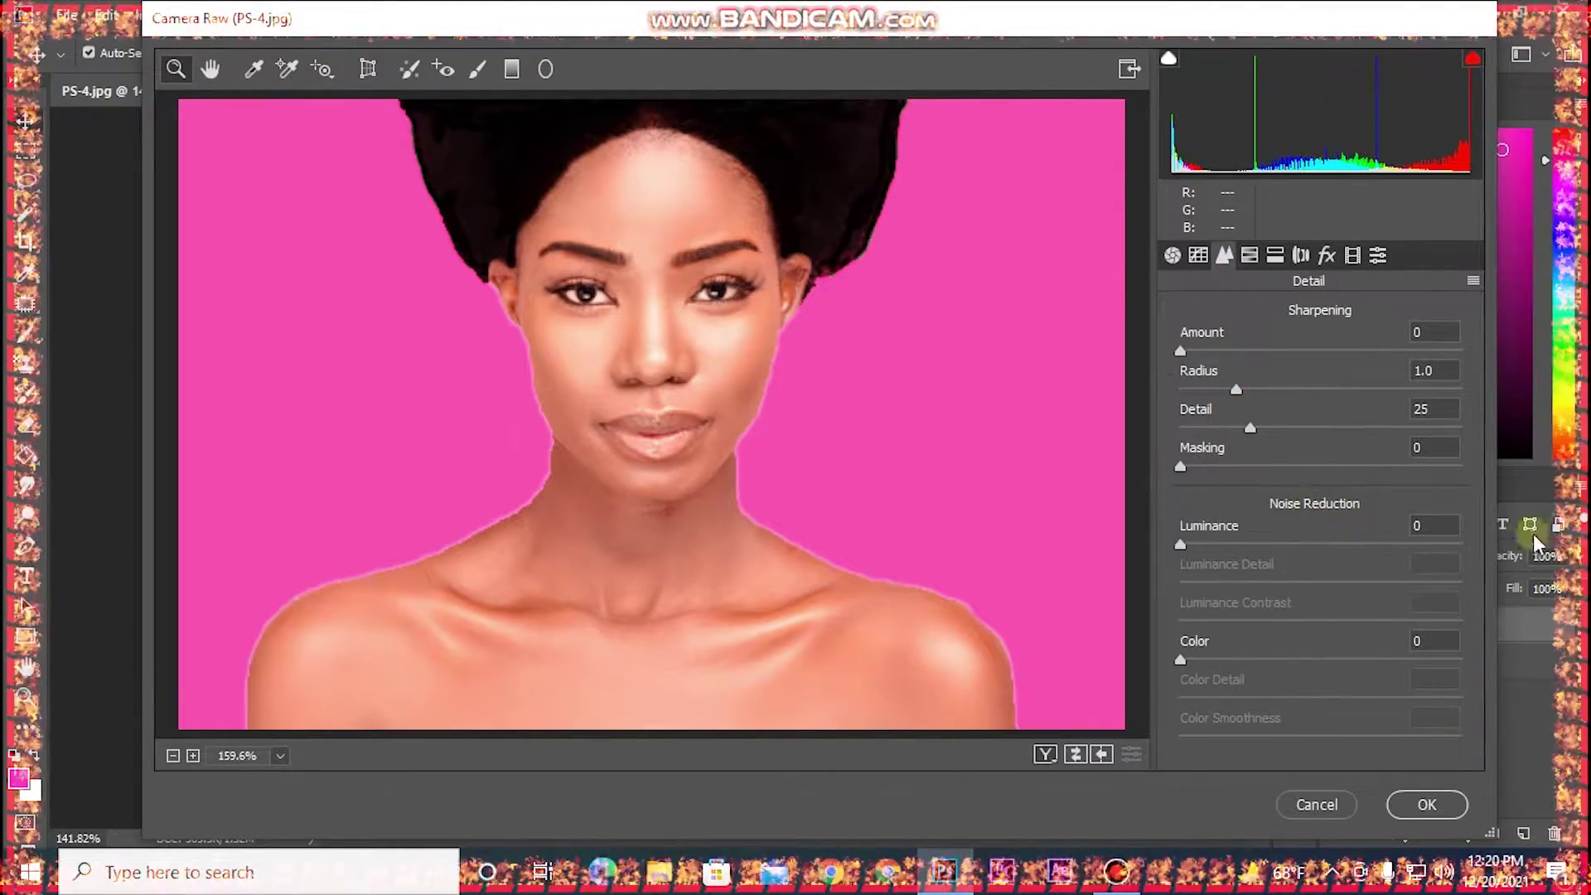
left_click(1436, 525)
type("50")
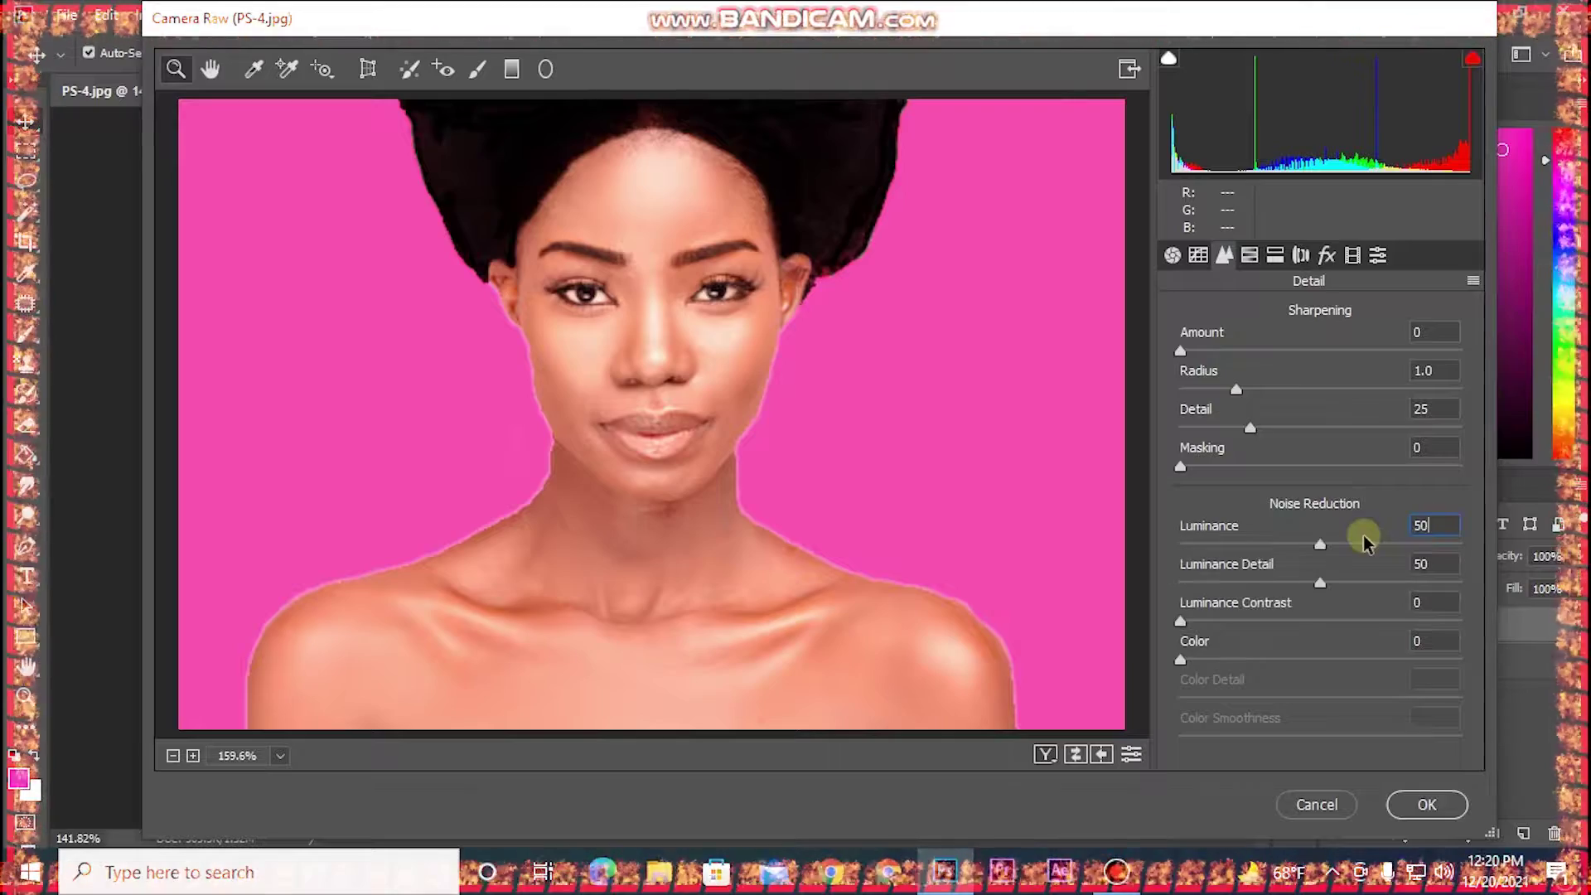
left_click(1427, 600)
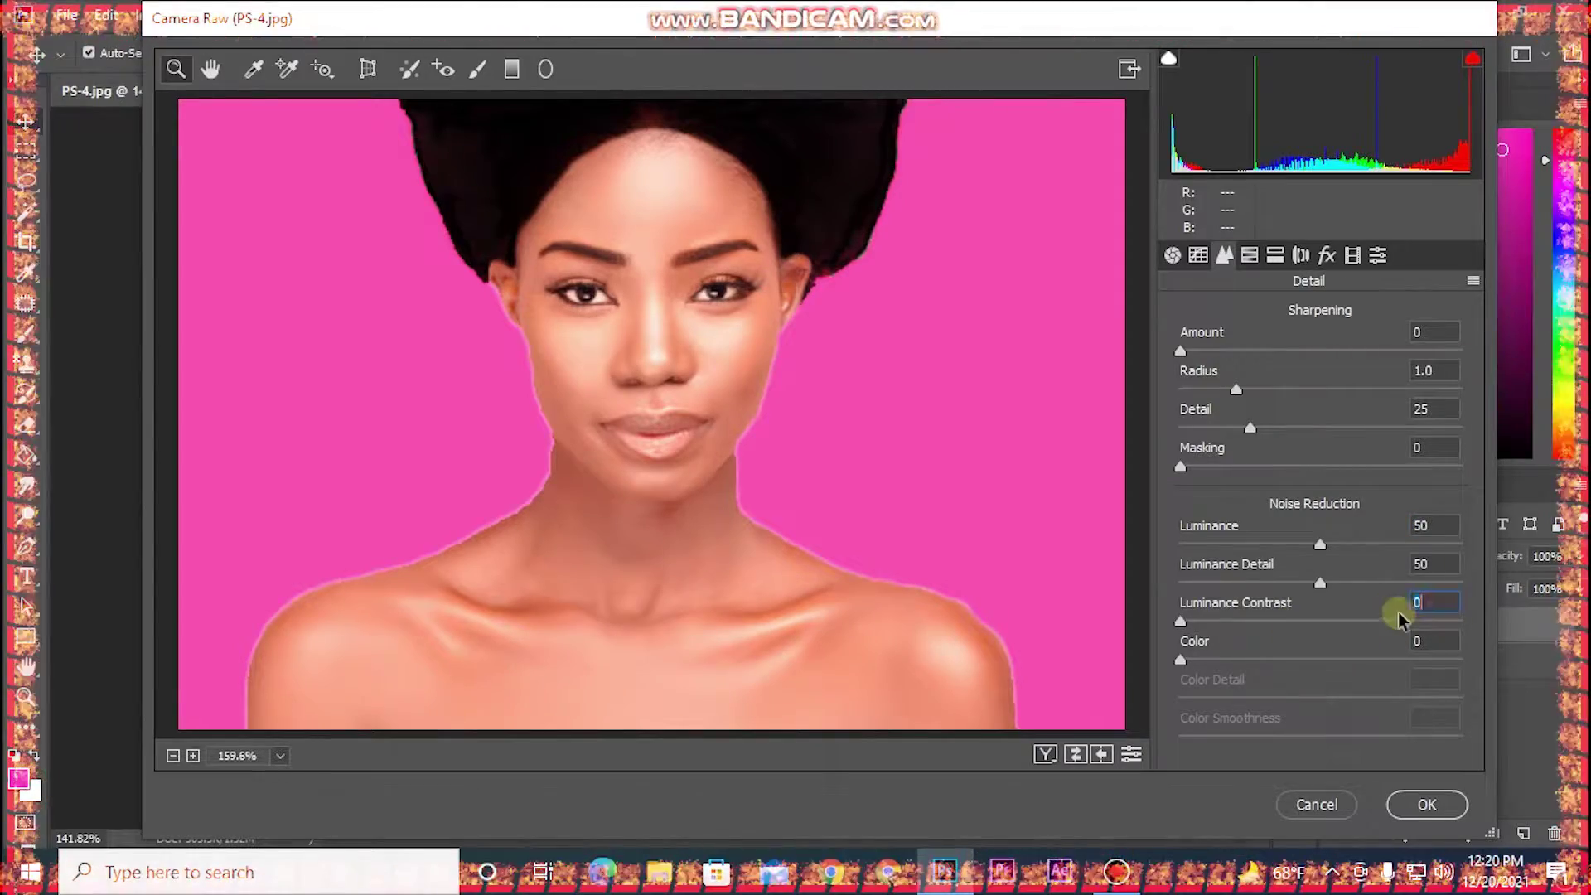
type("50")
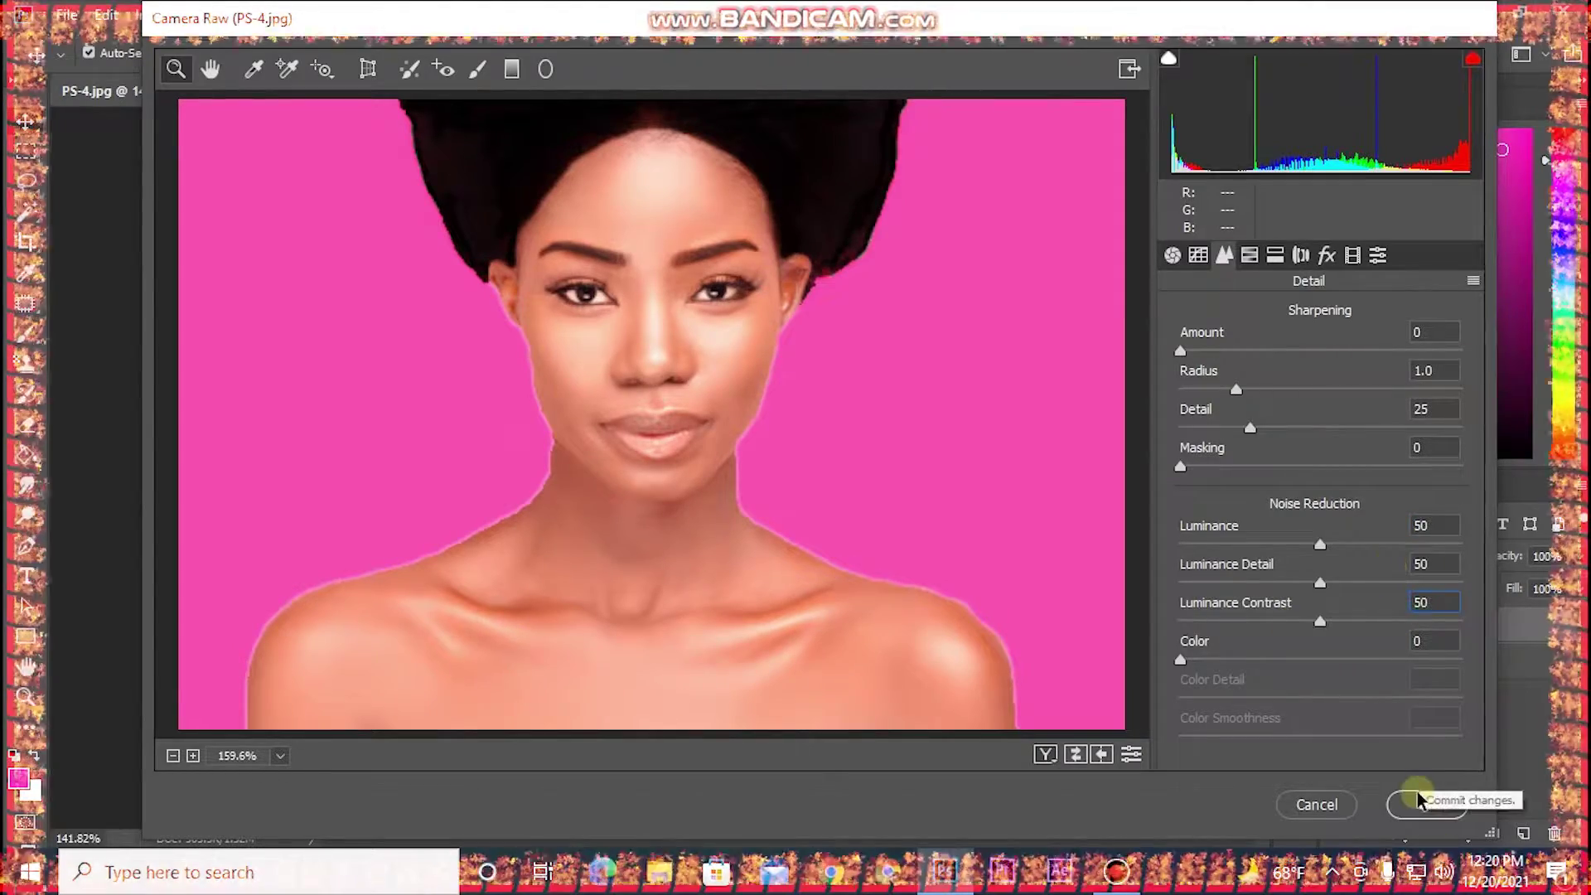
left_click(1425, 804)
Show Layer 0 again and compare the portrait with the filtered copy hidden and shown.
left_click(1336, 662)
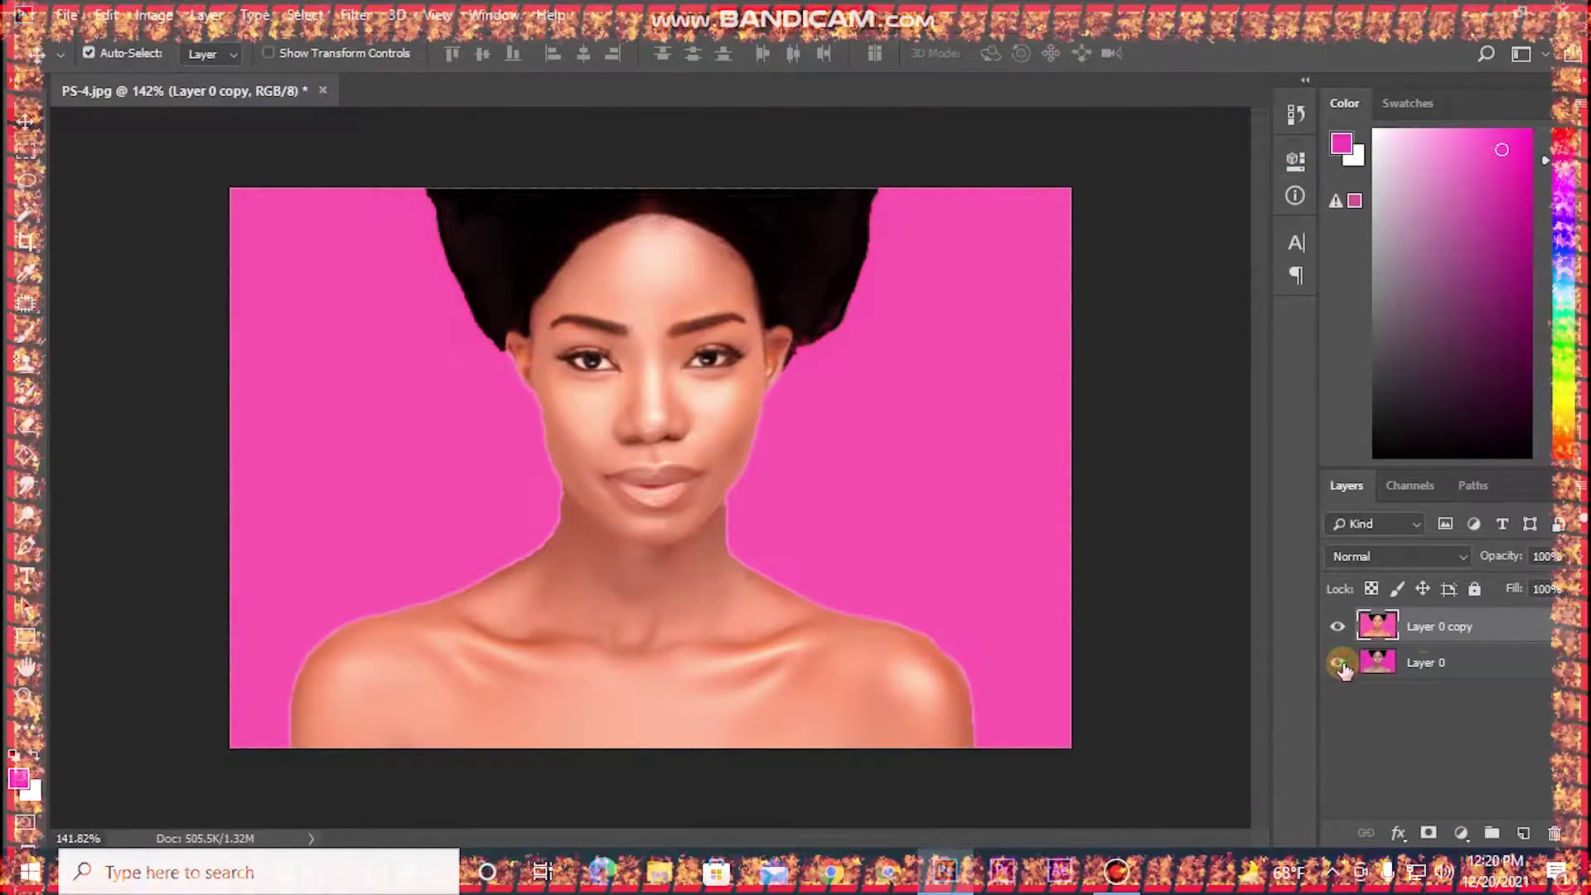
left_click(1336, 627)
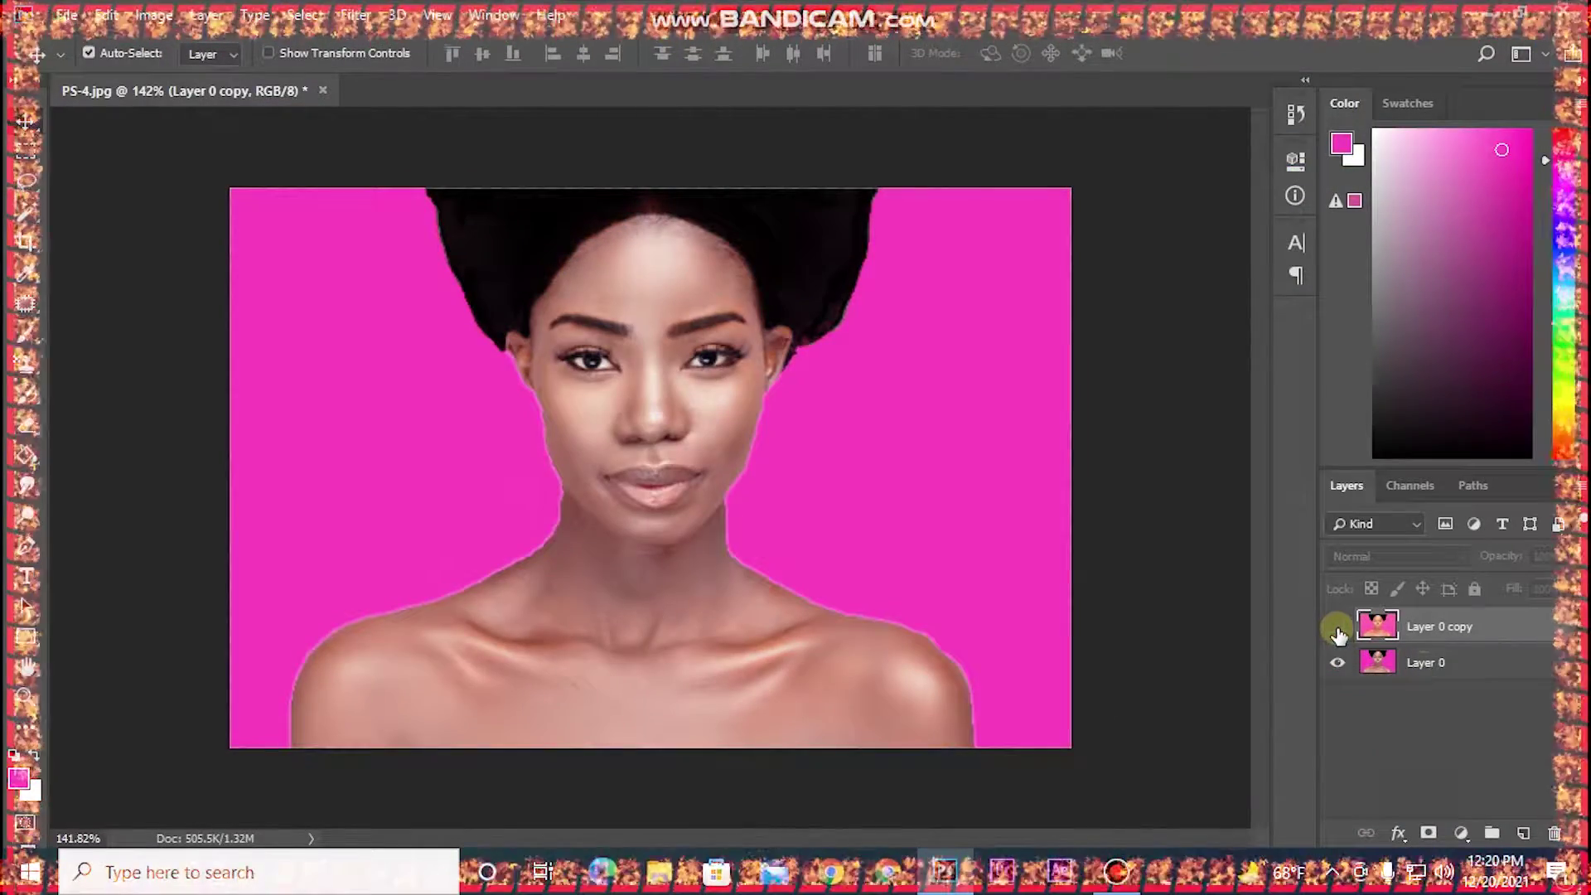
left_click(1337, 628)
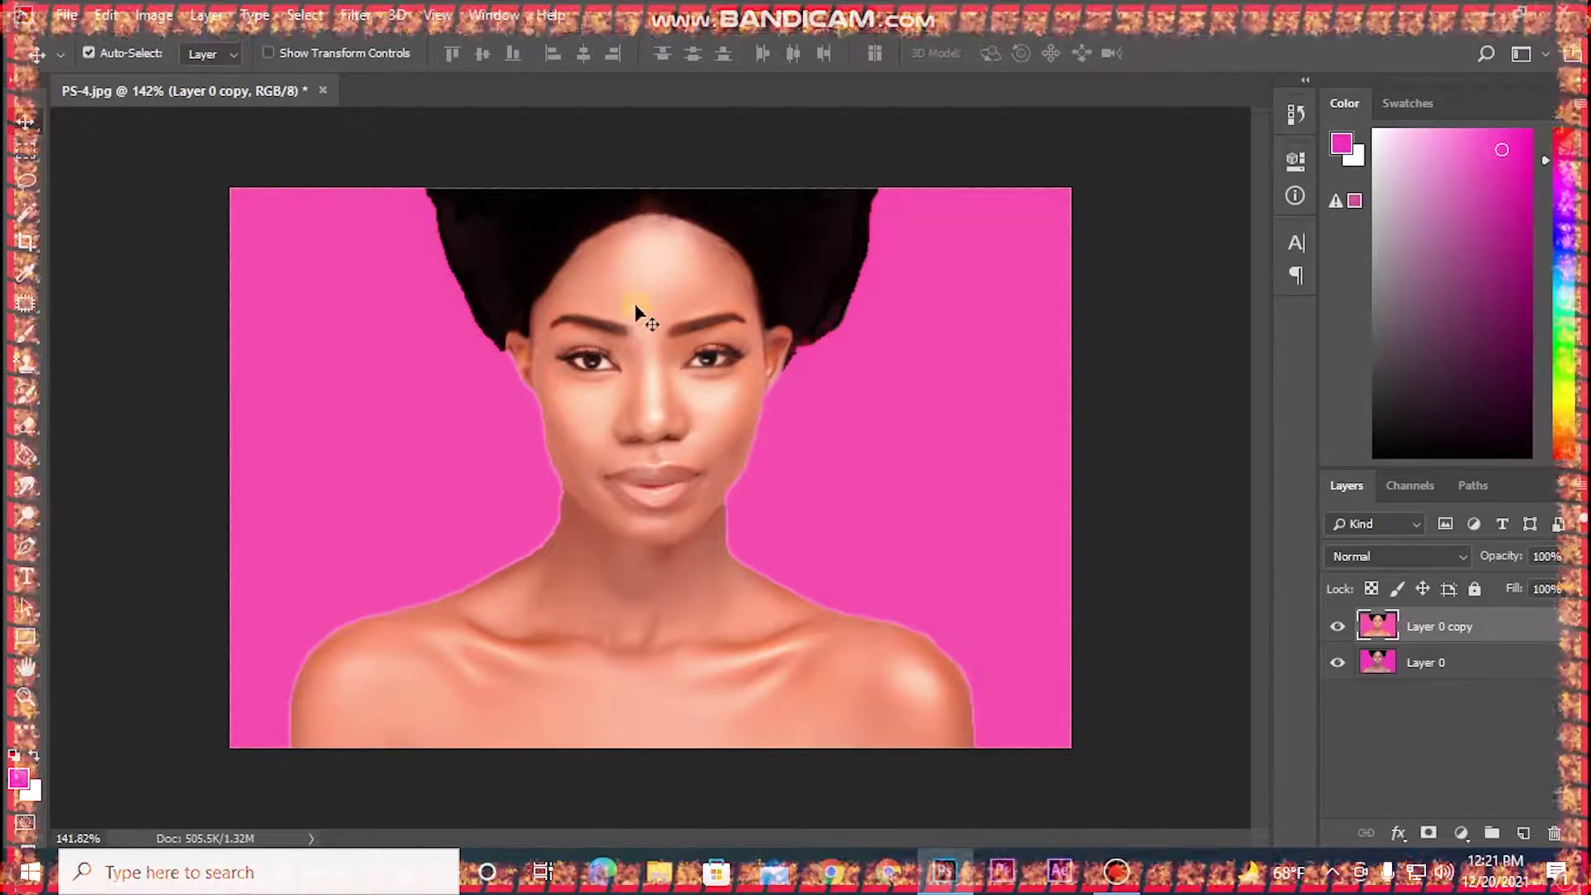
Choose the Brush tool and set its opacity and flow to 30%.
left_click(25, 336)
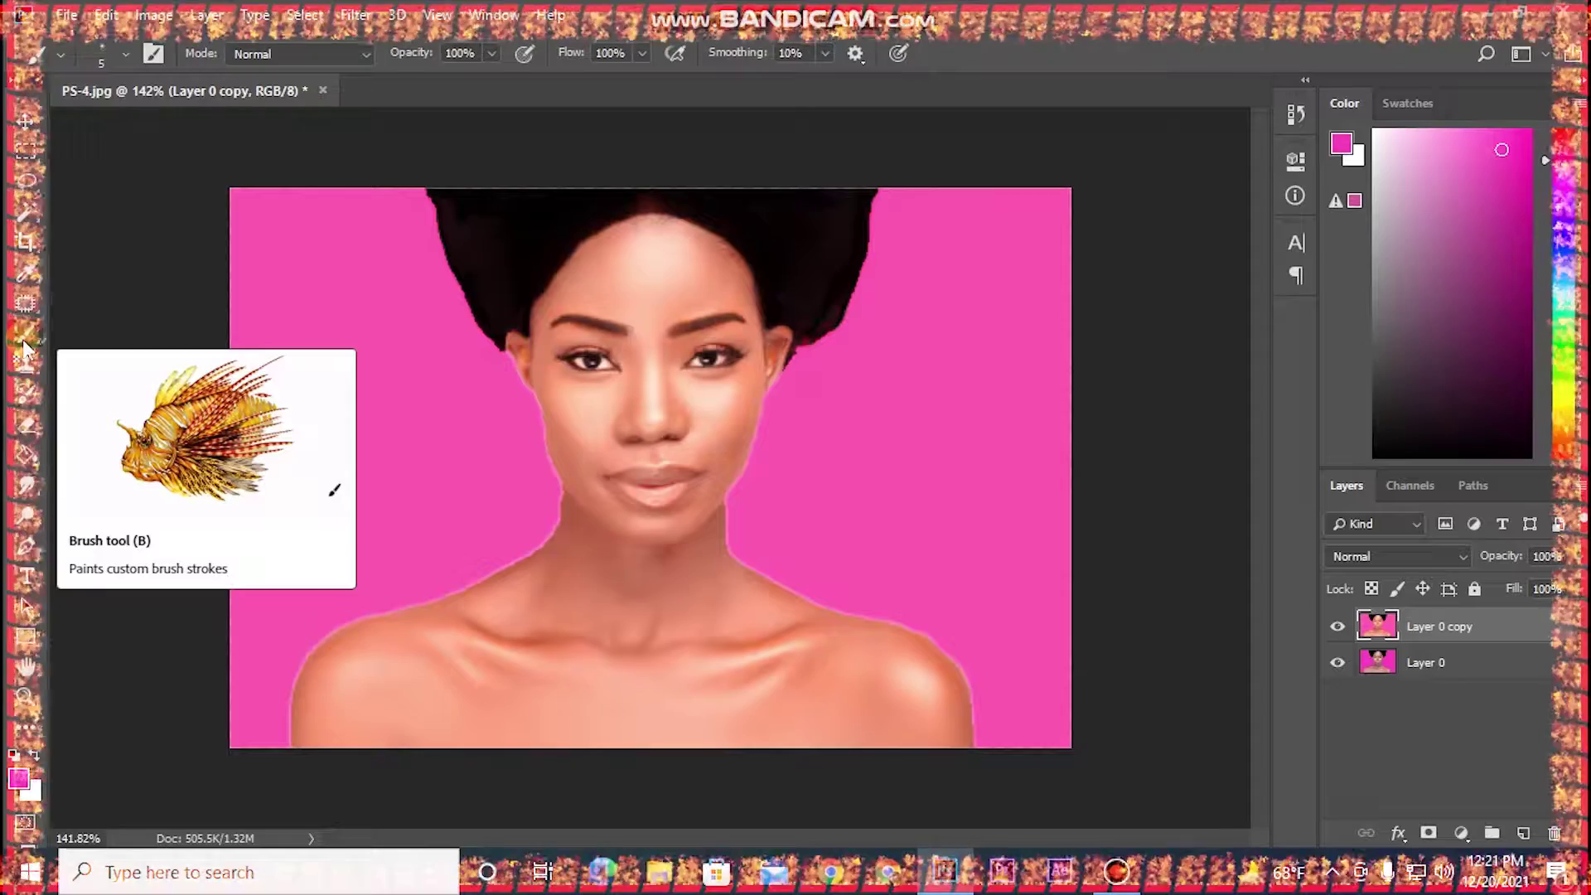
right_click(25, 336)
left_click(82, 331)
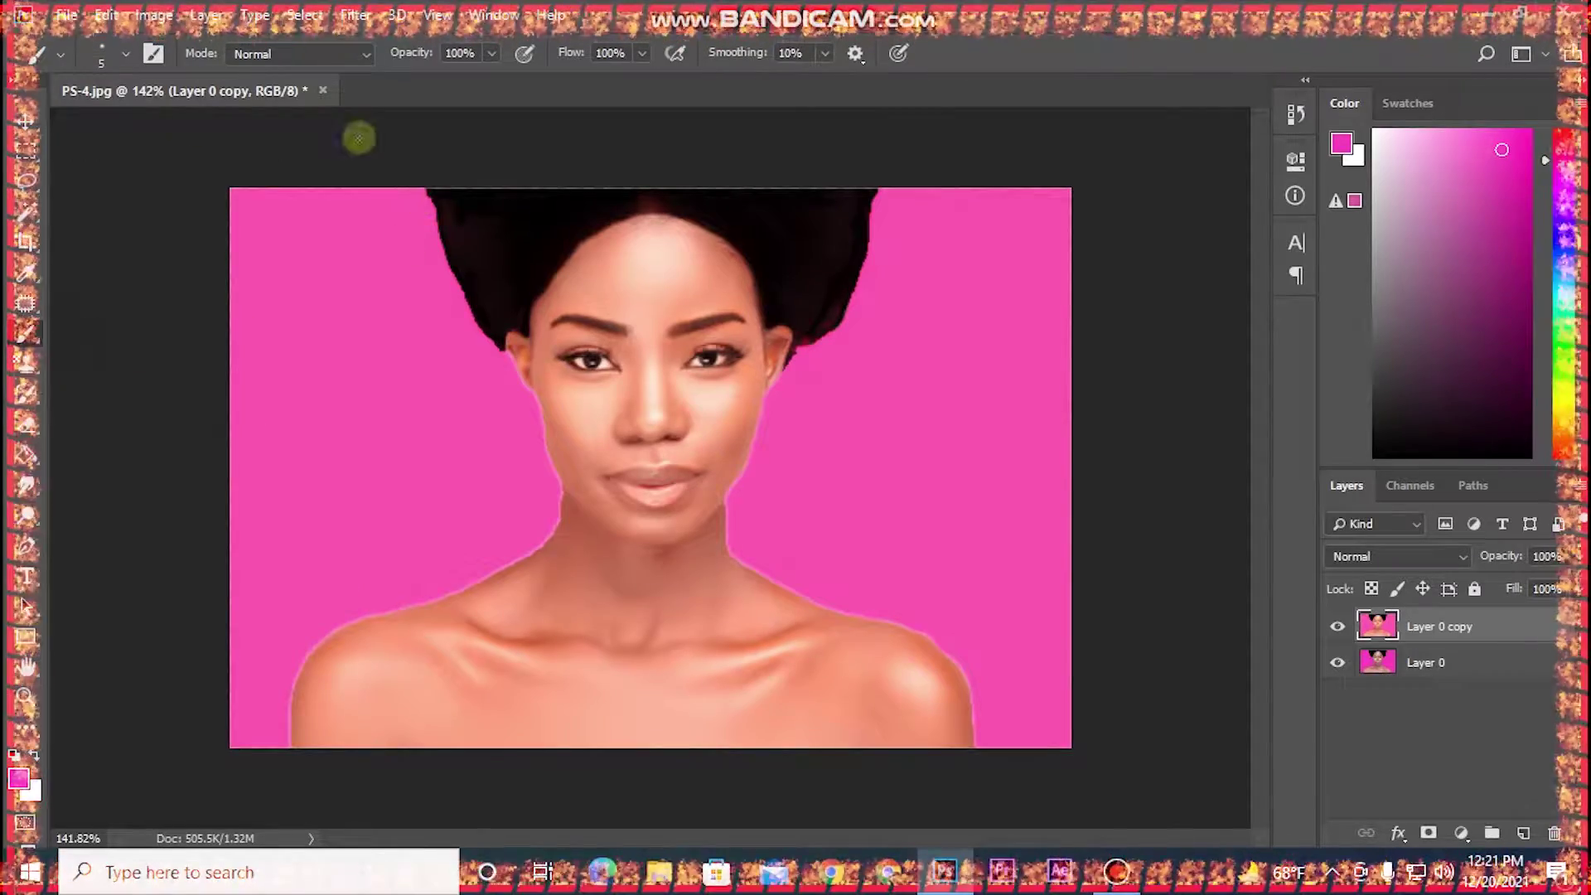
left_click(492, 53)
left_click(413, 79)
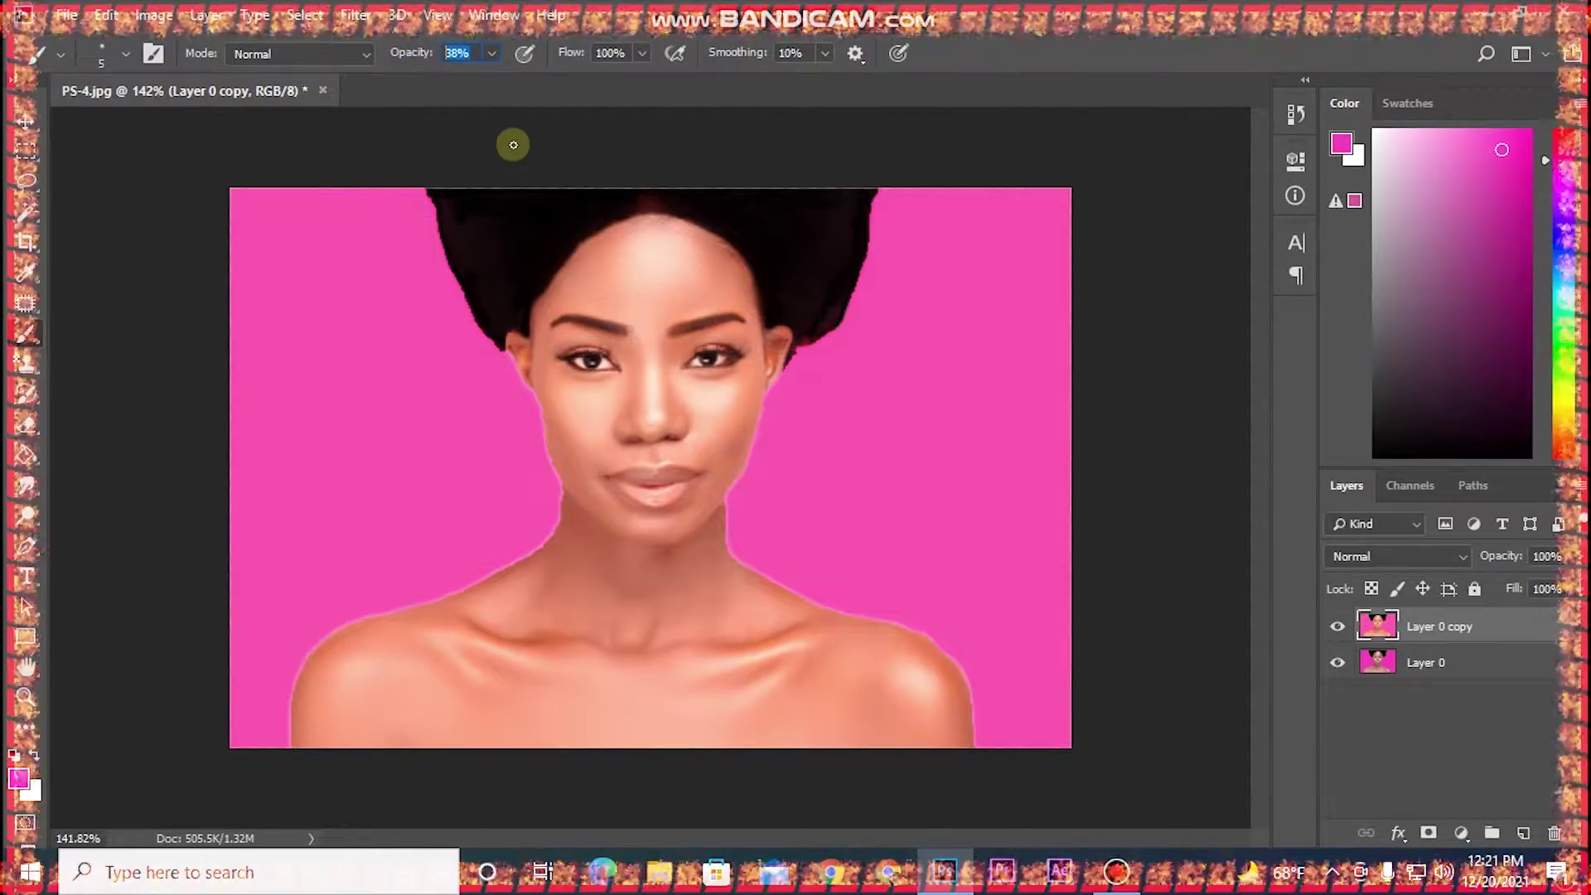
left_click(570, 55)
type("30")
key("Return")
Enlarge the brush to size 30, sample the skin tone on the cheek and paint over the shine on the face.
key("]")
key("]")
key("]")
key("]")
key("]")
key("]")
key("]")
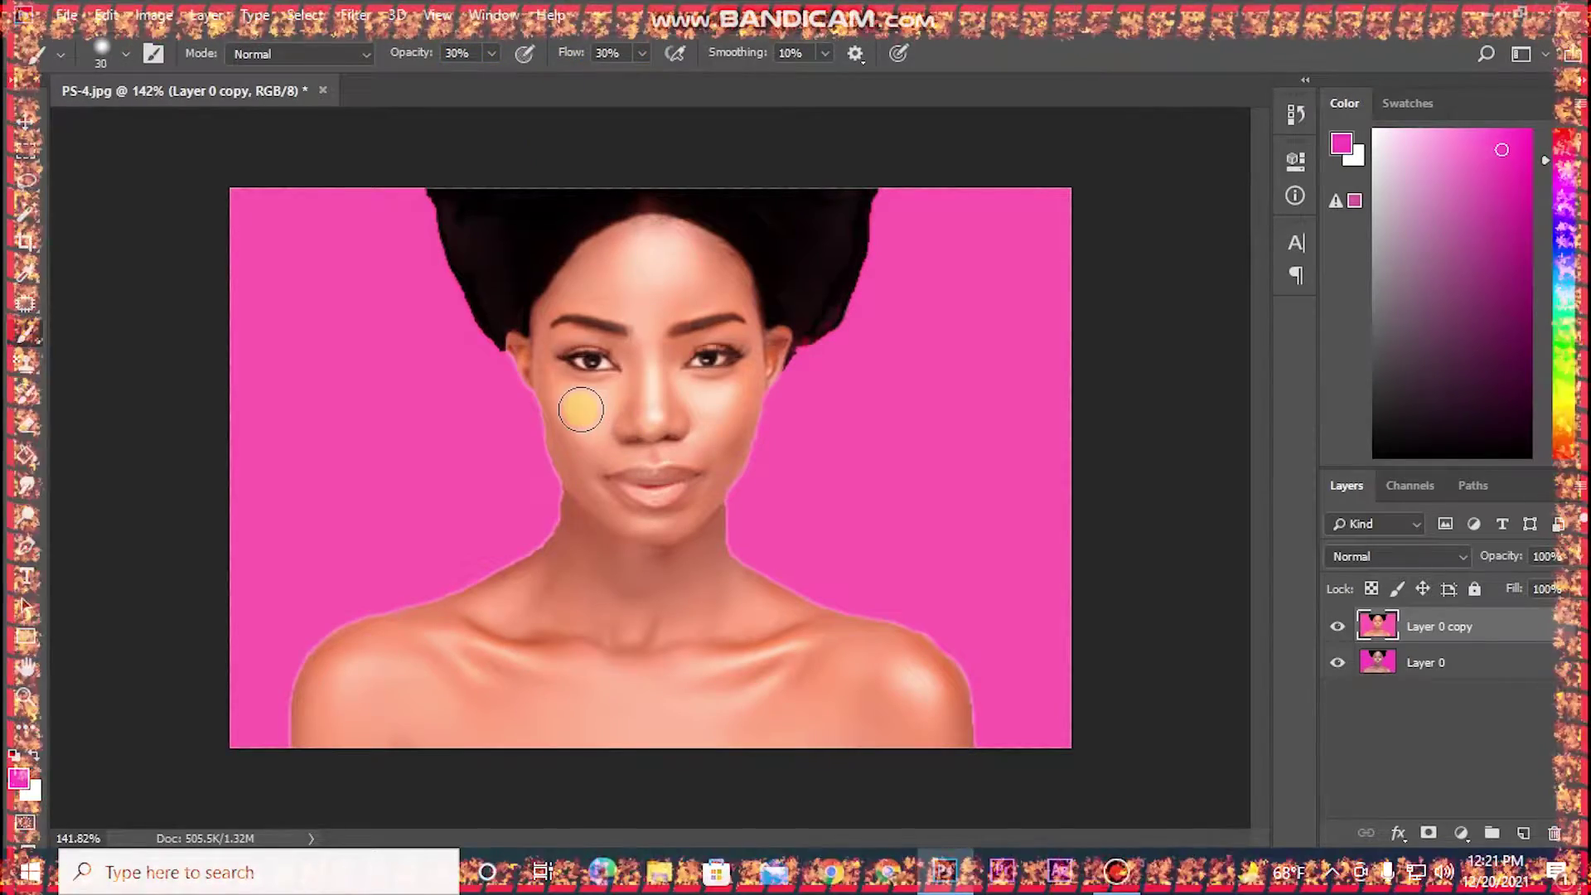
scroll(599, 414, "up", 3)
scroll(613, 424, "up", 2)
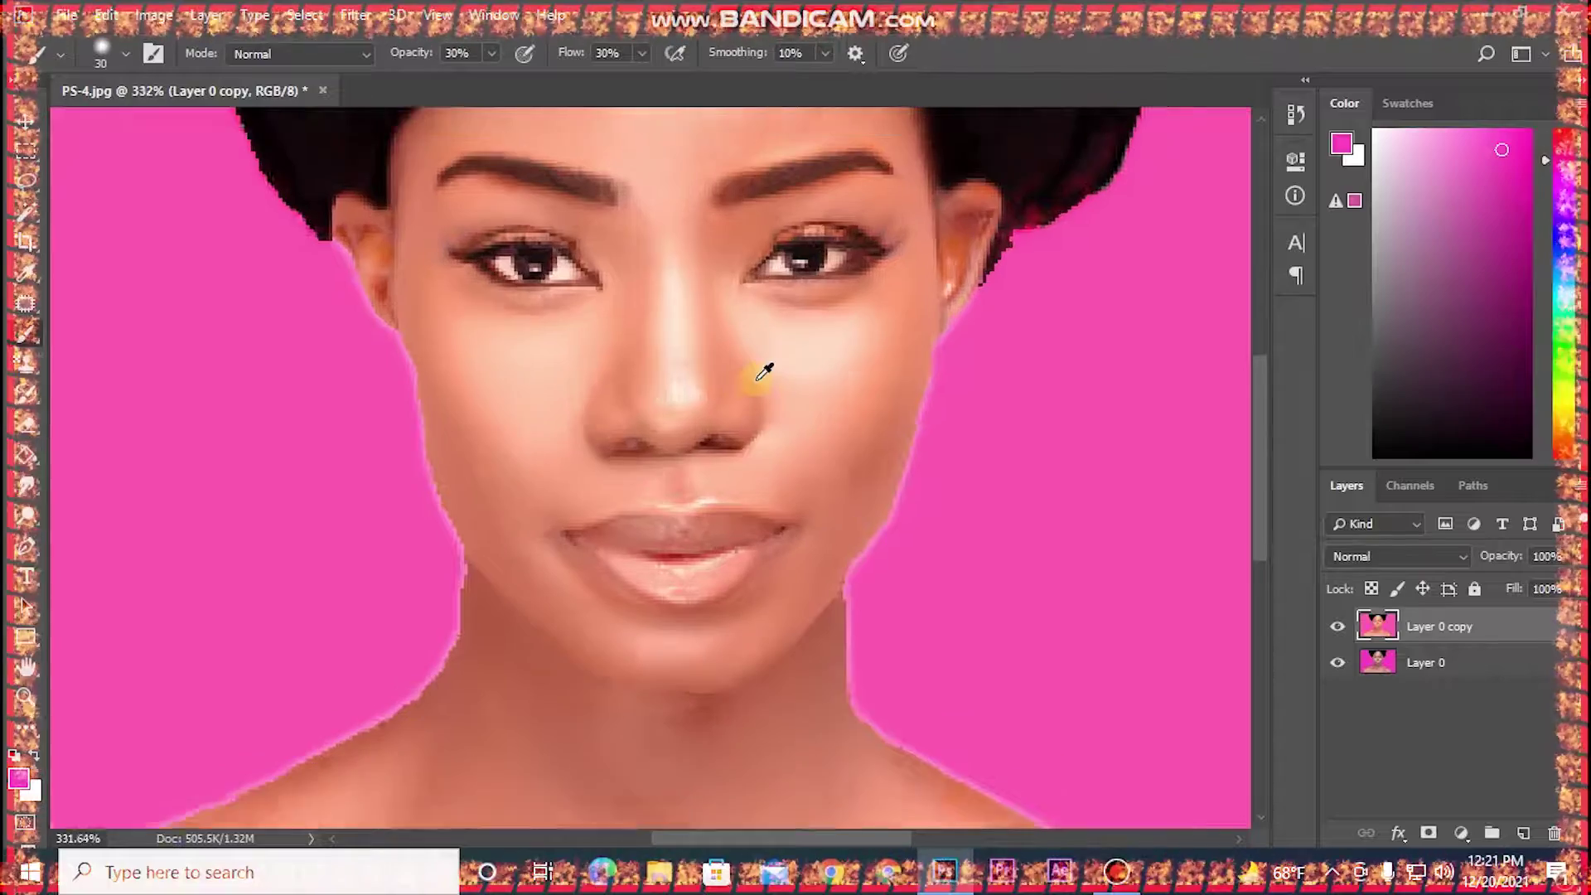
left_click(886, 399, "alt")
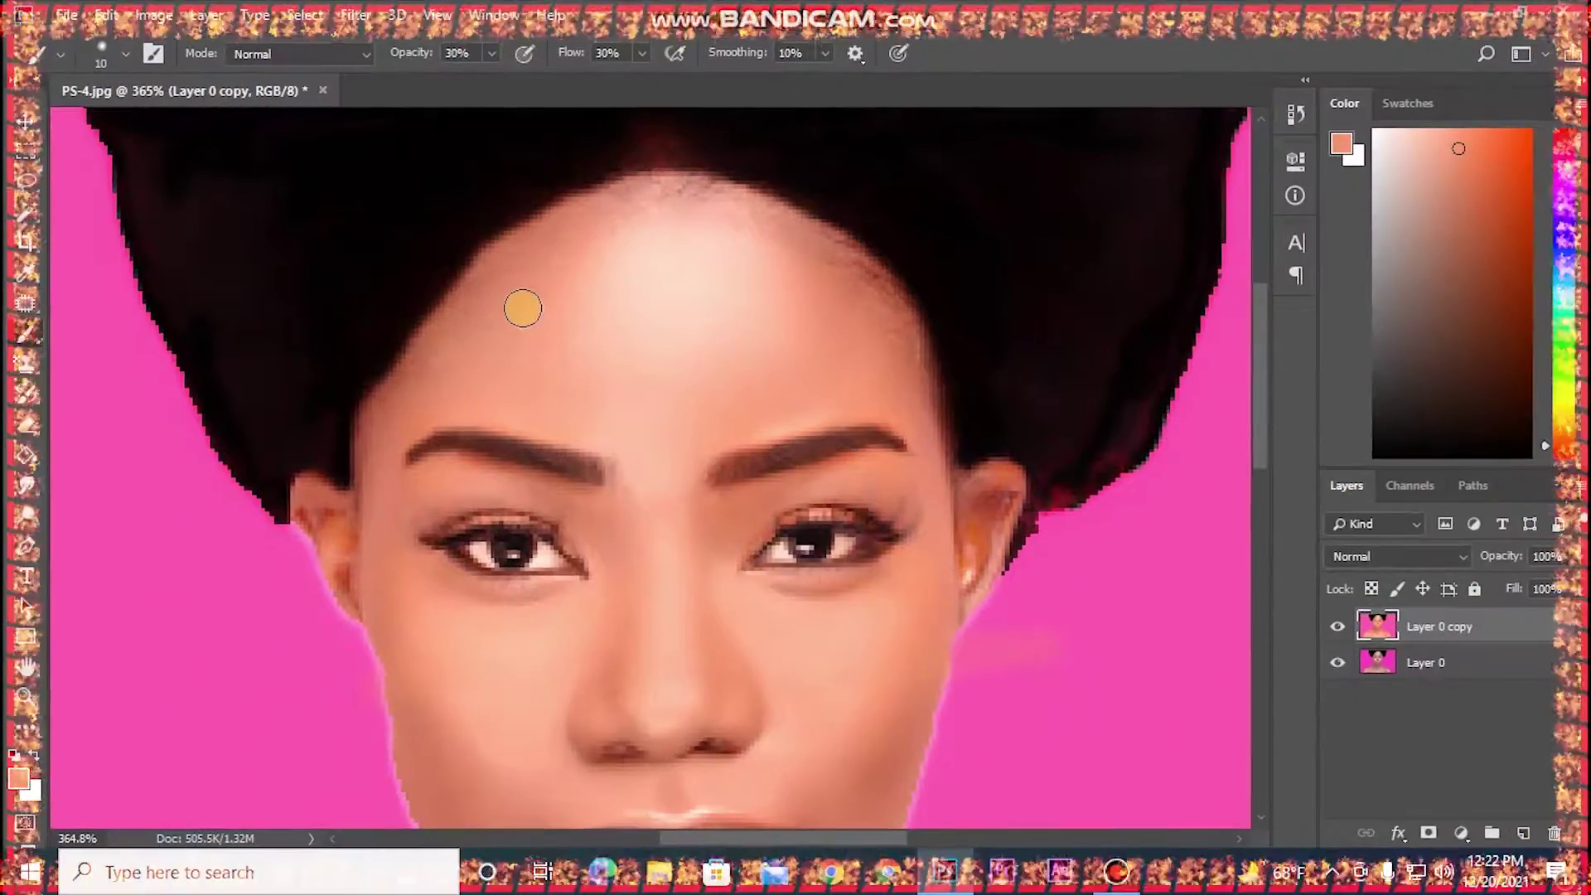
Sample the forehead skin tone and paint over the bright highlight across the forehead.
left_click(655, 308, "alt")
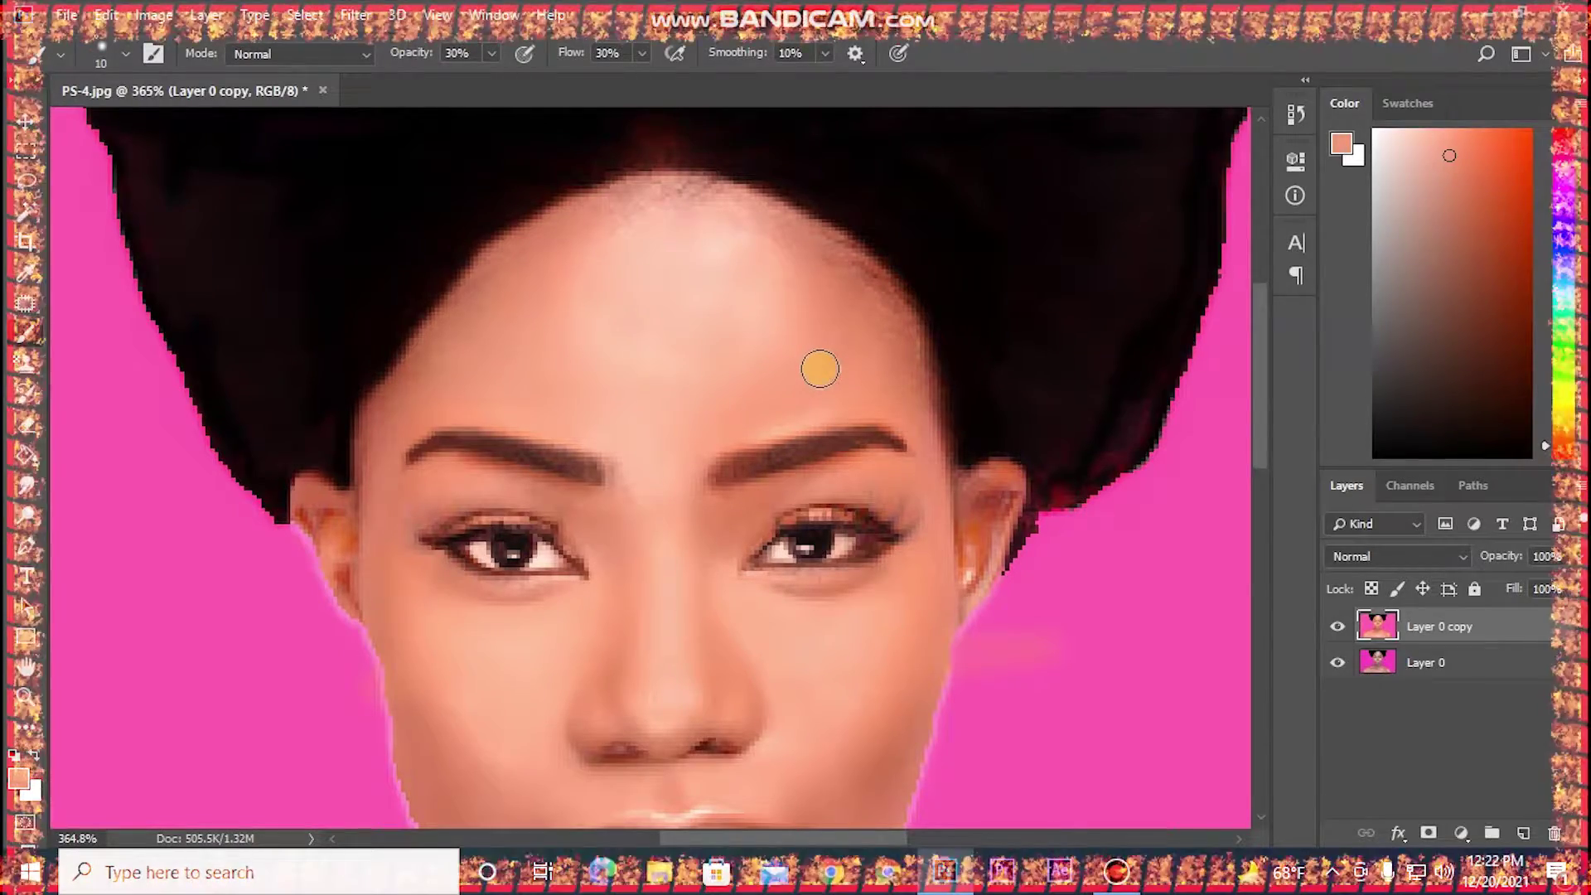
left_click_drag(782, 338, 762, 404)
key("bracketright")
mouse_move(688, 265)
left_mouse_down()
mouse_move(692, 312)
mouse_move(699, 284)
mouse_move(619, 404)
left_mouse_up()
Sample the nostril shadow and the collarbone skin tone, and paint over the highlights on the chest and shoulders.
scroll(676, 567, "down", 5)
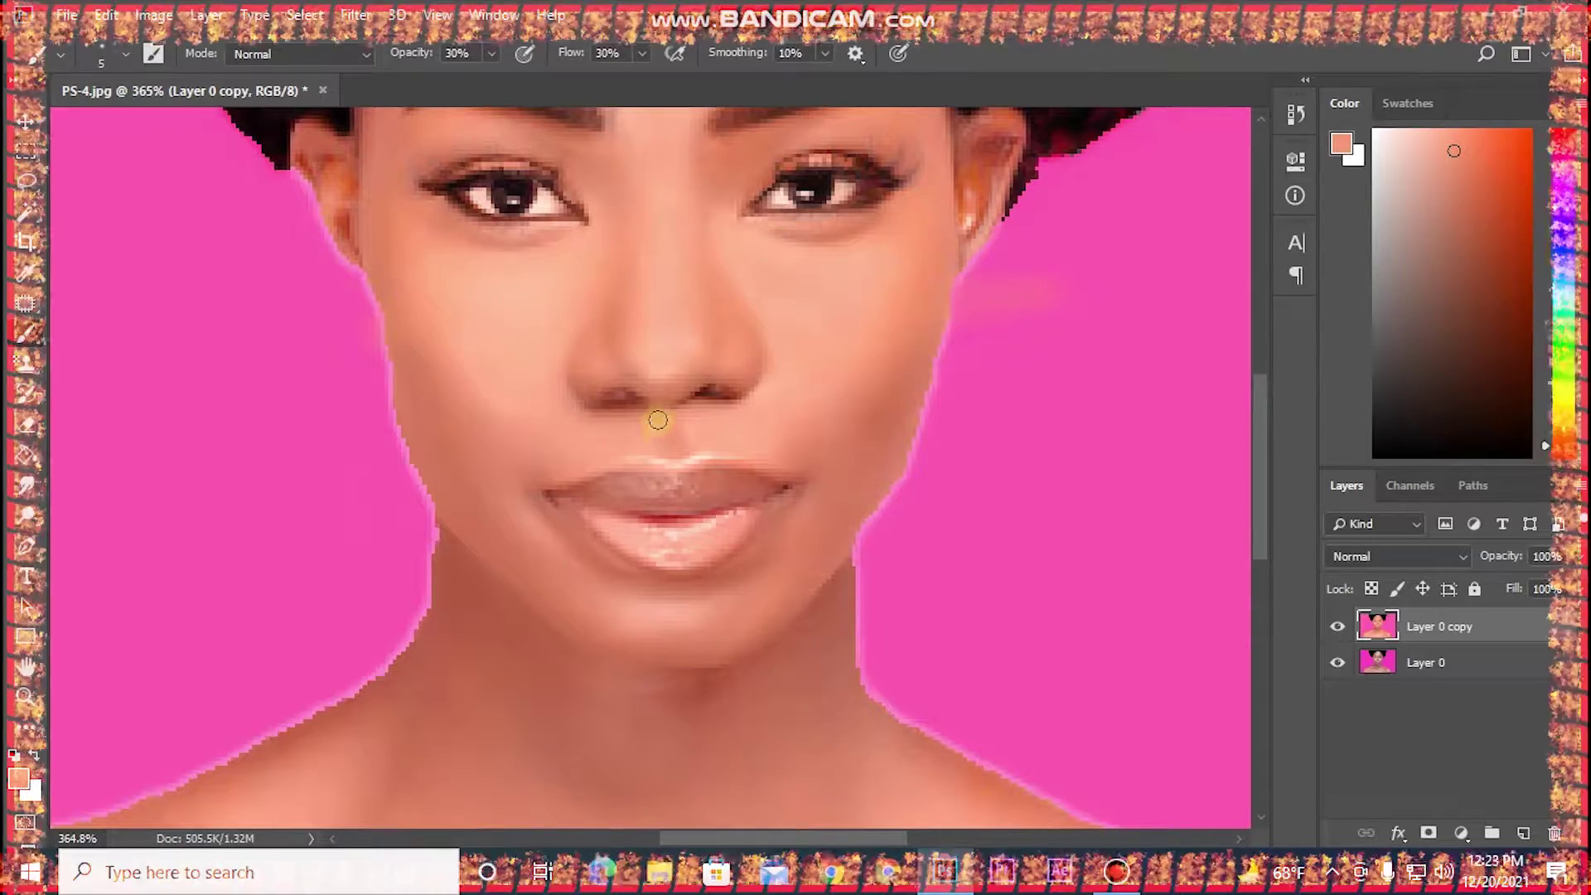
left_click(624, 403, "alt")
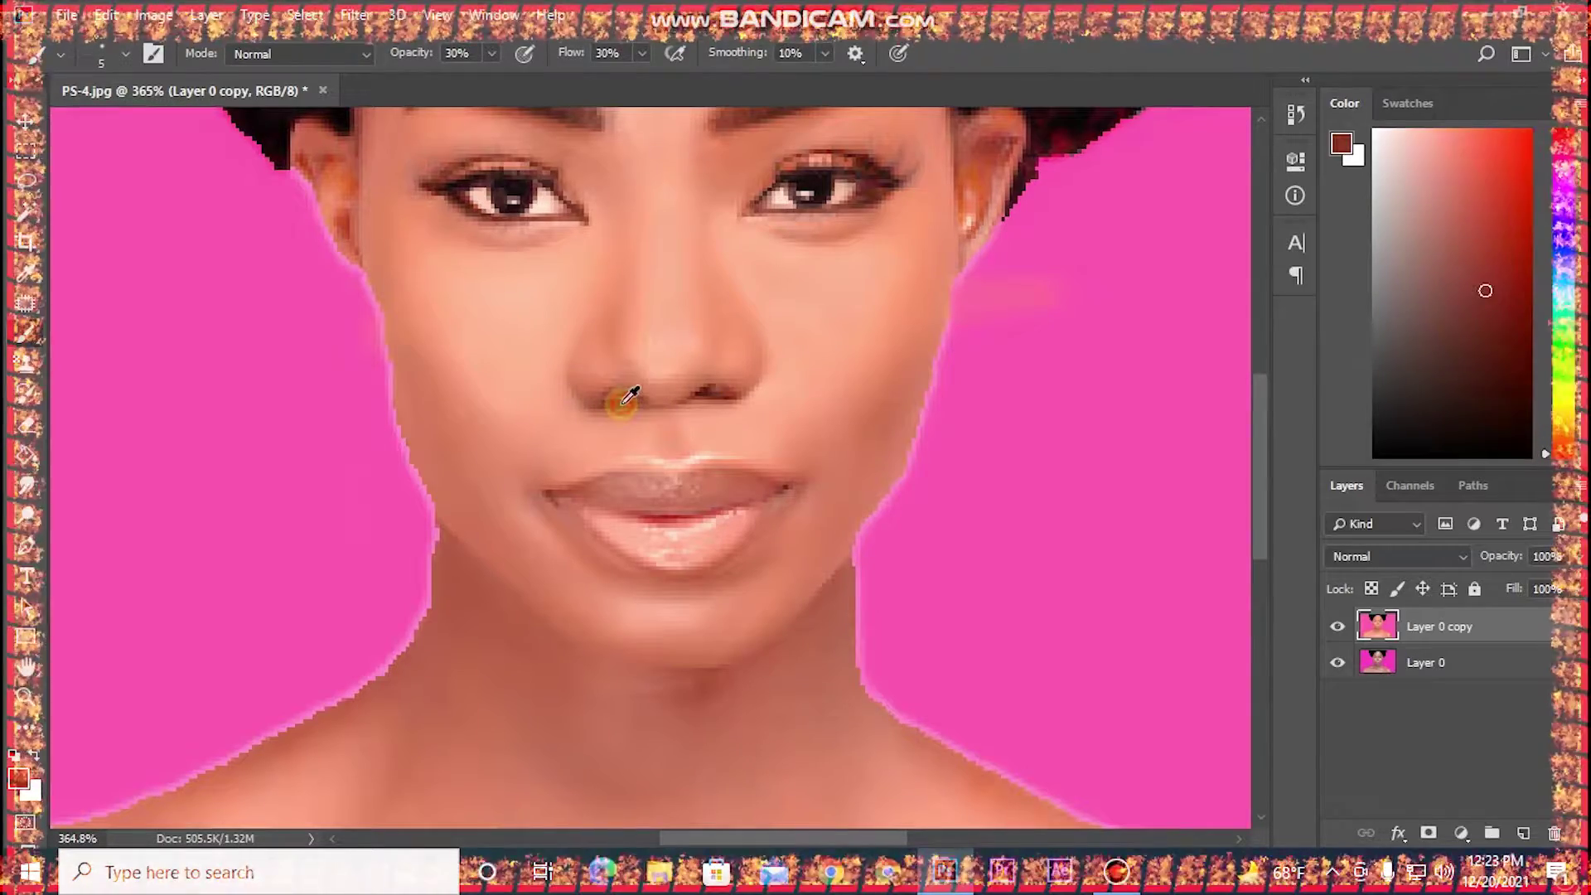
scroll(675, 411, "down", 6)
left_click(1001, 455, "alt")
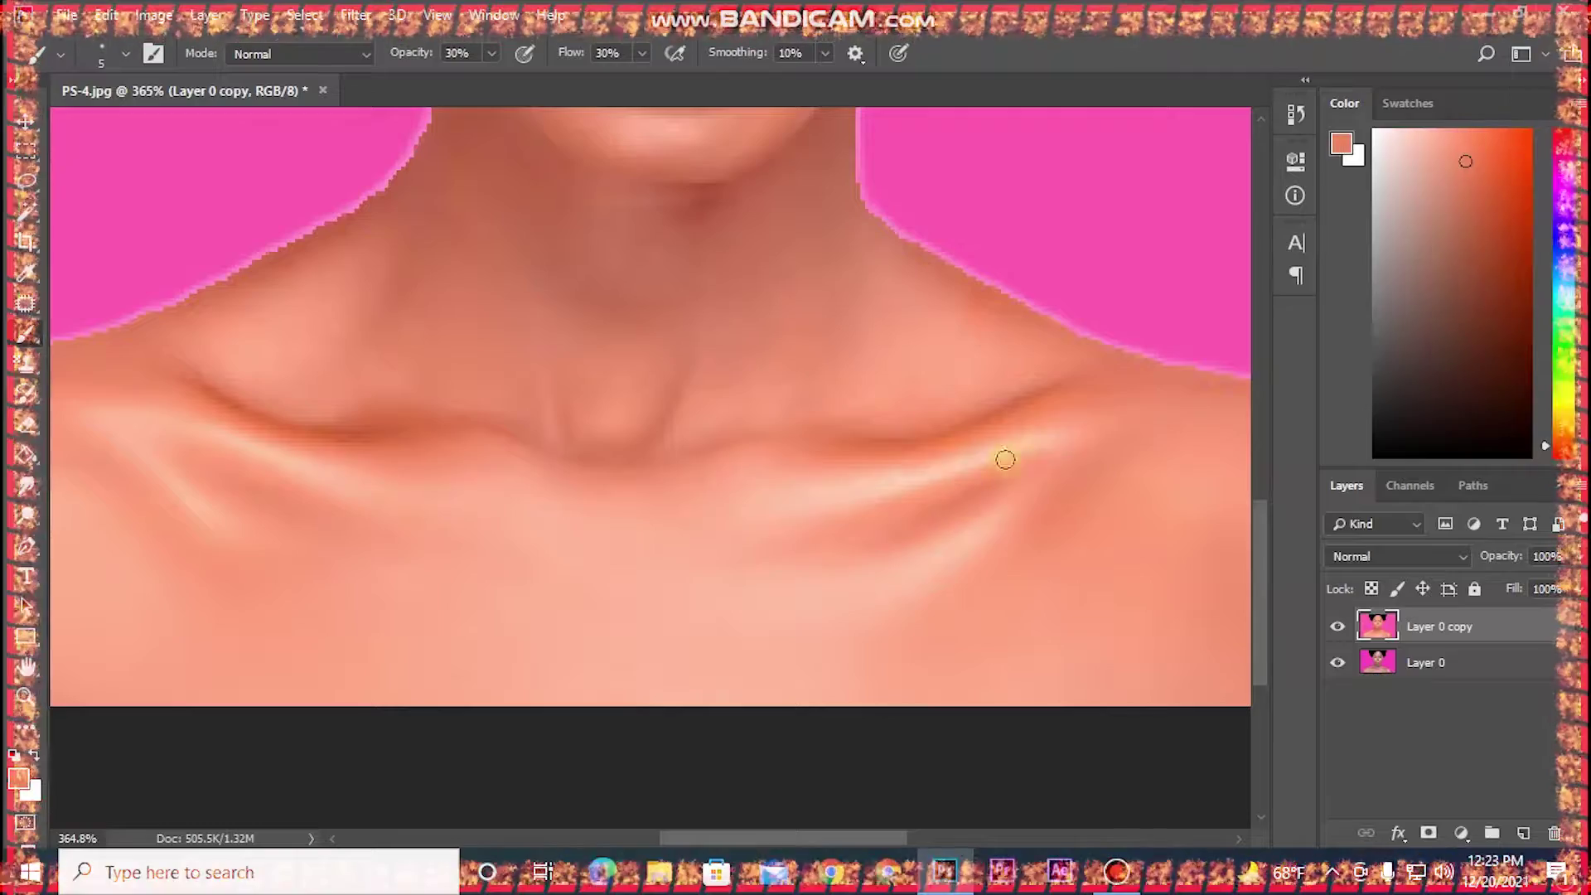
key("bracketright")
key("bracketright")
key("bracketright")
key("bracketright")
scroll(807, 600, "down", 2)
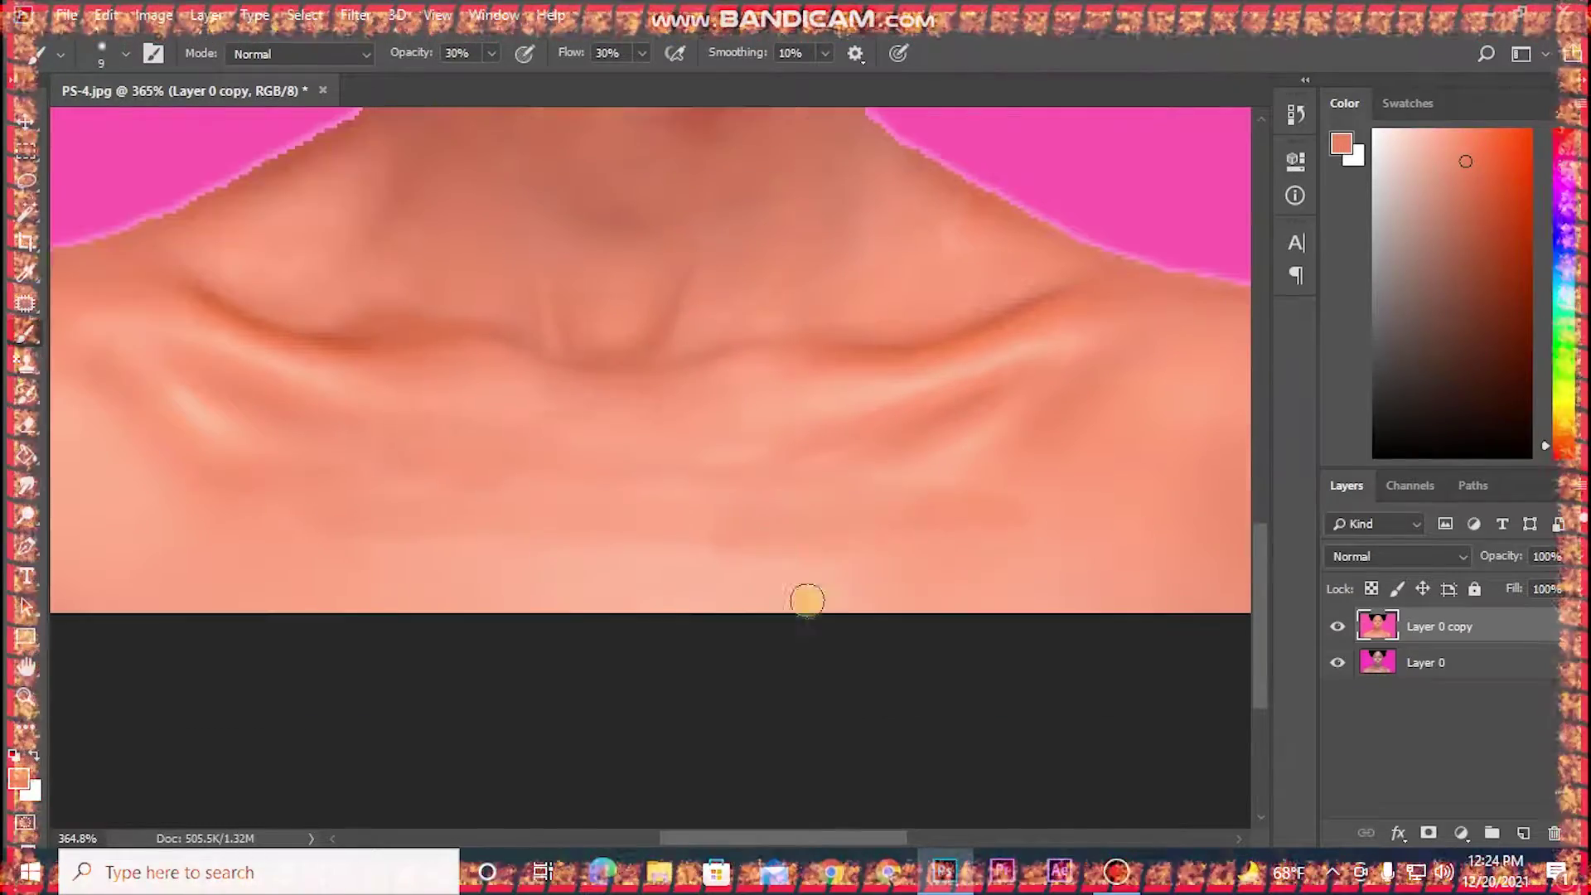
scroll(539, 549, "left", 5)
scroll(823, 500, "down", 1)
scroll(930, 450, "right", 10)
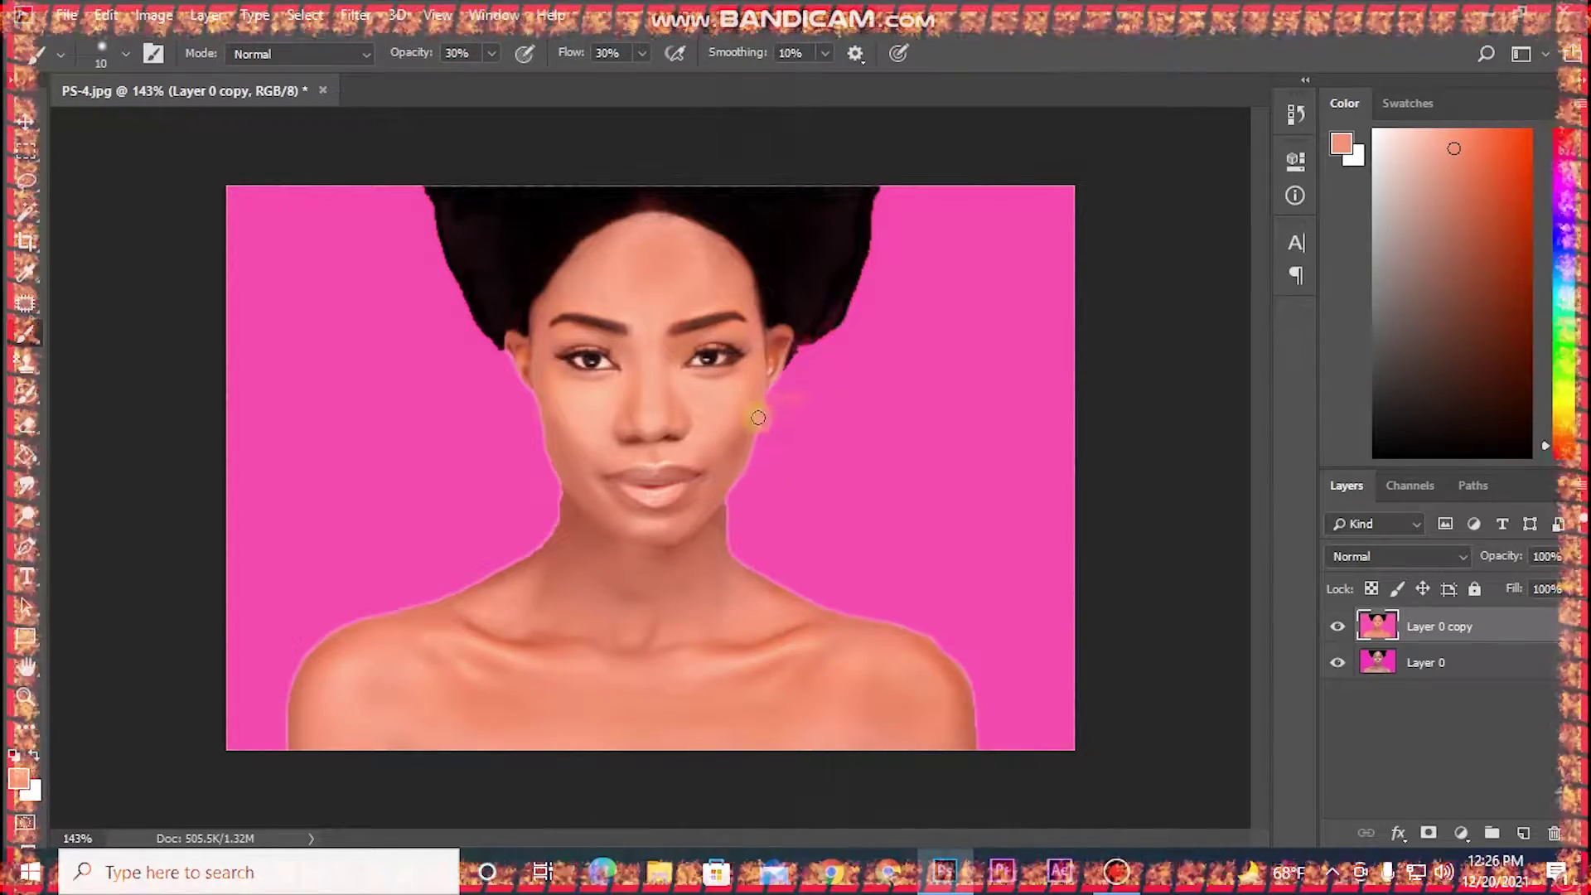
Add a new empty layer above Layer 0 copy and set the Brush opacity and flow to 100%.
left_click(1523, 833)
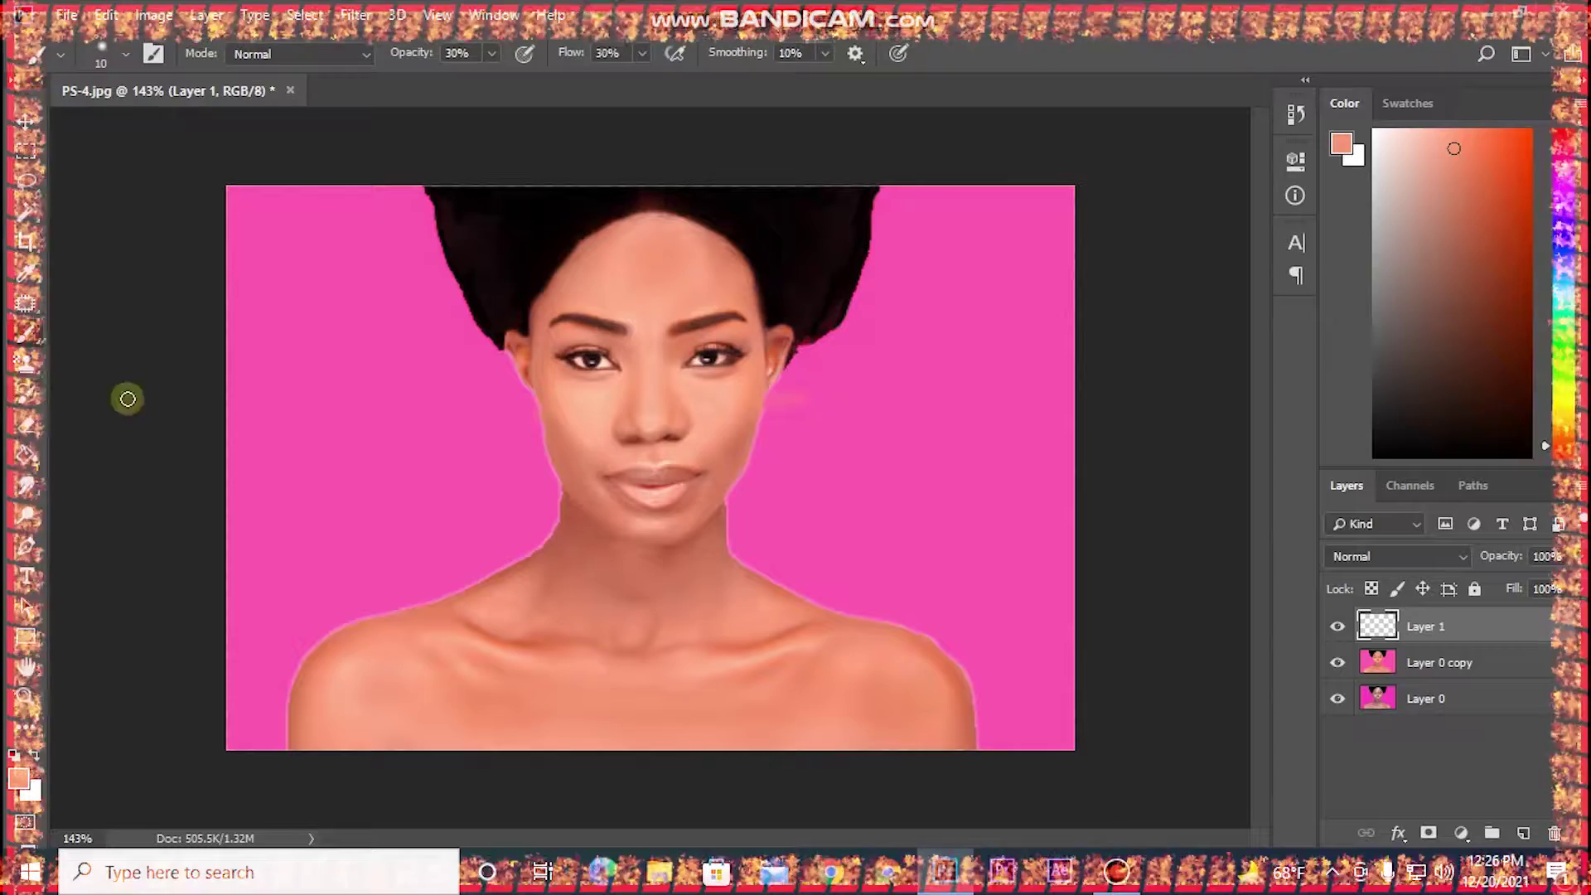
left_click(31, 133)
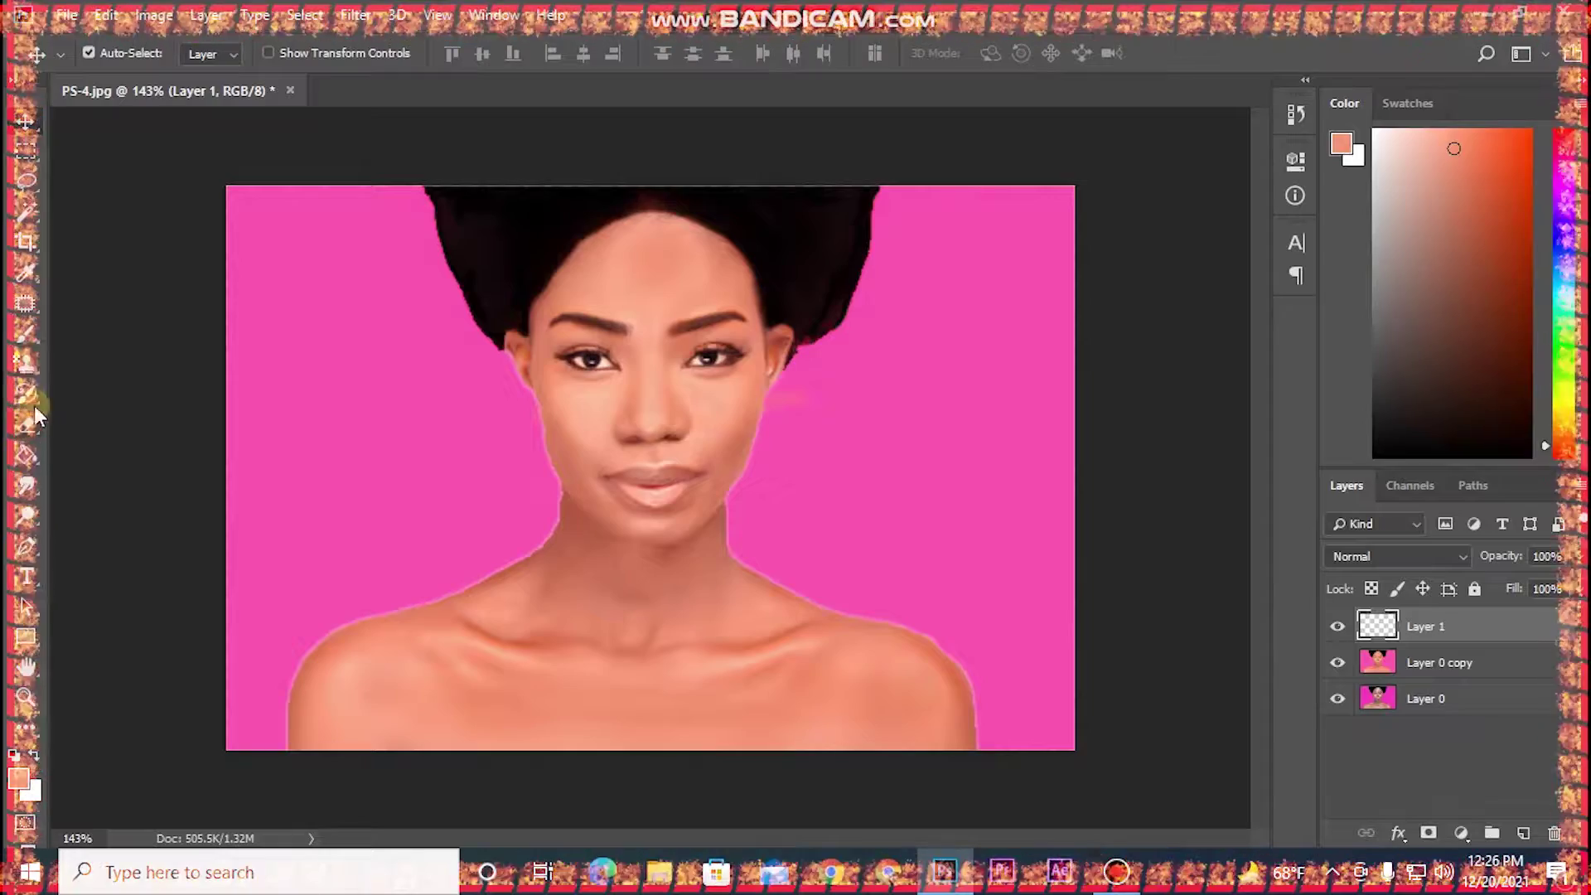
left_click(21, 344)
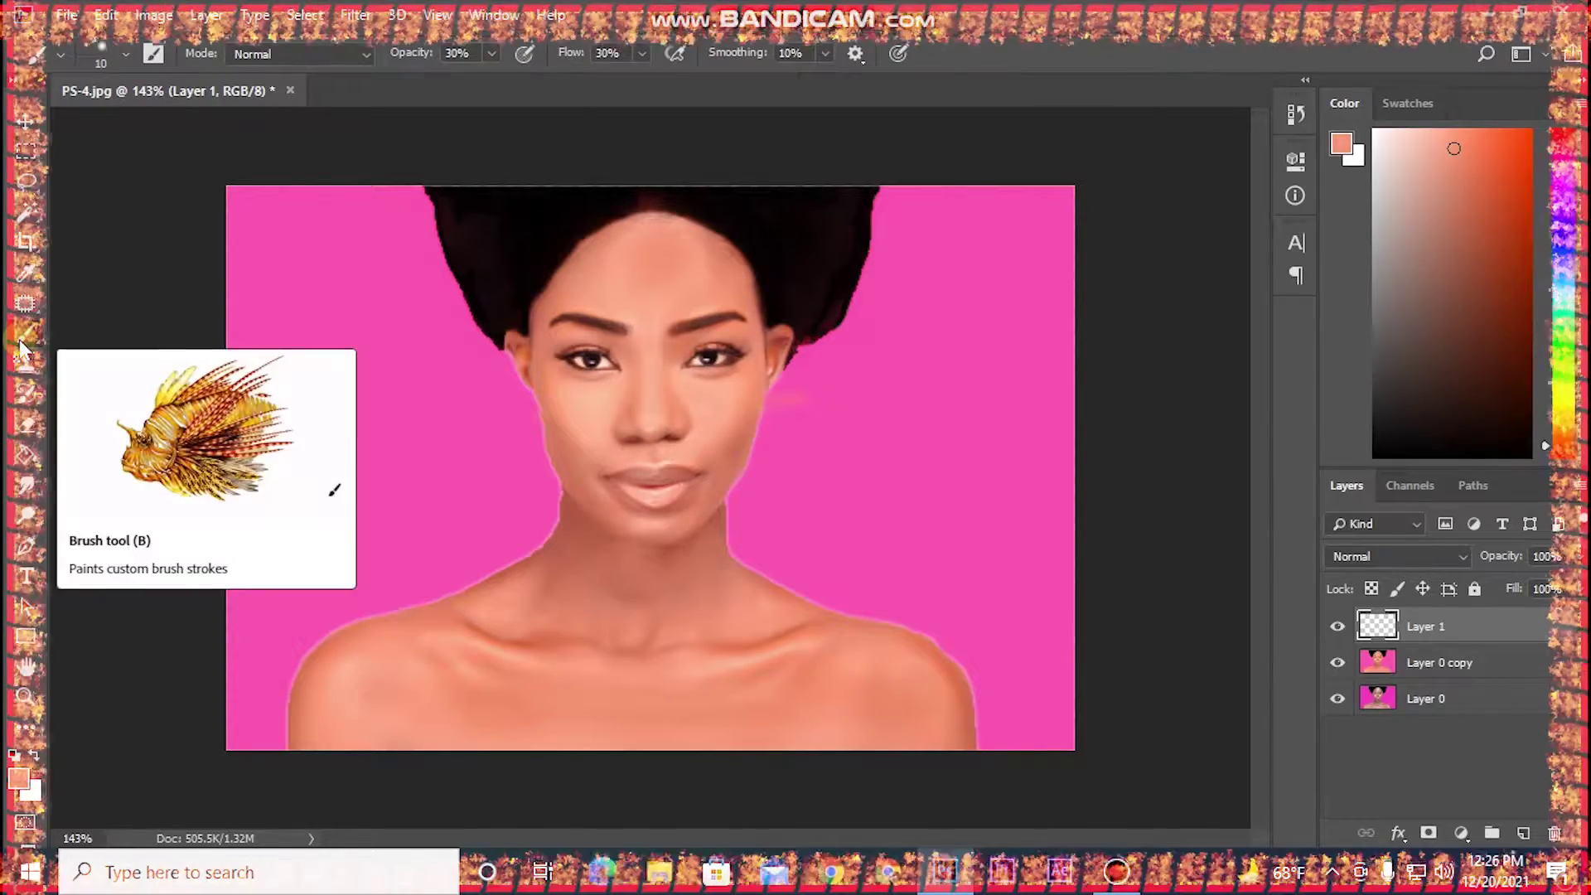
right_click(21, 346)
left_click(96, 330)
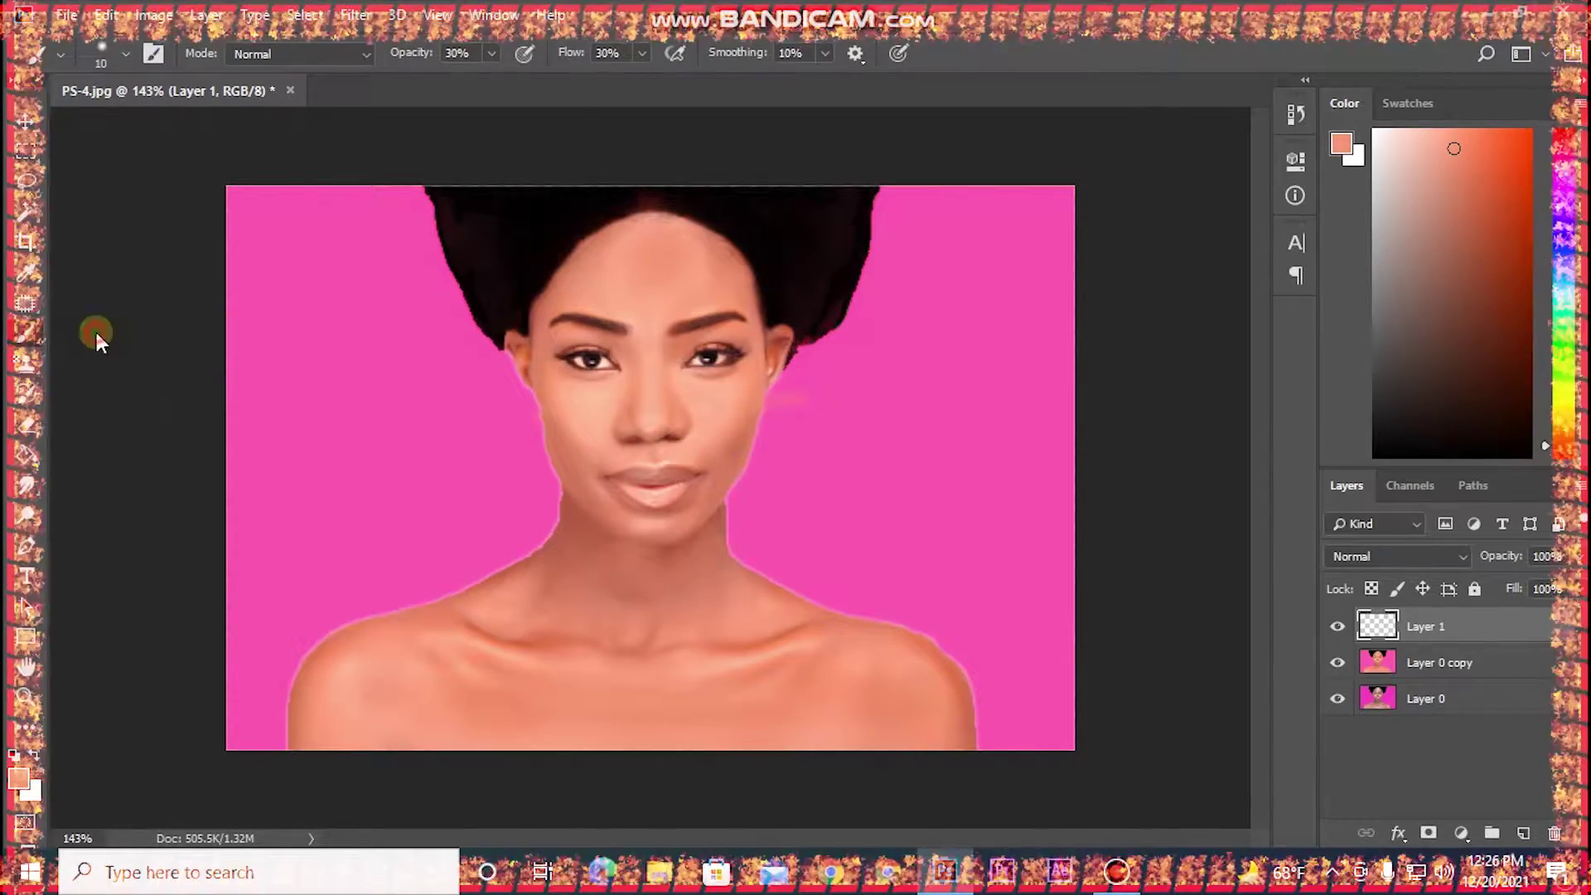
left_click(458, 52)
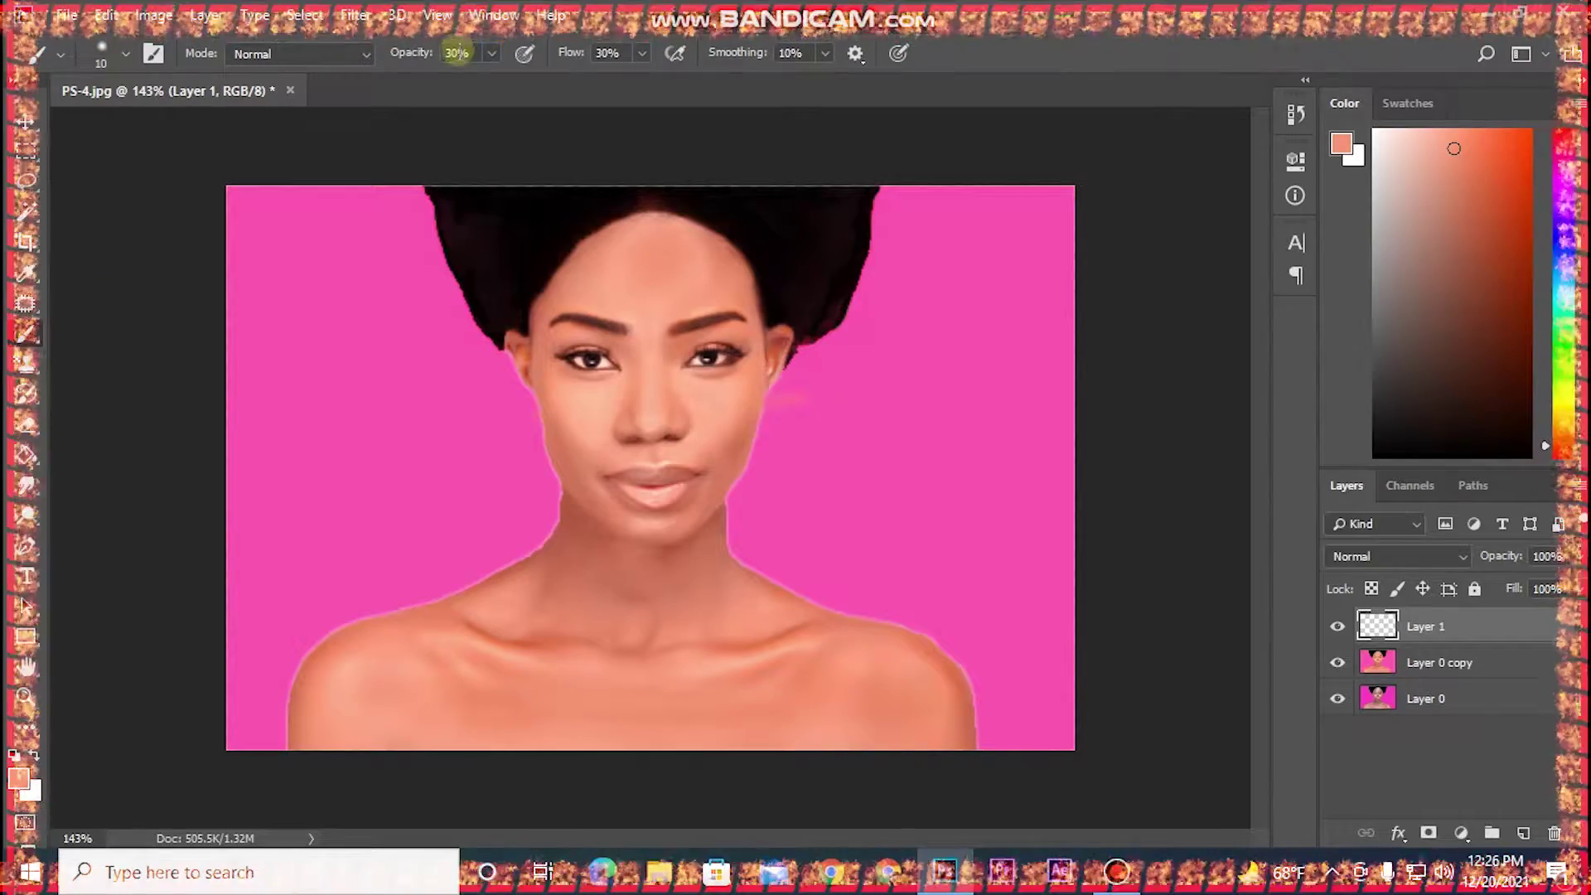
type("100")
key("Return")
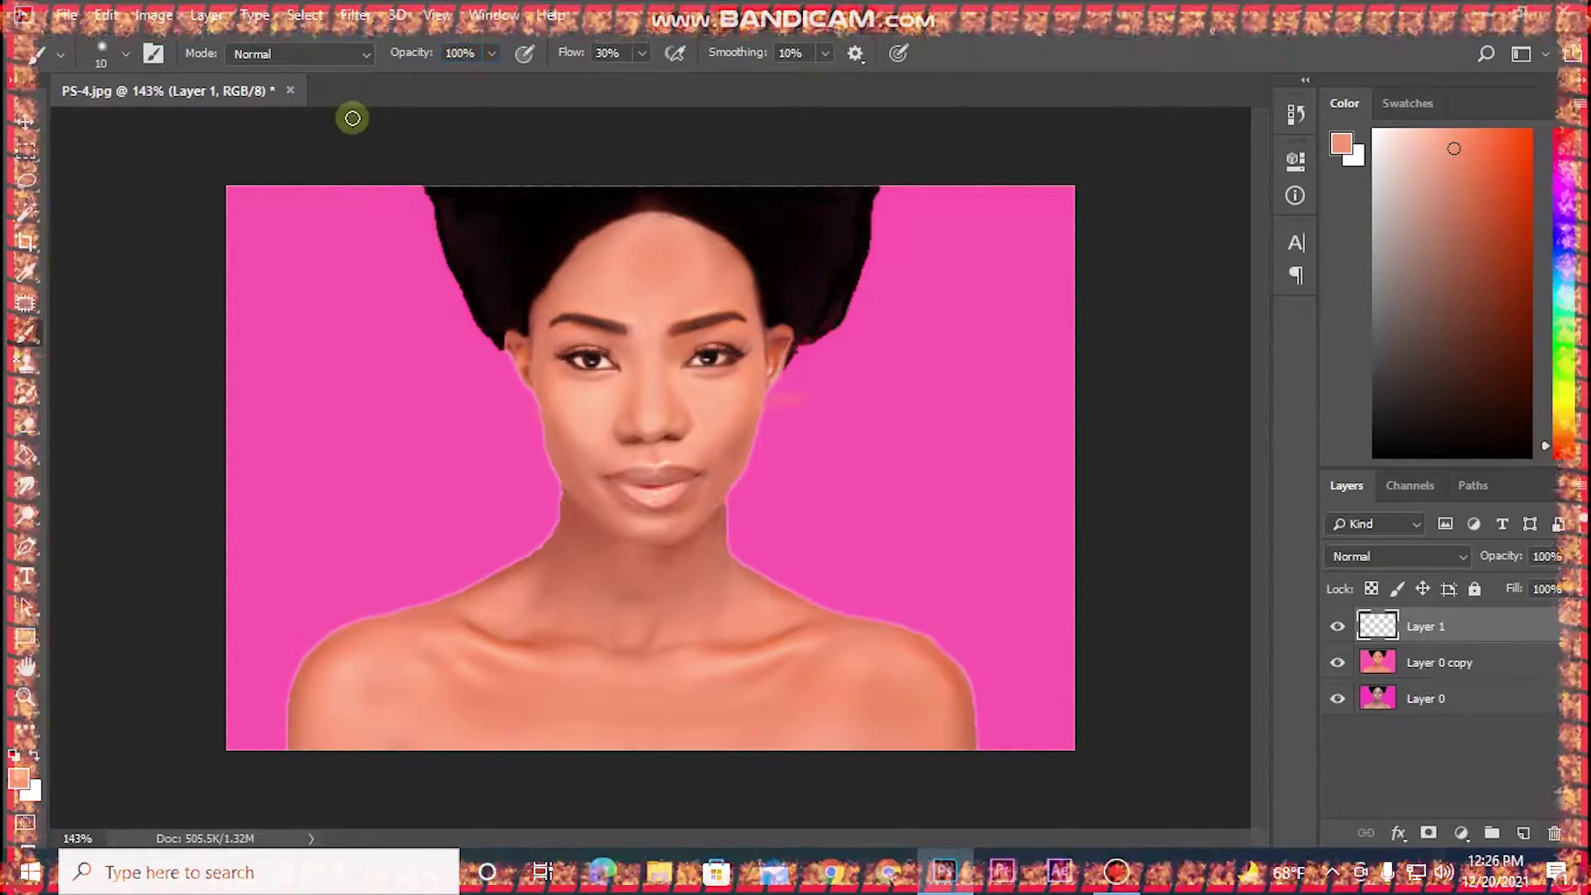
left_click(605, 52)
type("100")
key("Return")
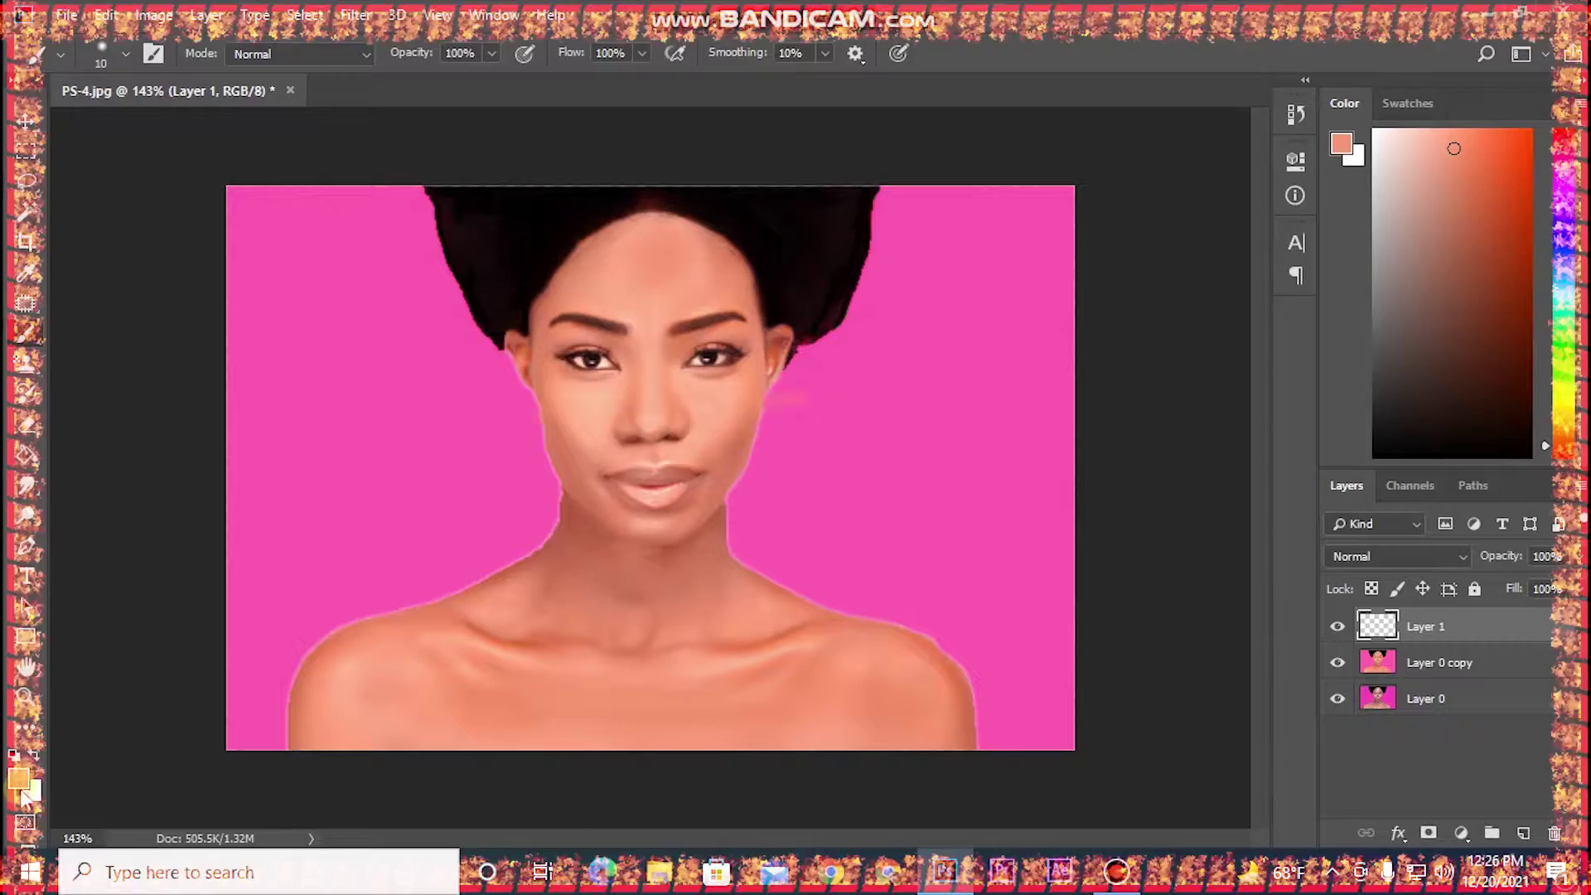
Set the foreground colour to the hot pink f5207f.
left_click(20, 783)
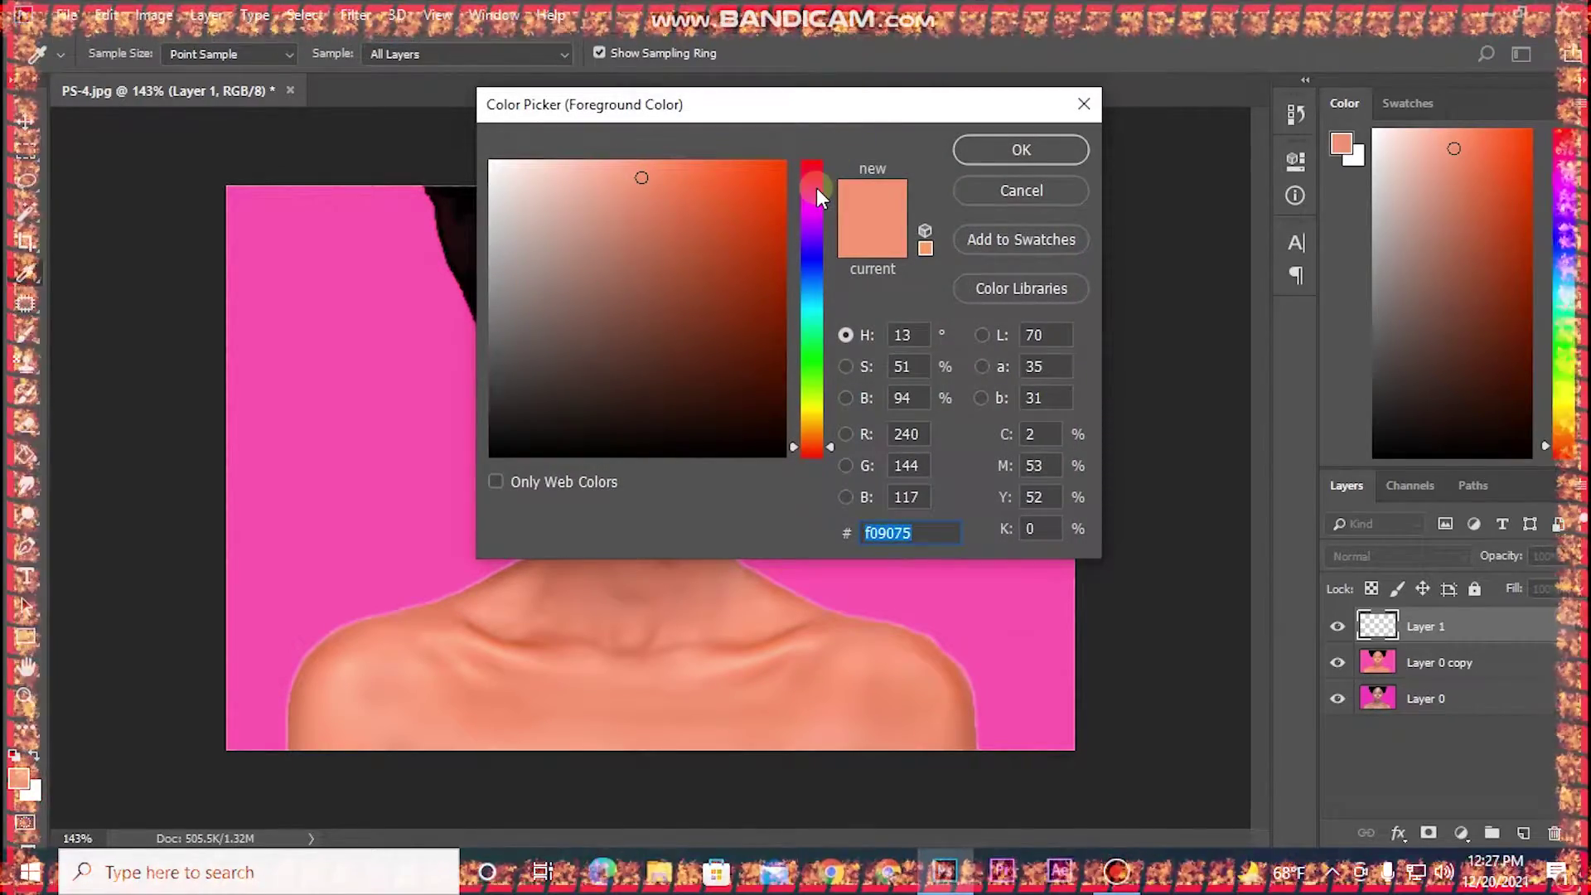
left_click_drag(817, 187, 795, 182)
left_click(747, 172)
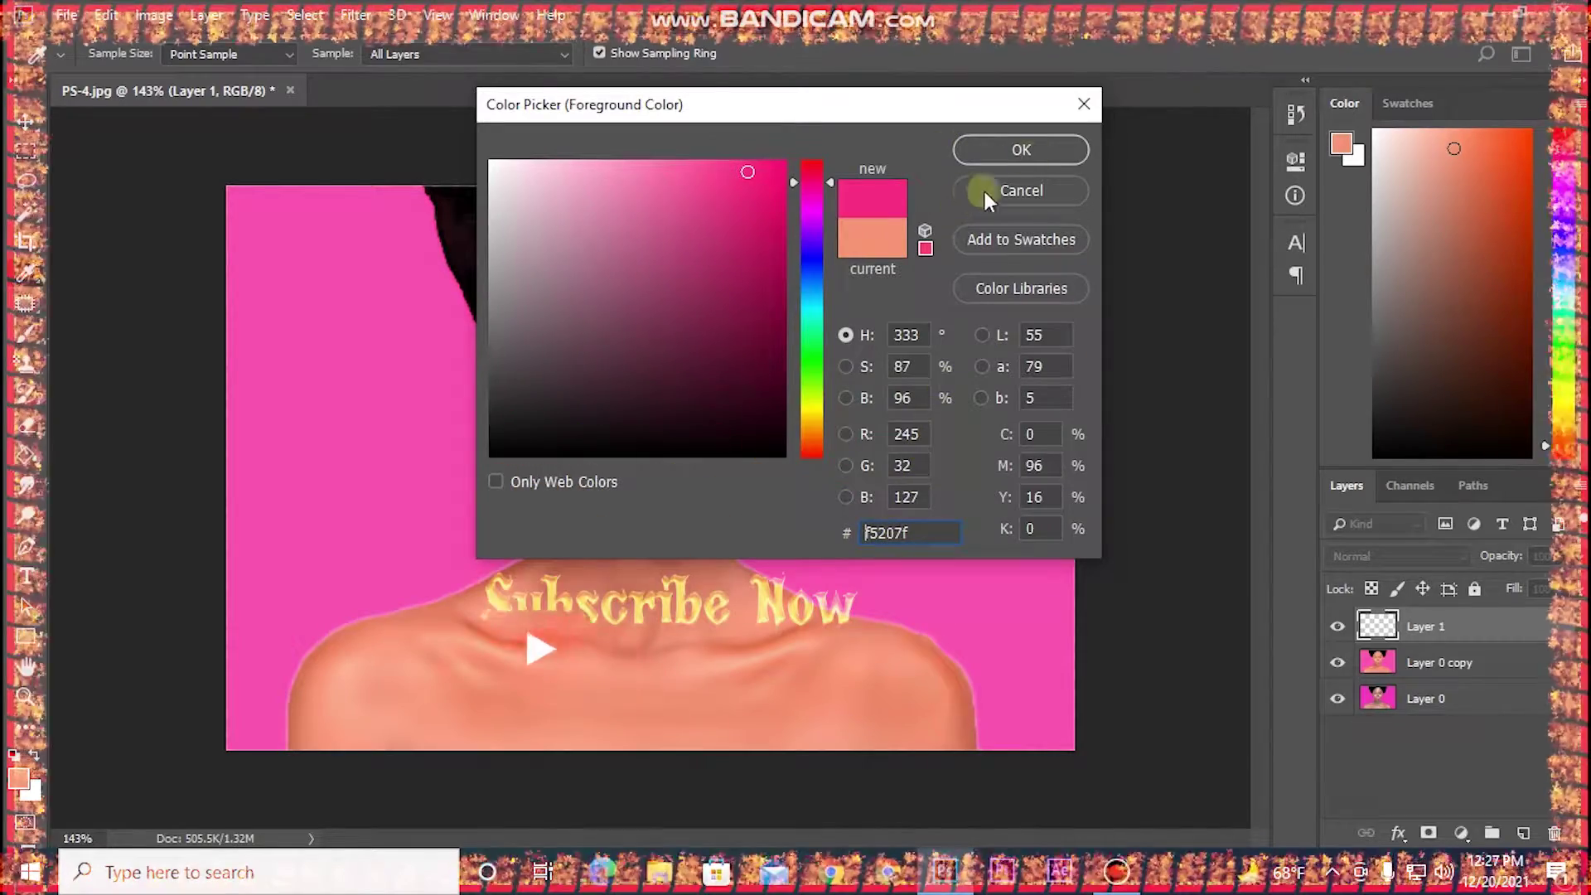
left_click(1036, 149)
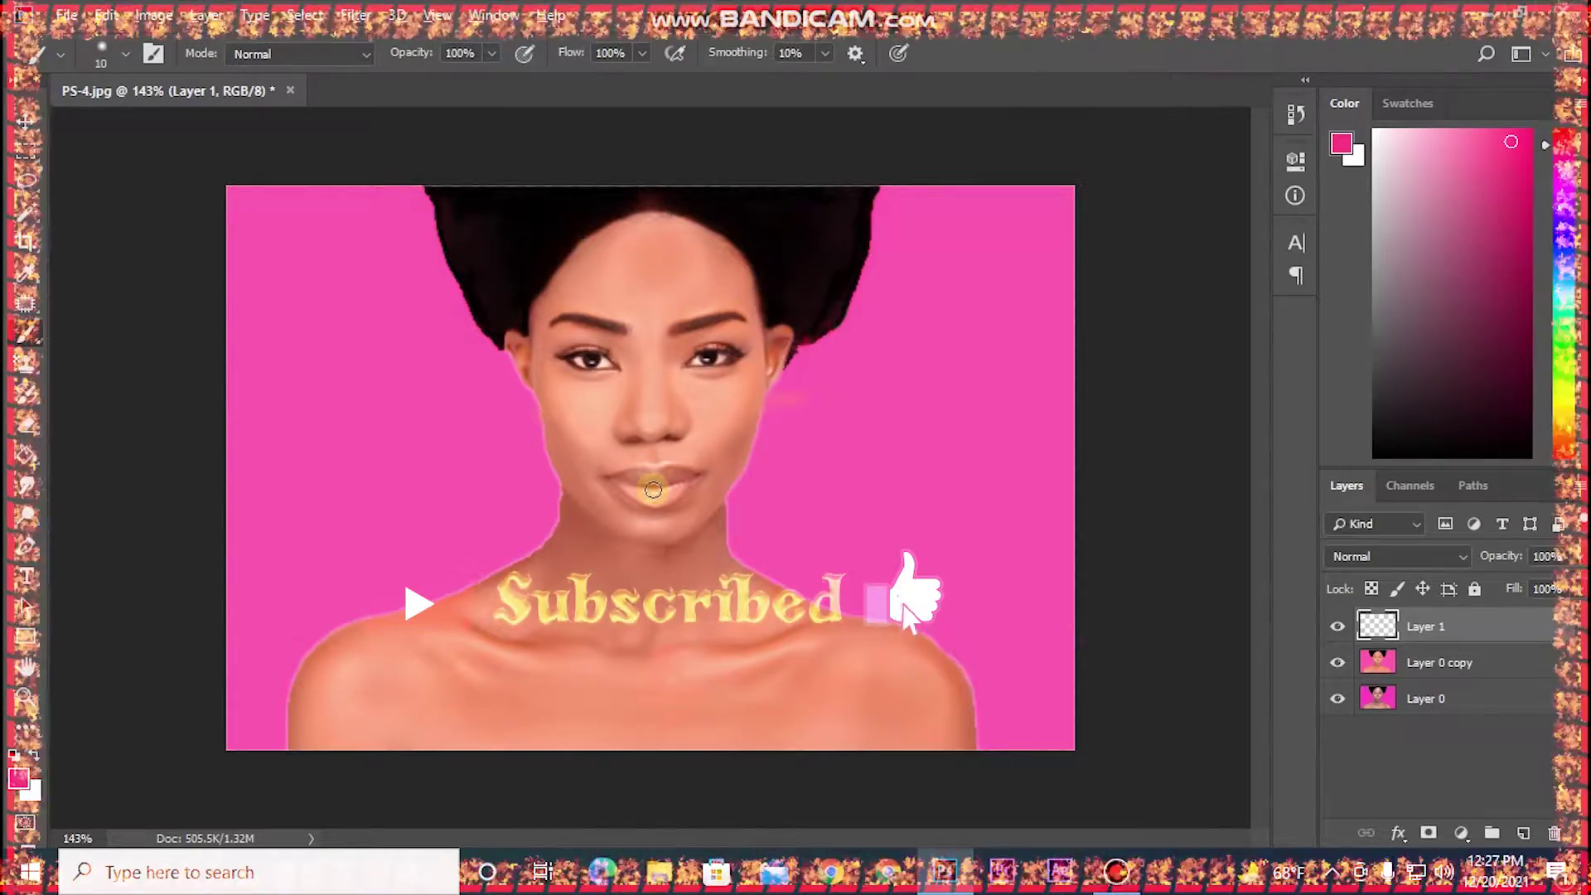
Outline the lips on Layer 1 with a size 3 brush and fill them in with the pink.
scroll(653, 489, "up", 5)
scroll(653, 490, "up", 1)
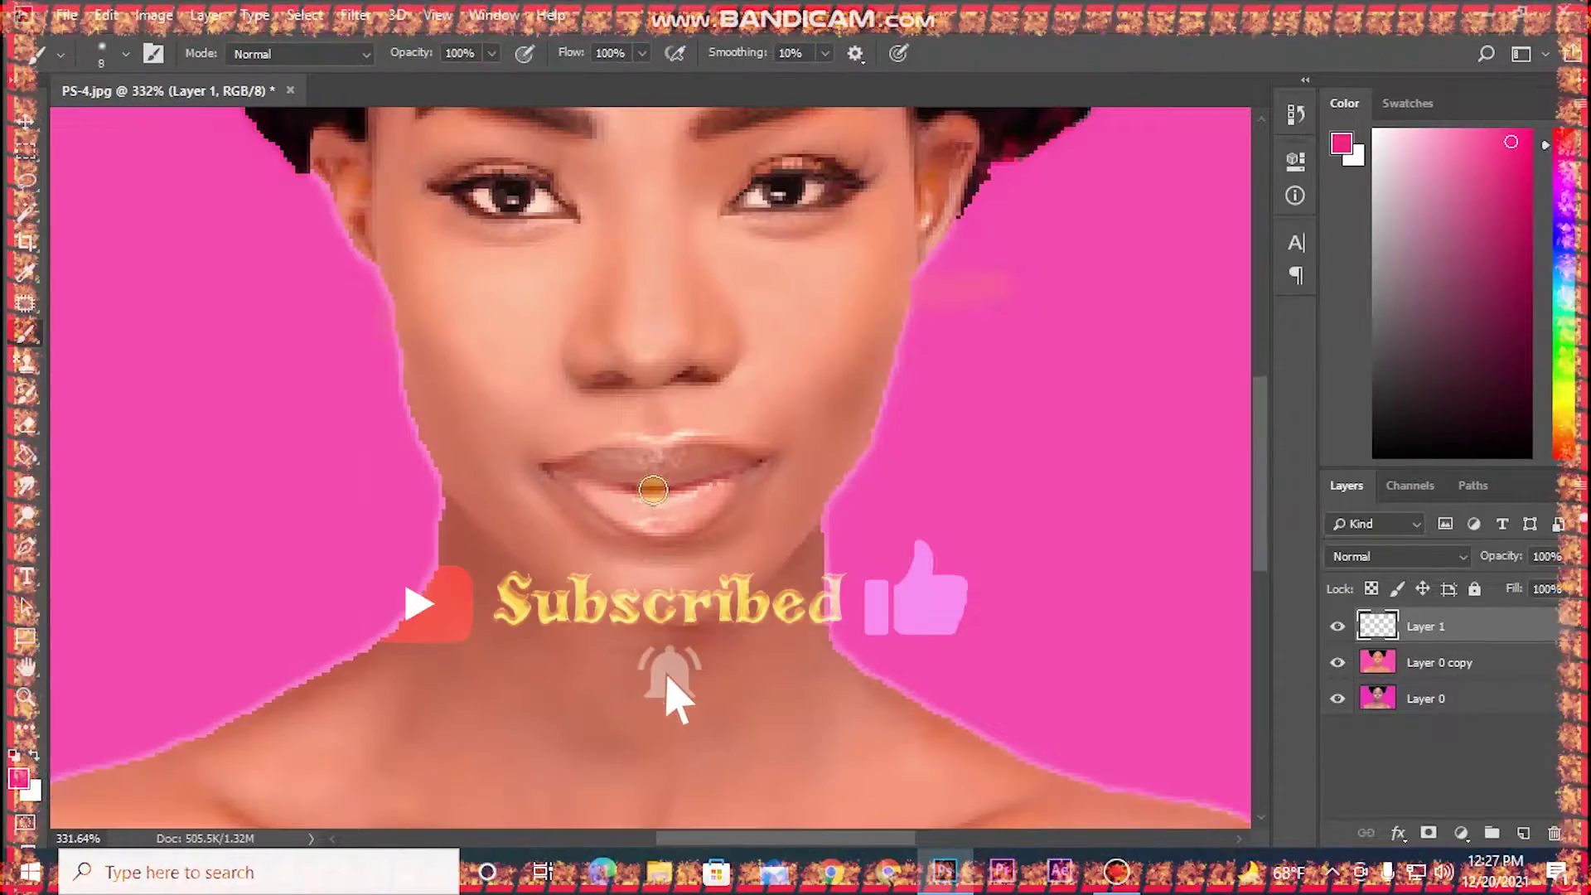
key("bracketleft")
key("bracketleft")
key("bracketleft")
key("bracketleft")
key("bracketleft")
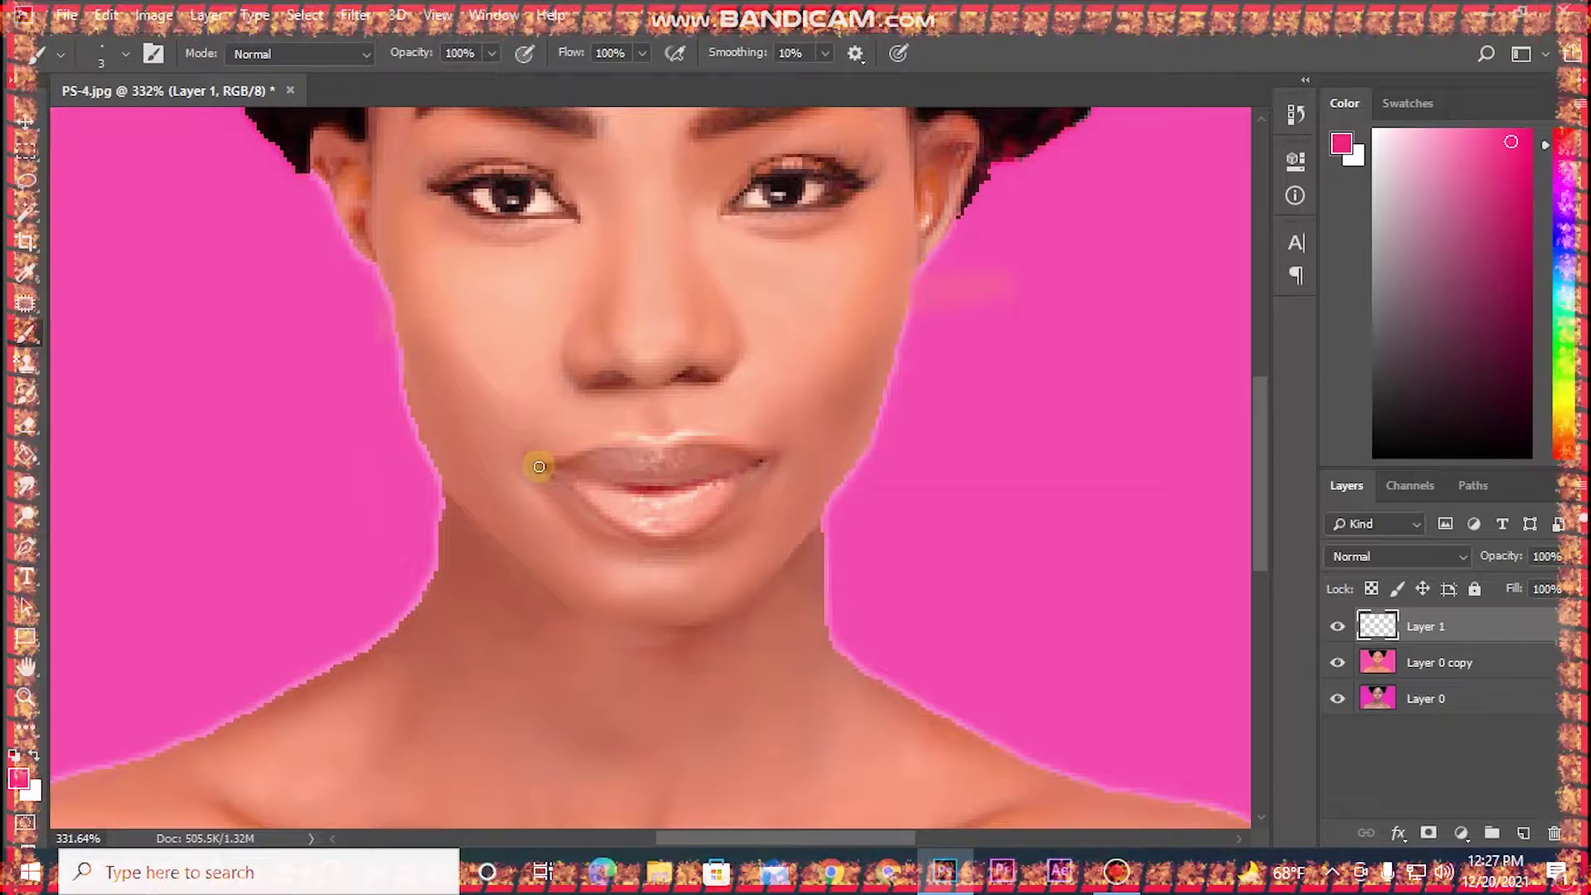
mouse_move(538, 467)
left_mouse_down()
mouse_move(650, 530)
mouse_move(540, 479)
mouse_move(779, 454)
left_mouse_up()
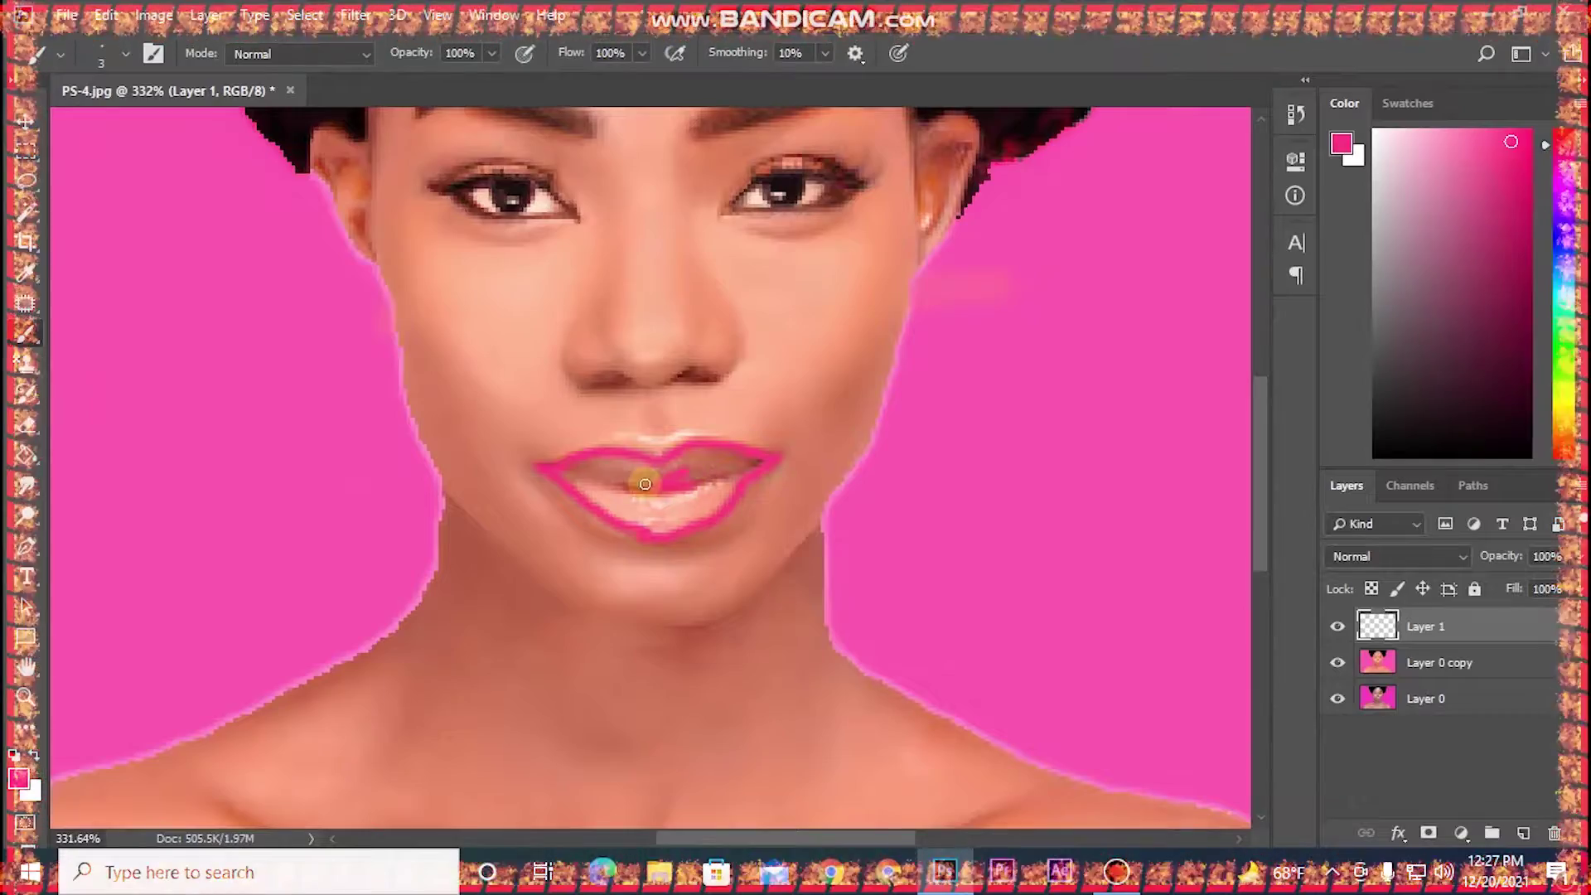
mouse_move(645, 483)
left_mouse_down()
mouse_move(706, 502)
mouse_move(762, 454)
left_mouse_up()
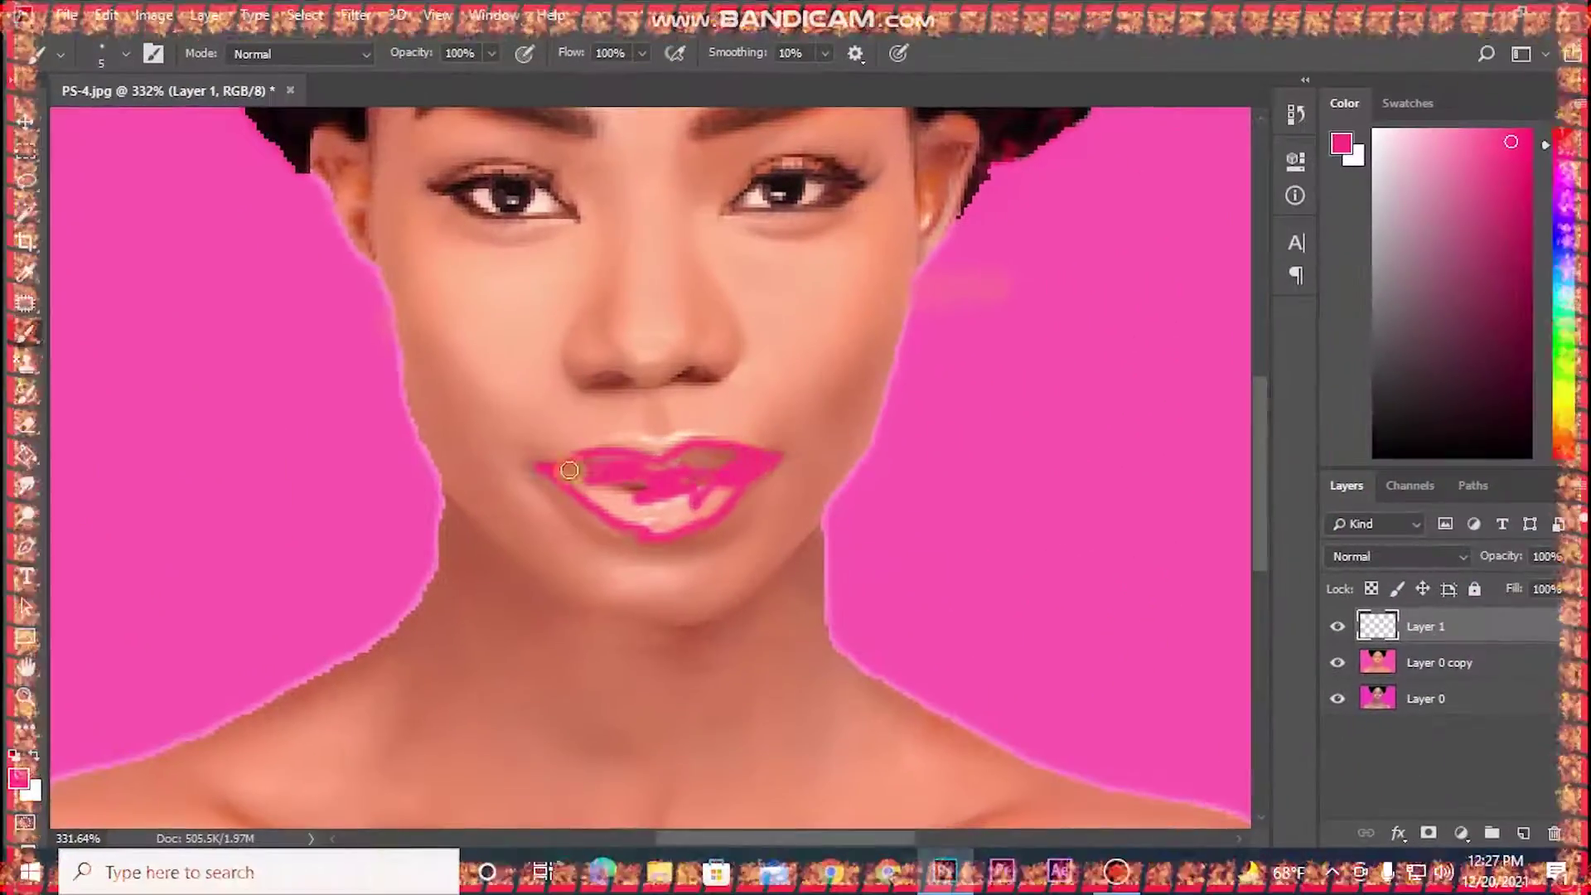
left_click_drag(704, 456, 604, 457)
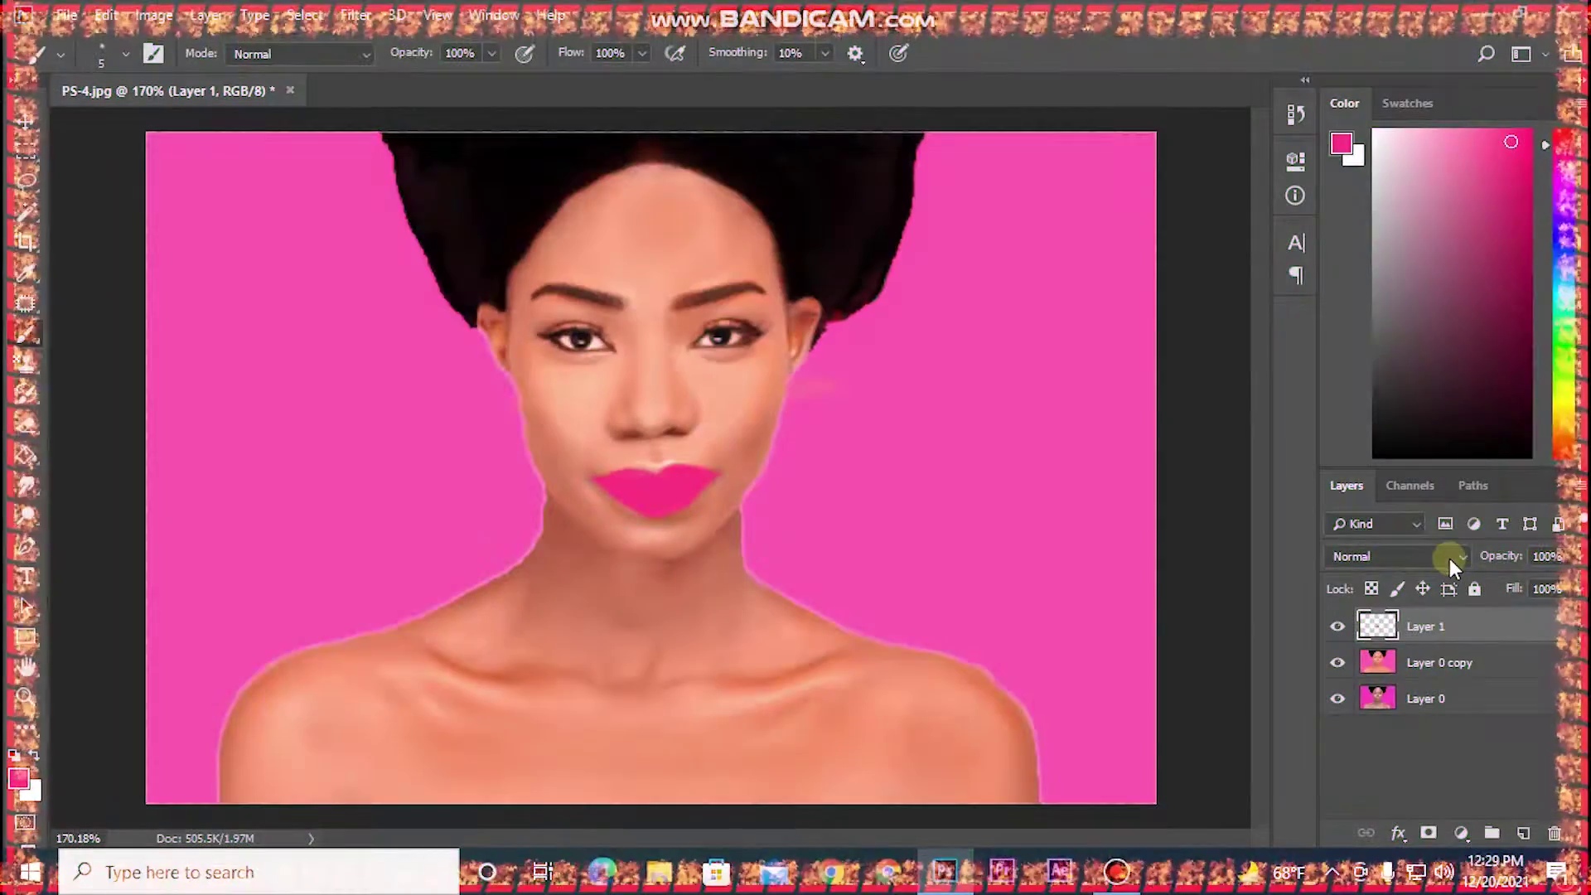
Set the lip layer's blend mode to Multiply and tidy the lip edges with the Eraser at size 15.
left_click(1449, 559)
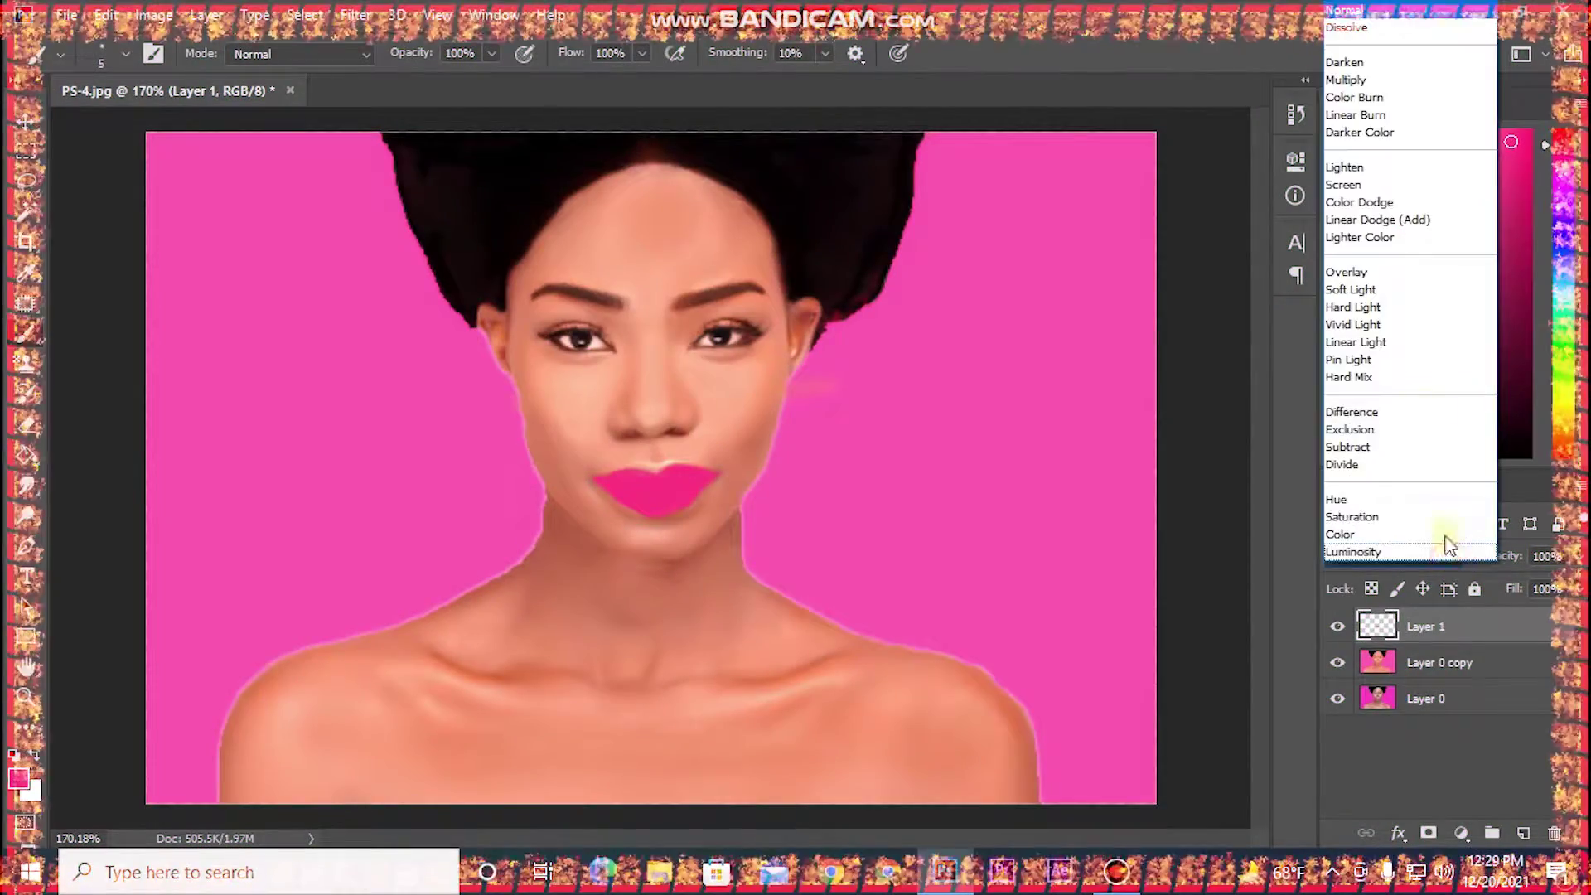
left_click(1392, 81)
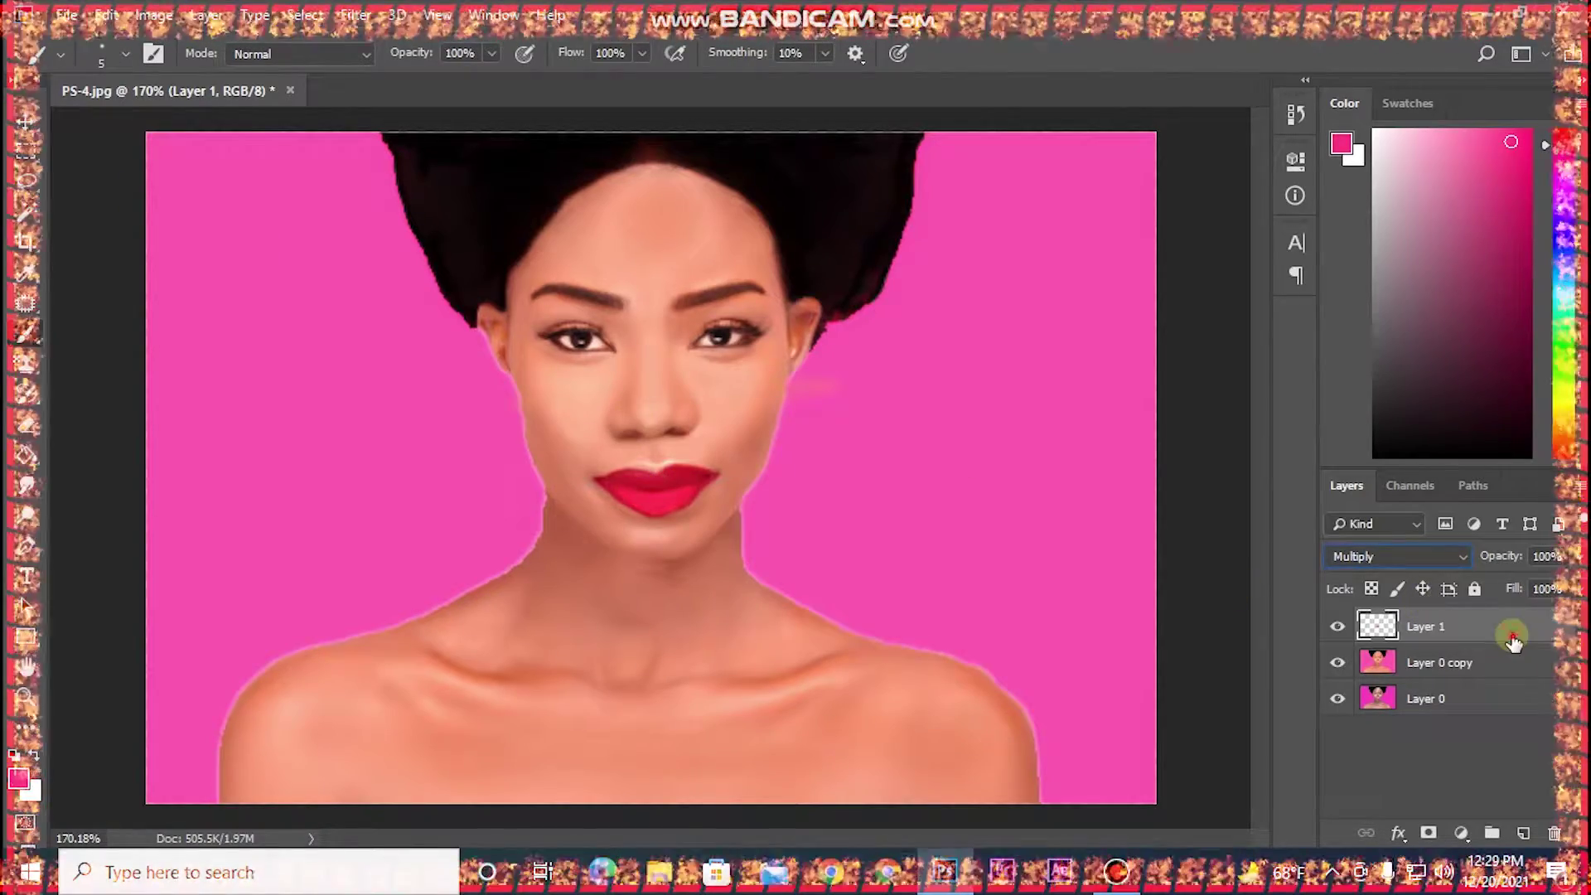
scroll(684, 527, "up", 3)
left_click(25, 424)
left_click(104, 424)
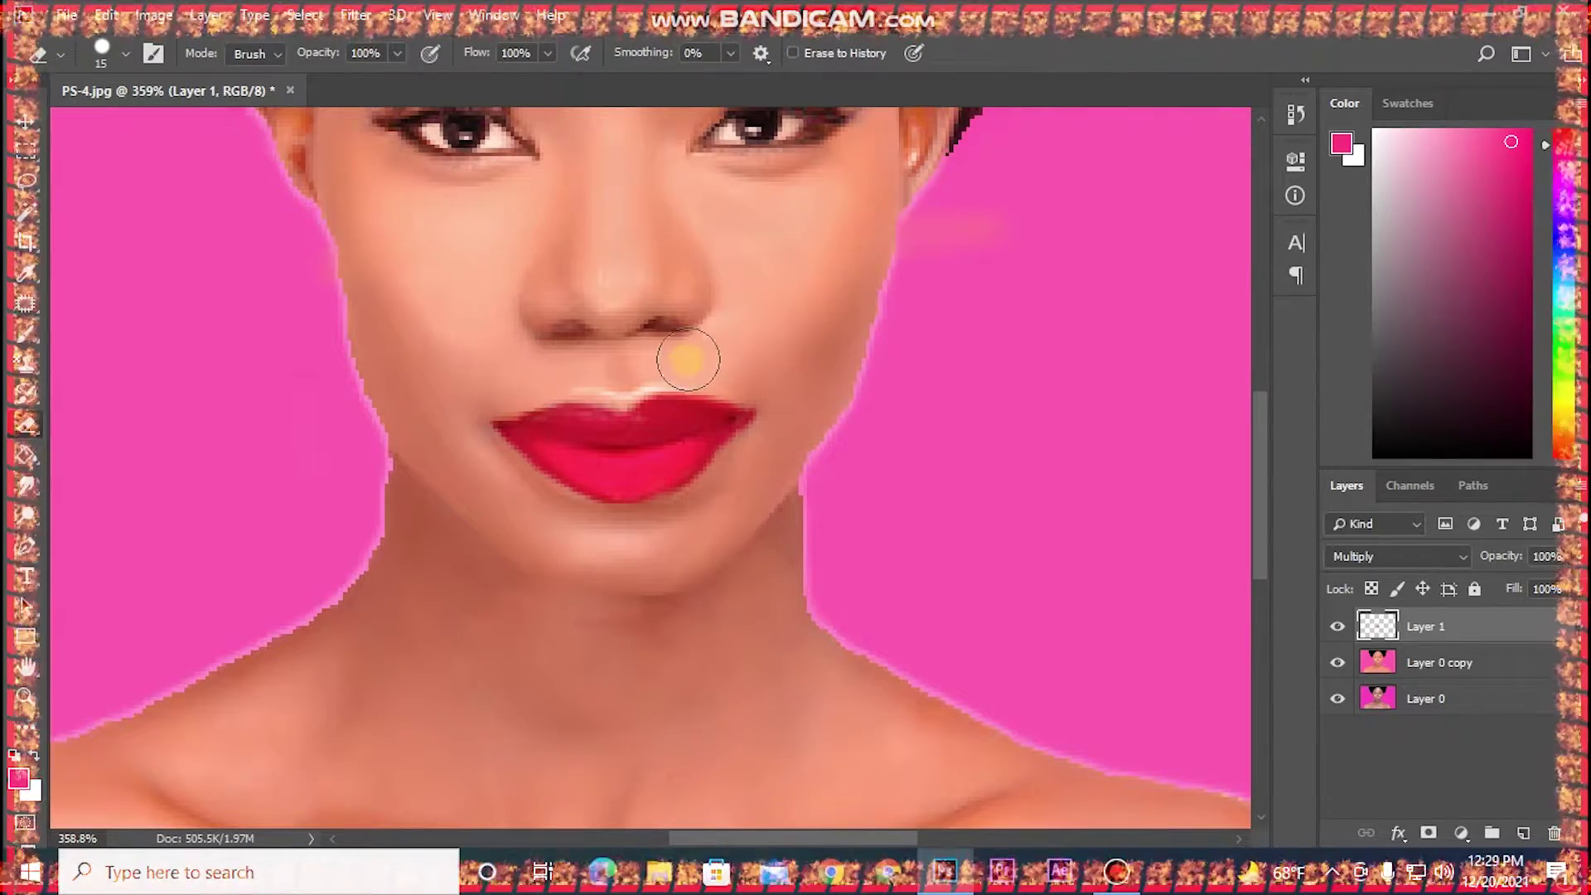
scroll(800, 359, "down", 5)
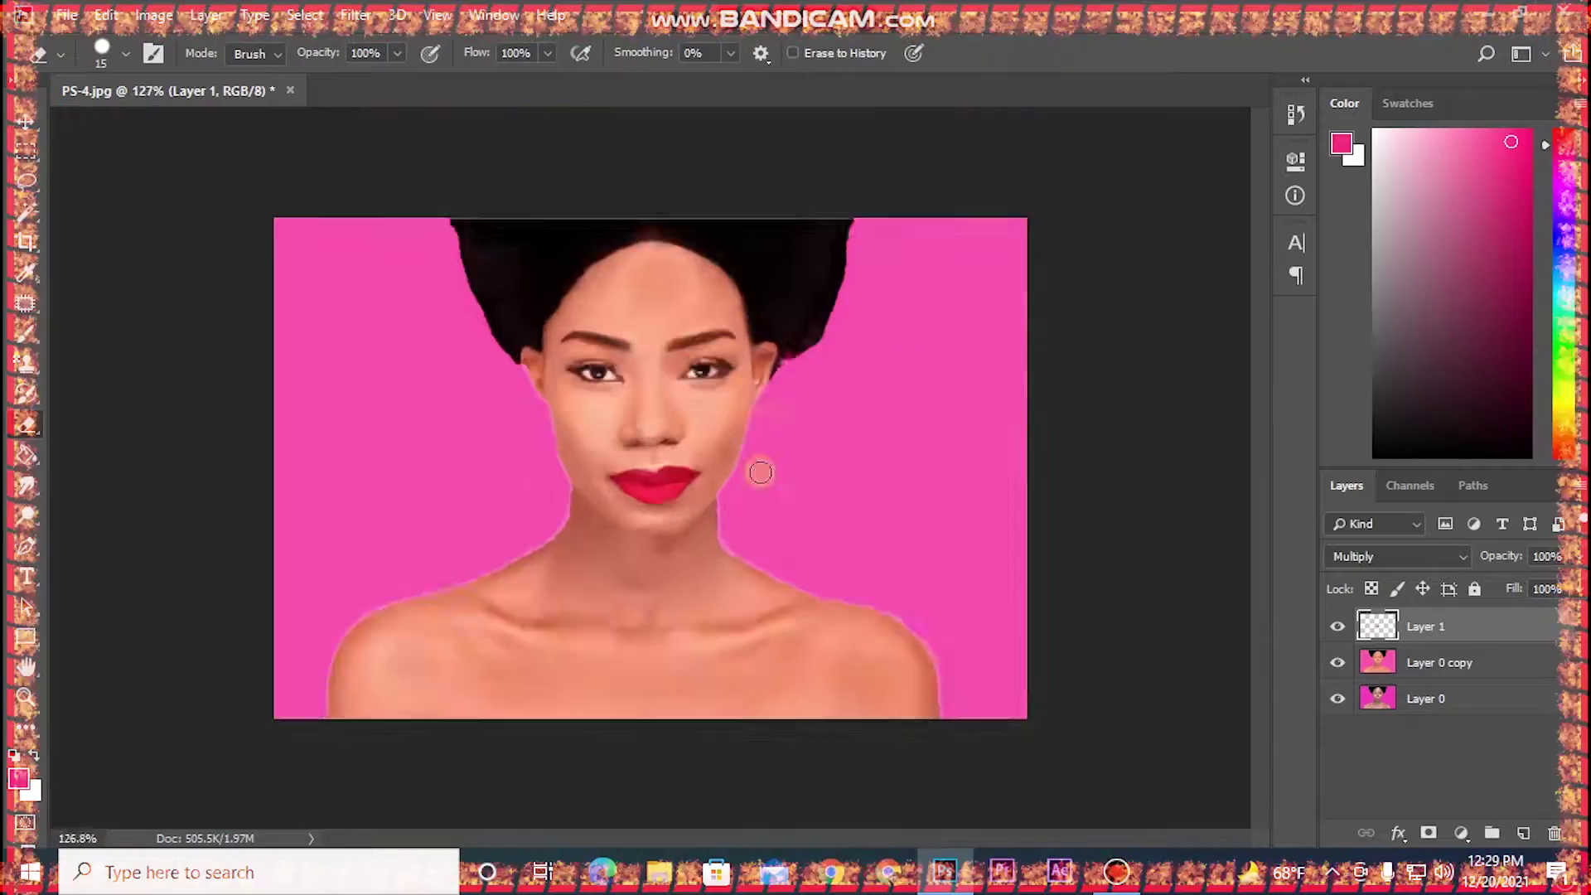
Merge Layer 1, Layer 0 copy and Layer 0 into a single layer.
left_click(1447, 702)
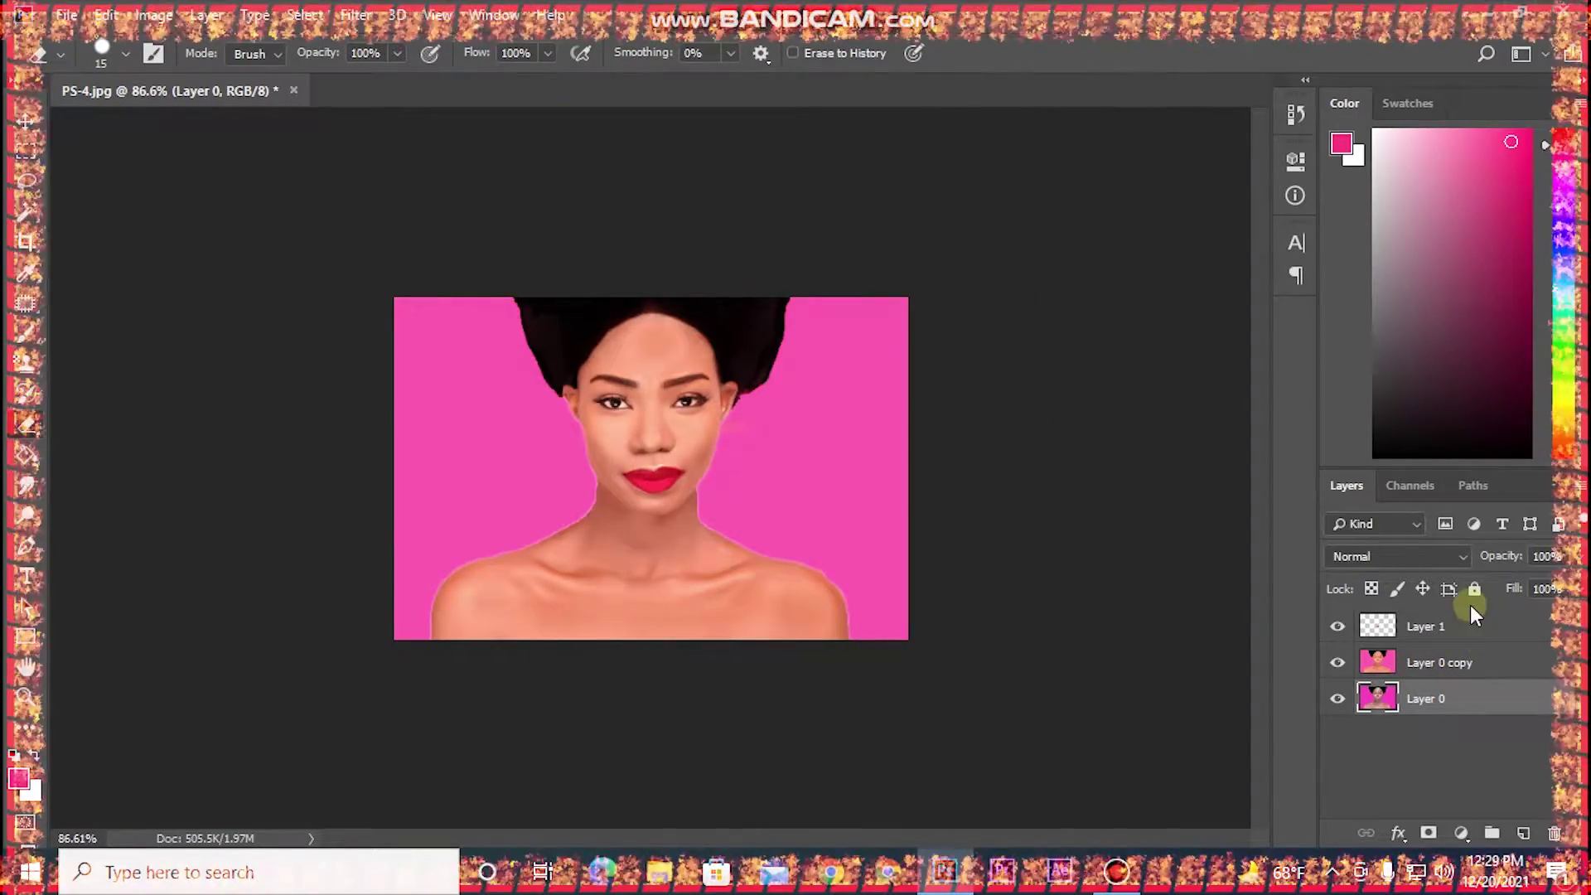
left_click(1472, 633)
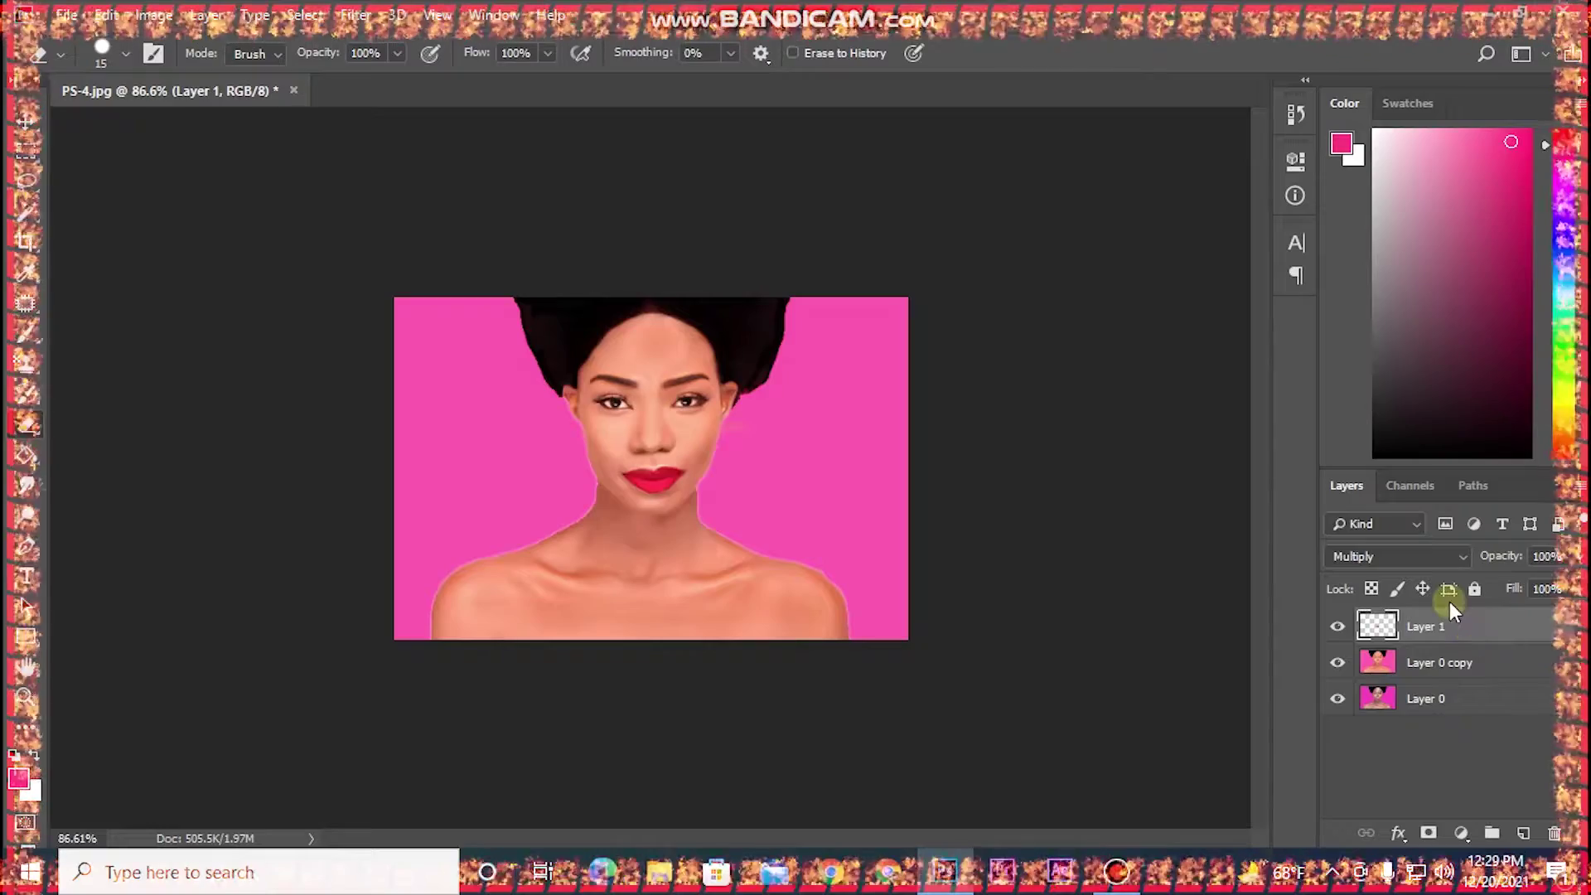
key("ctrl+shift+e")
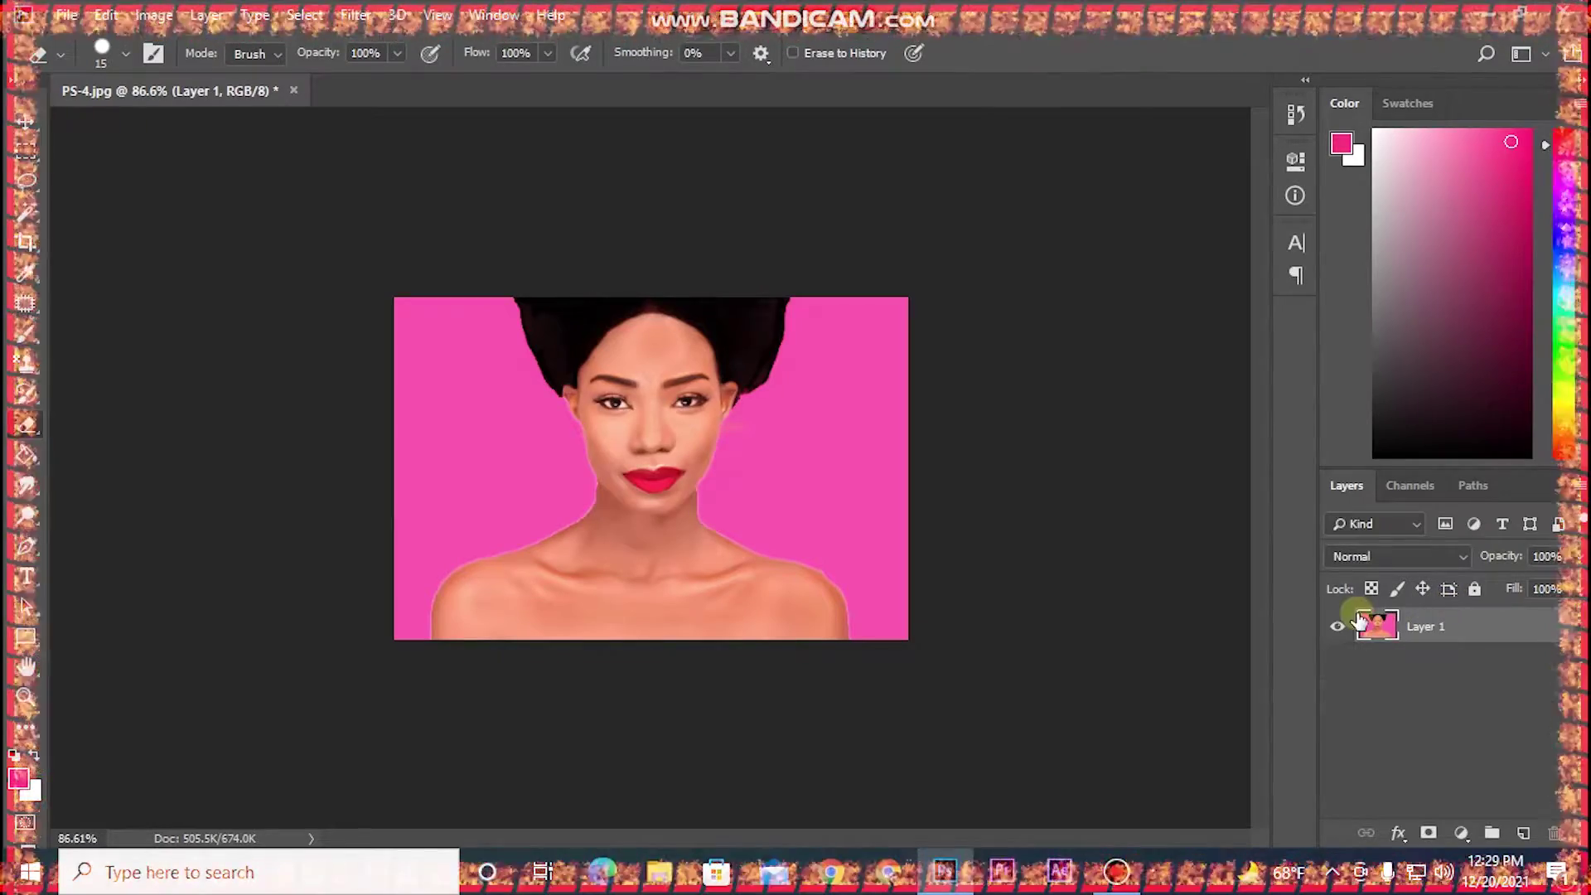
left_click(1427, 627)
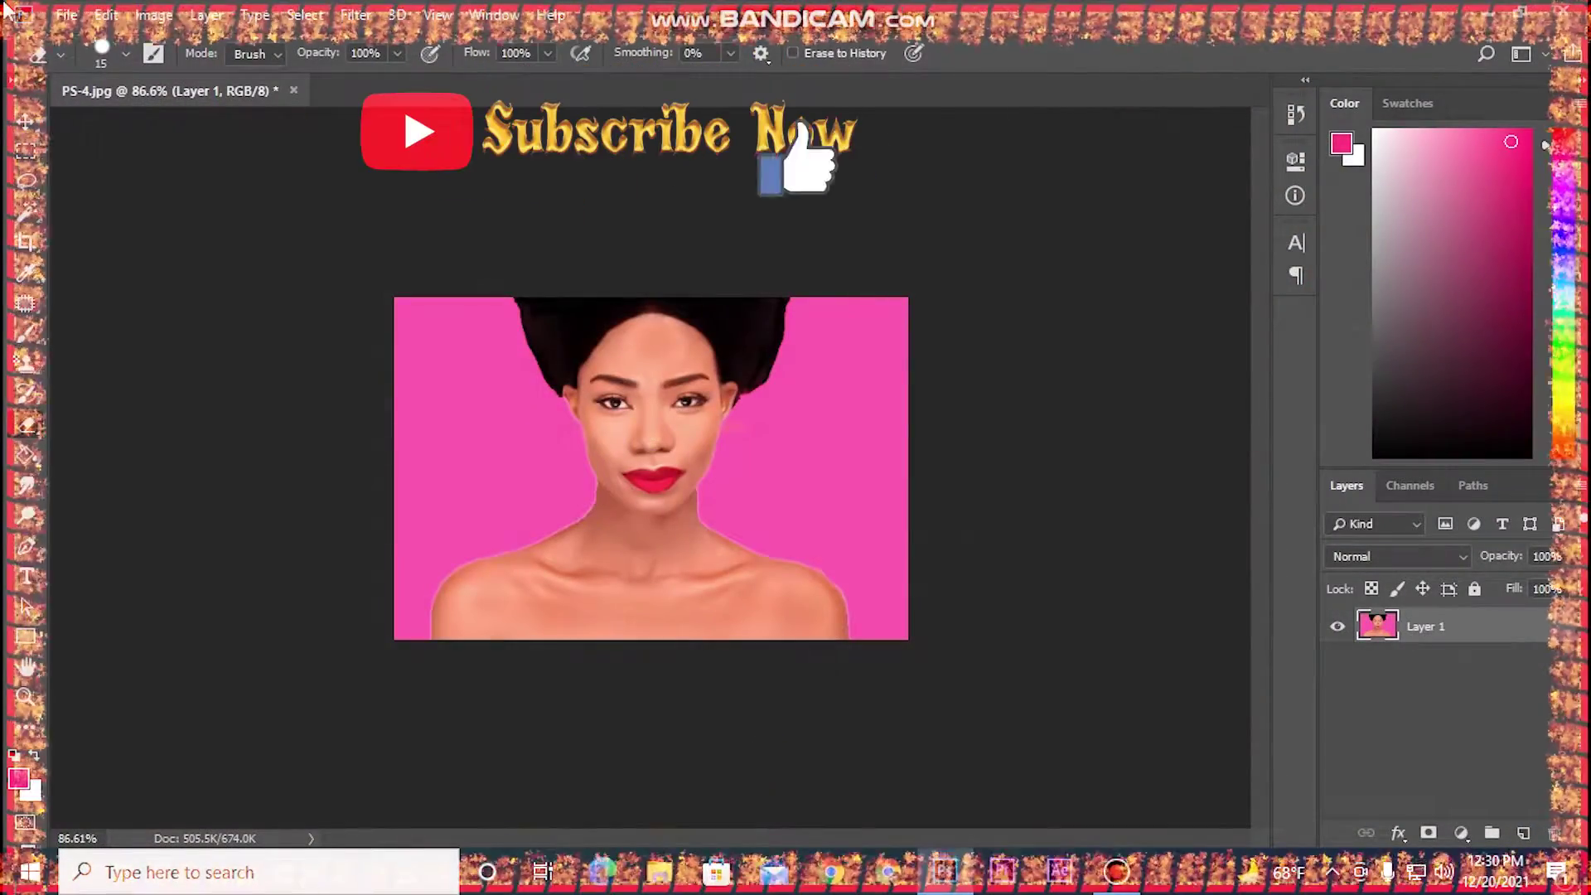
left_click(63, 15)
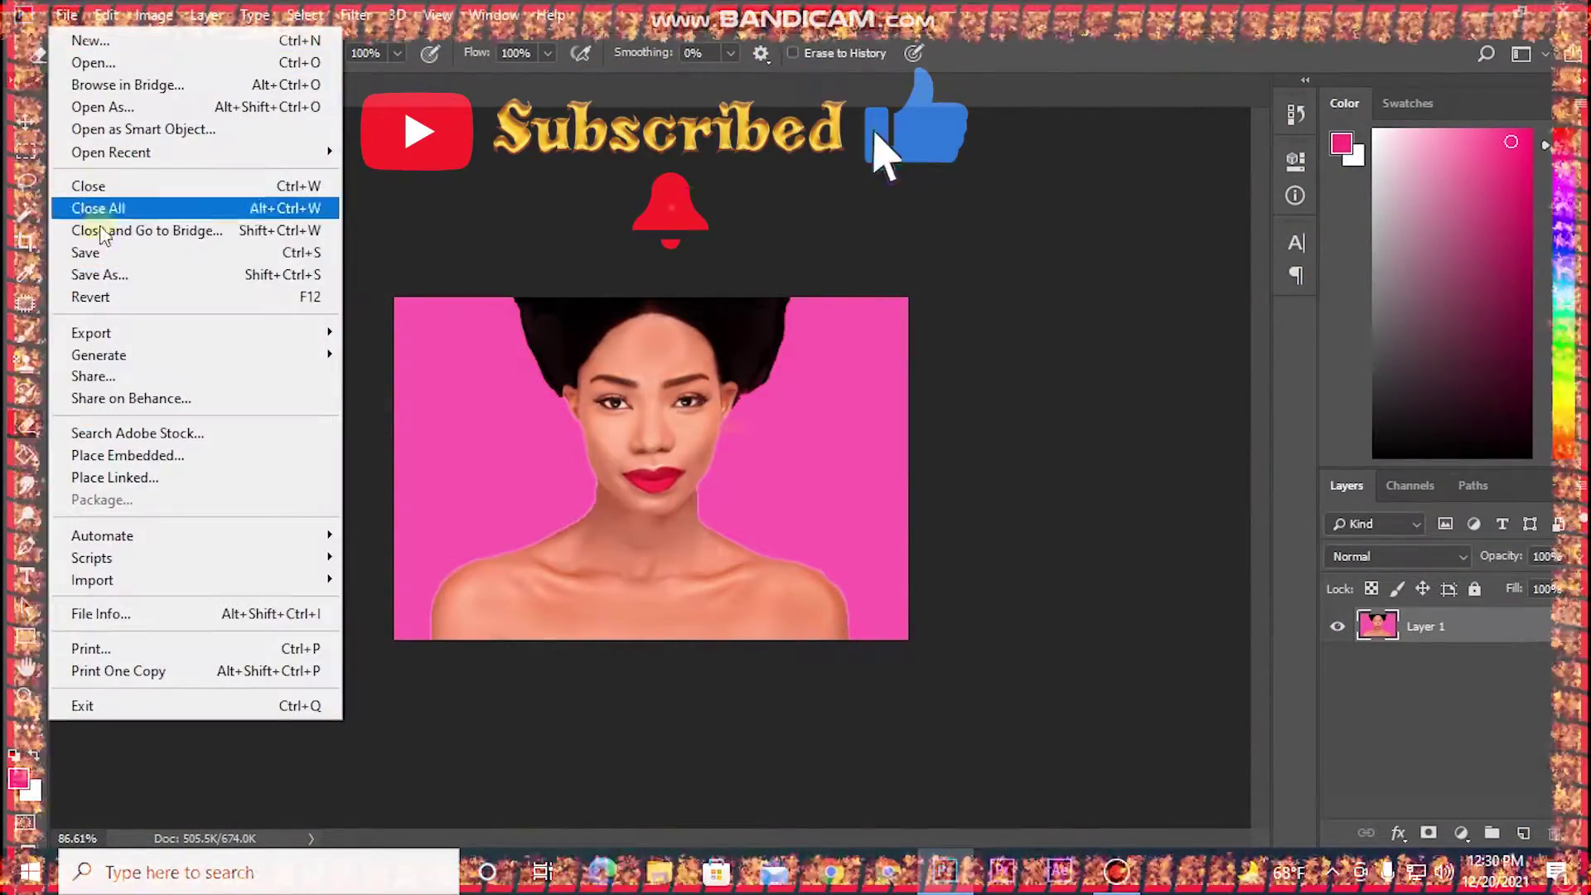
left_click(87, 276)
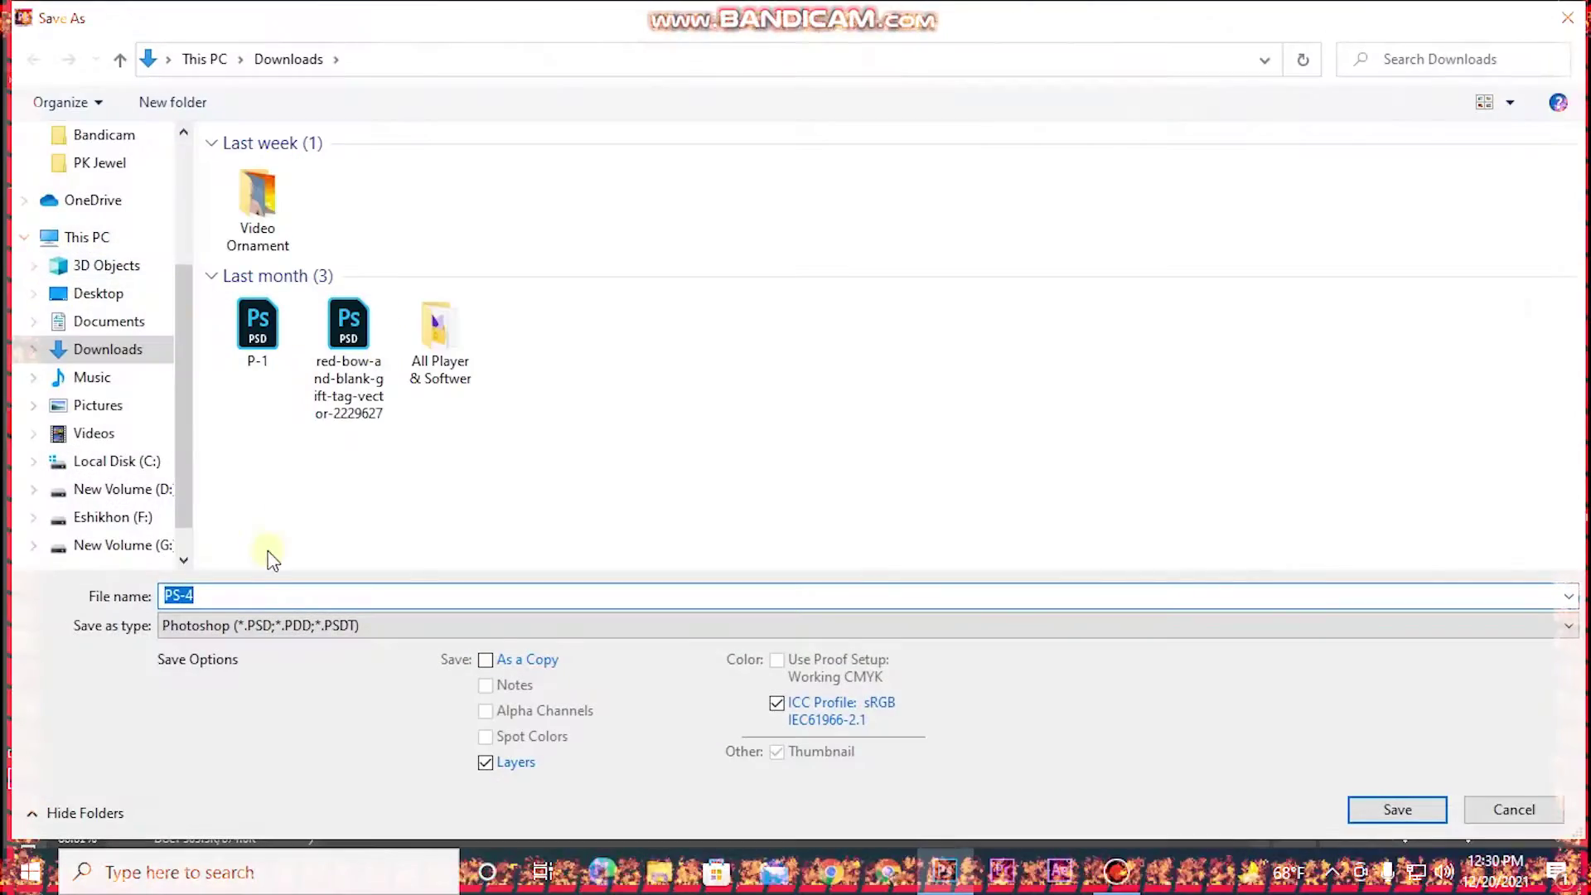
left_click(347, 636)
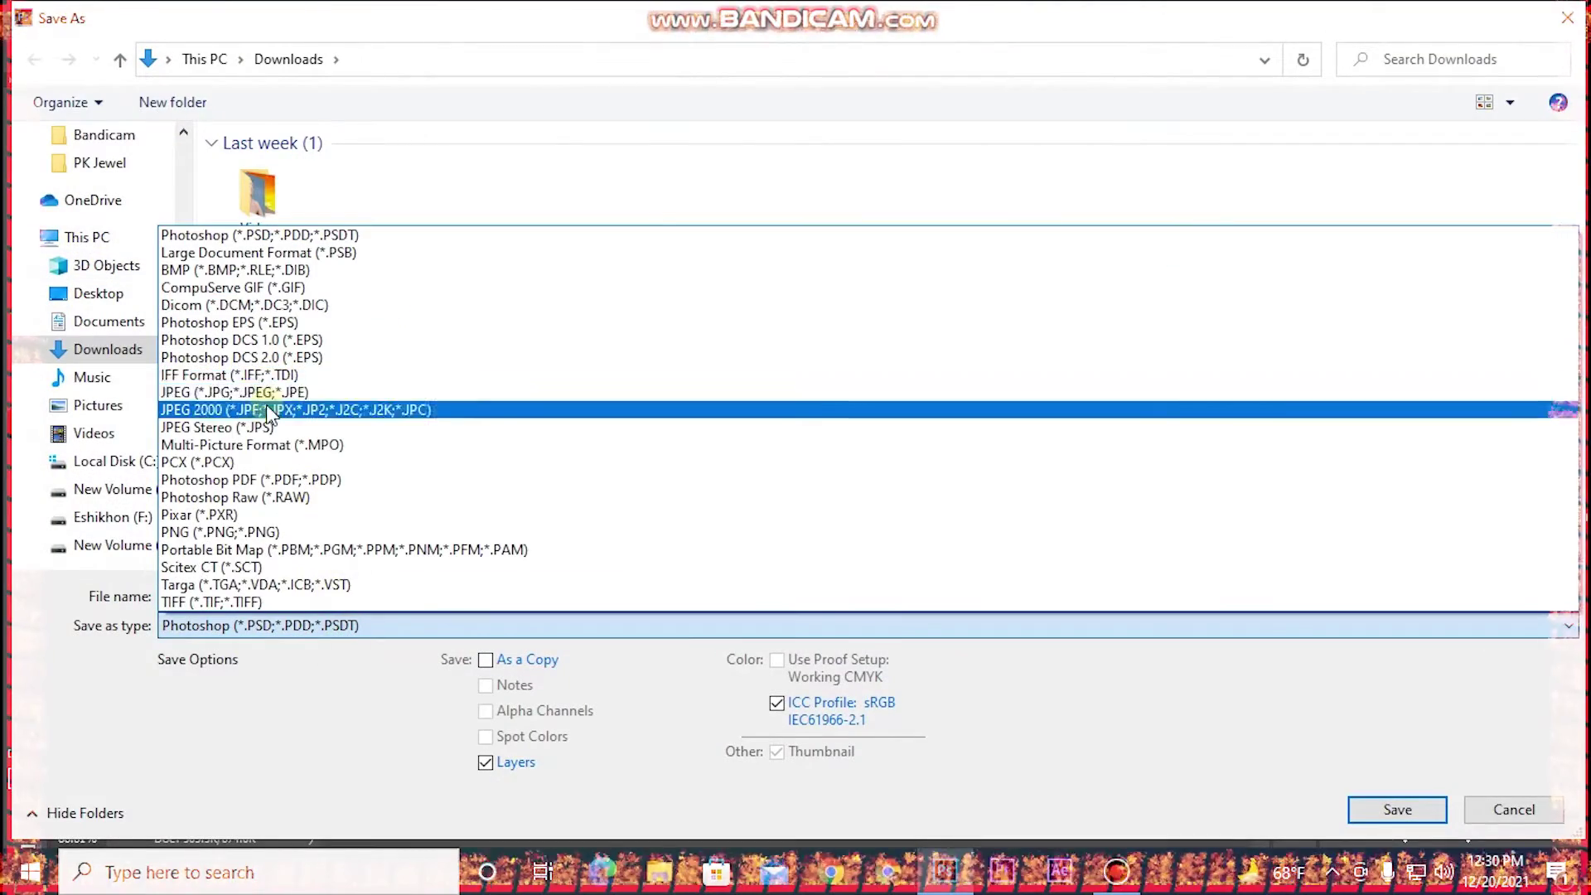
left_click(265, 393)
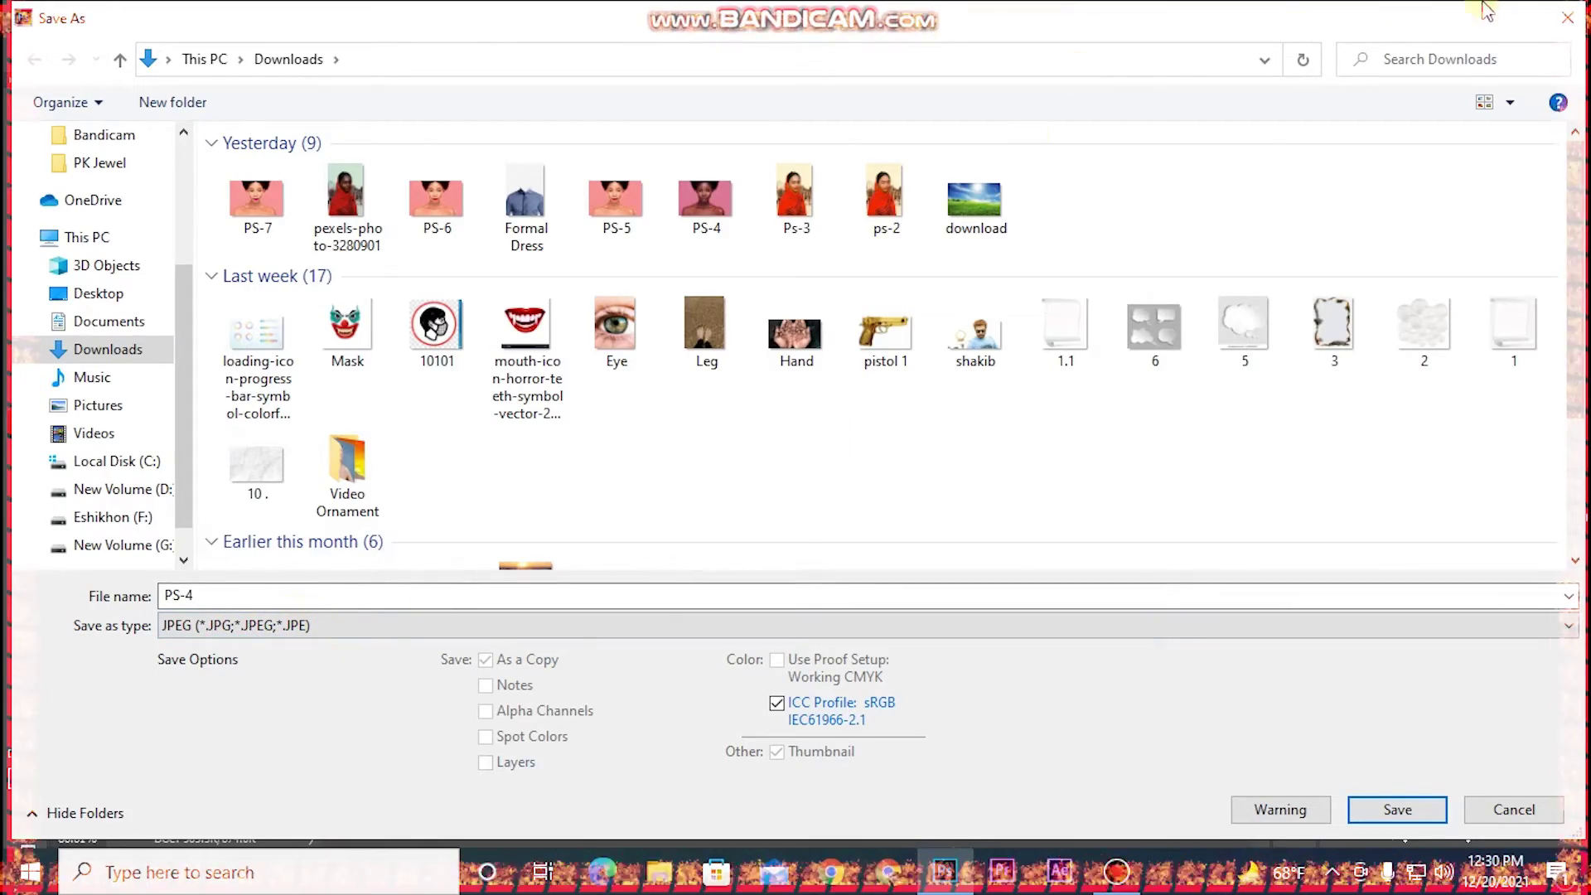
left_click(1575, 18)
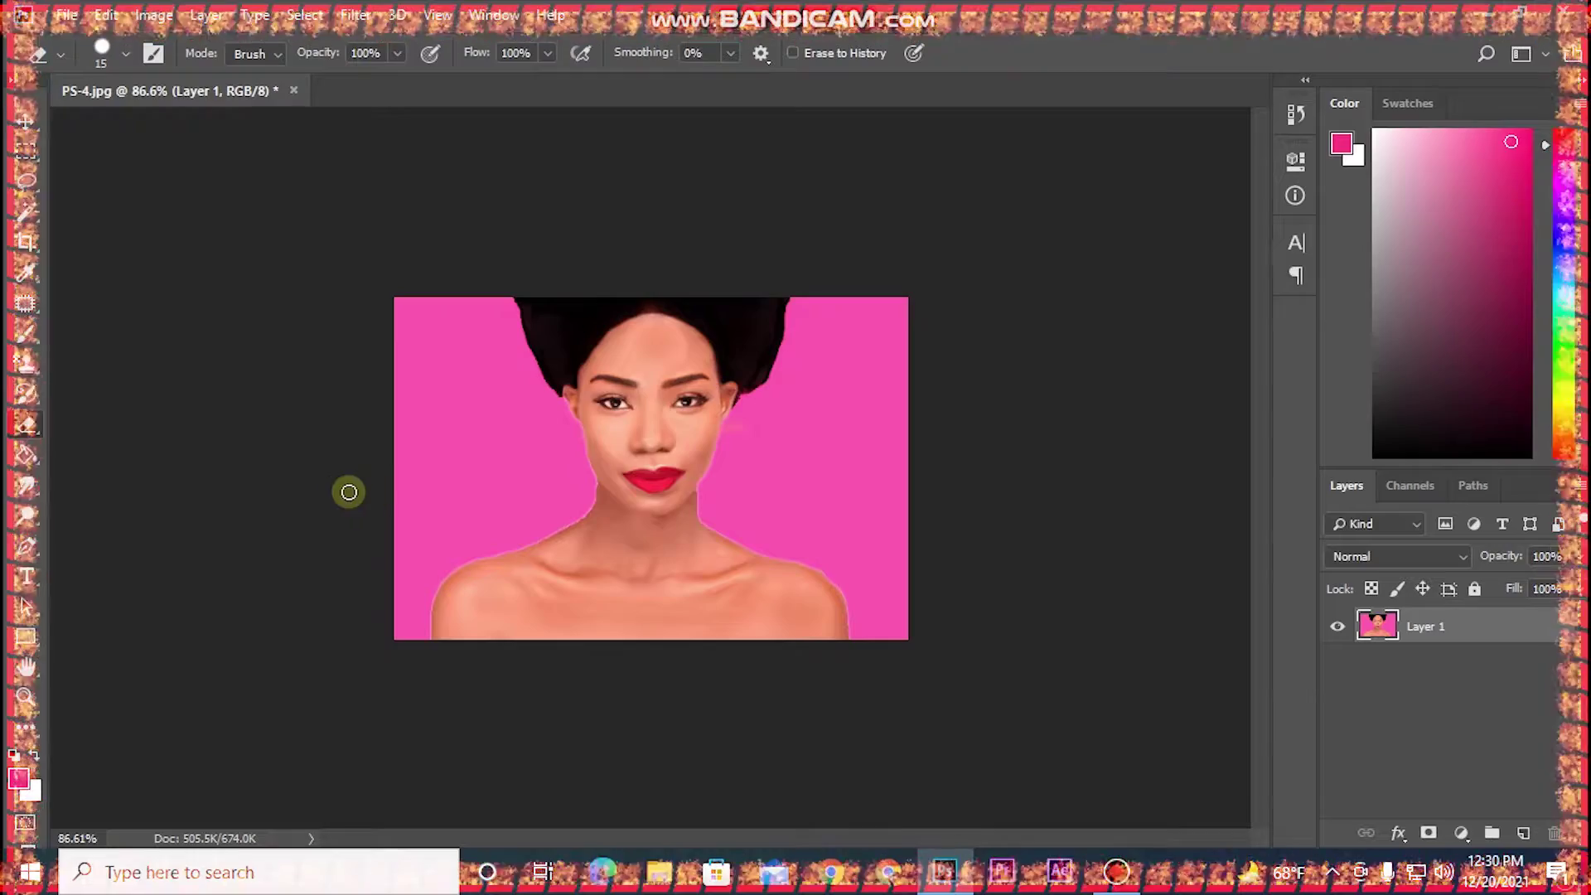
Switch to the Move tool.
left_click(25, 121)
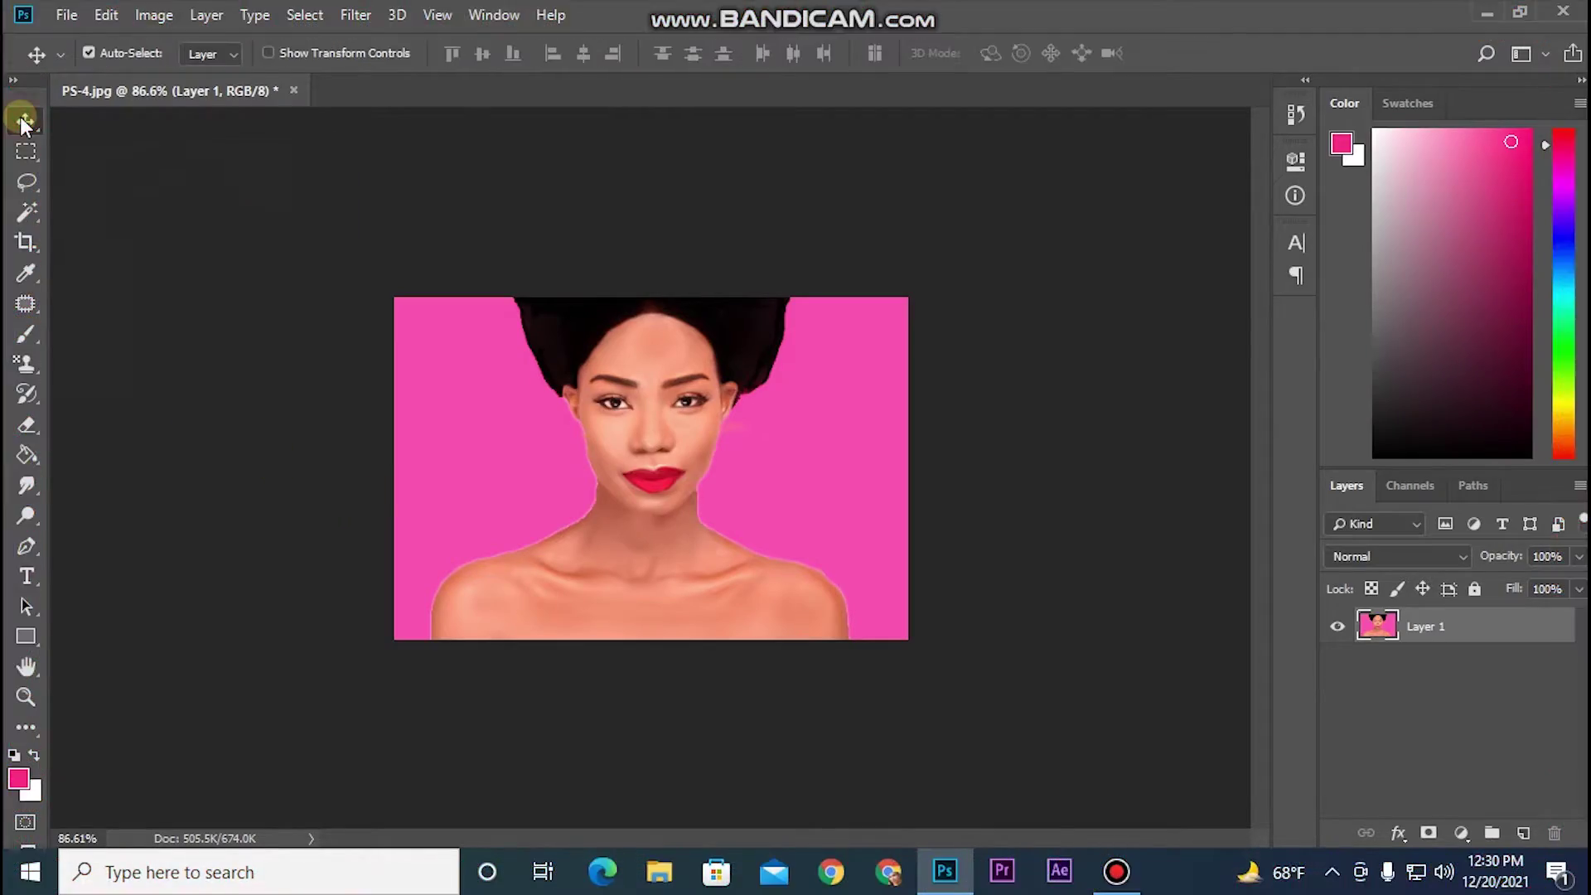